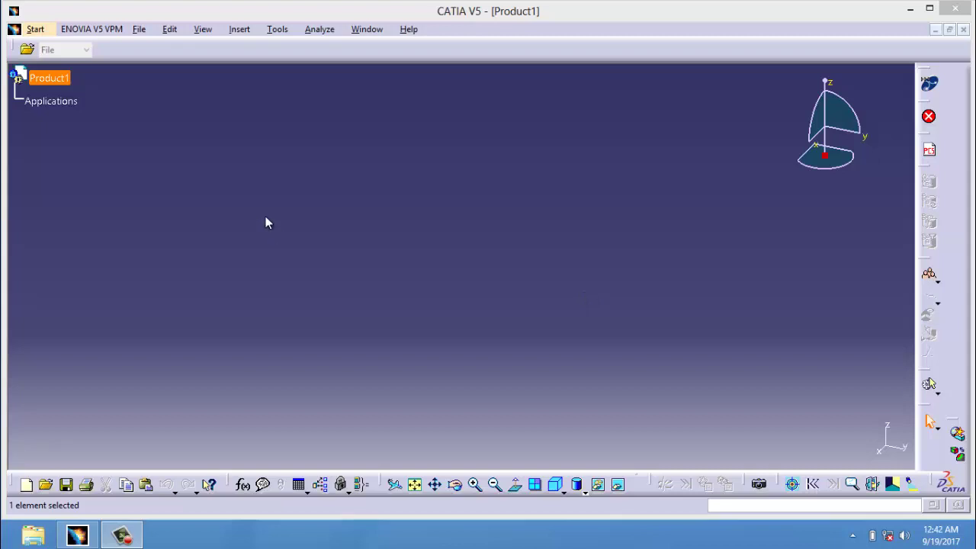
# - Create a new part, Part1, under Product1 in the Part Design workbench
pyautogui.click(35, 29)
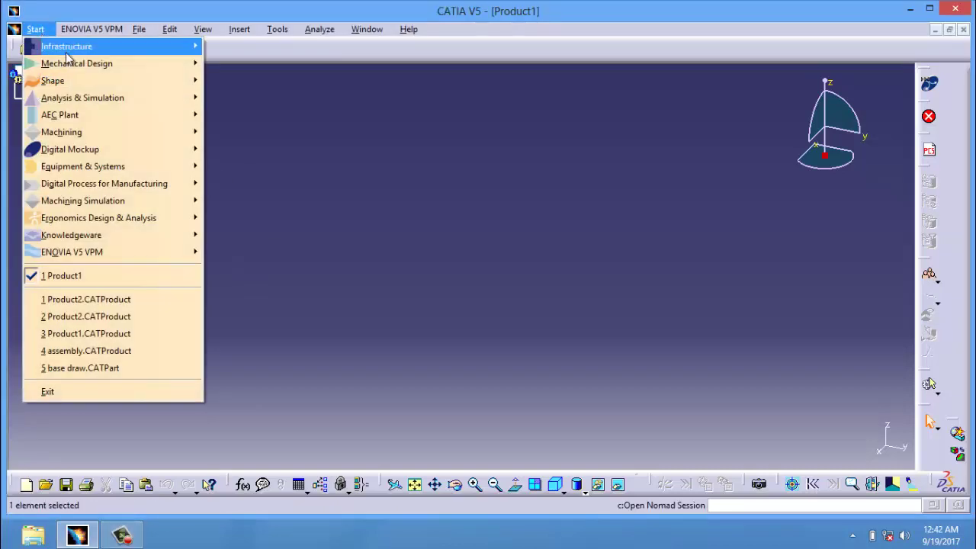
pyautogui.moveTo(71, 65)
pyautogui.click(240, 63)
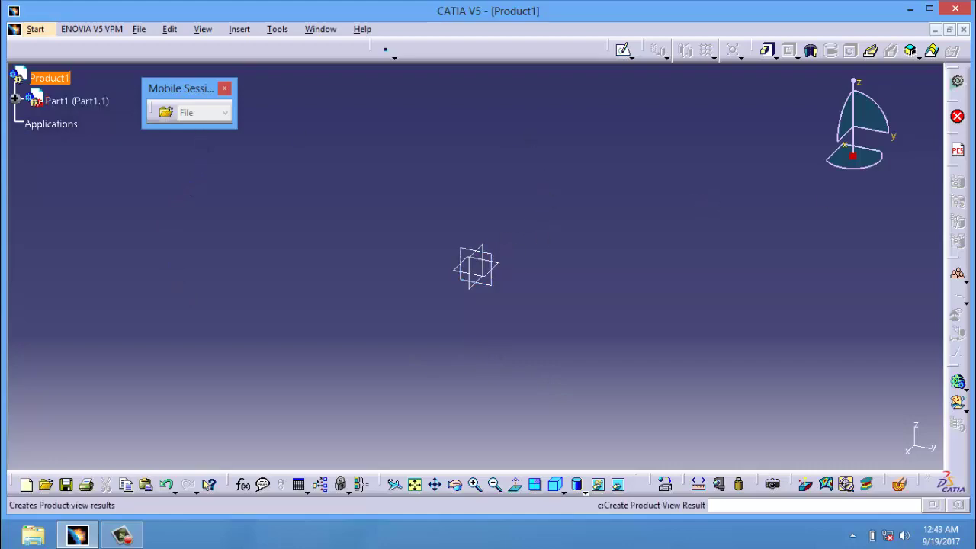
# - Show the Annotations and Dress-Up Features toolbars, then start a sketch on the yz plane
pyautogui.rightClick(958, 314)
pyautogui.click(957, 315)
pyautogui.rightClick(958, 309)
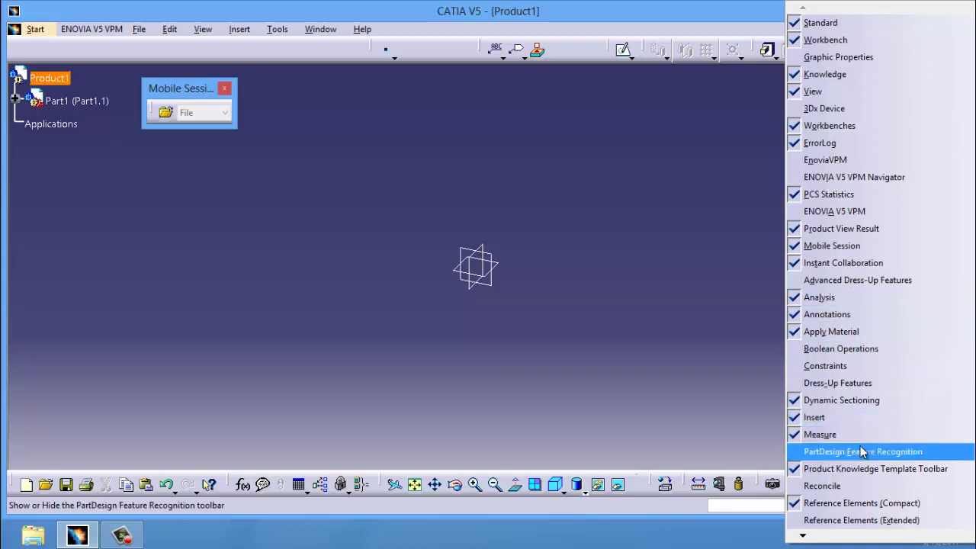
pyautogui.click(838, 383)
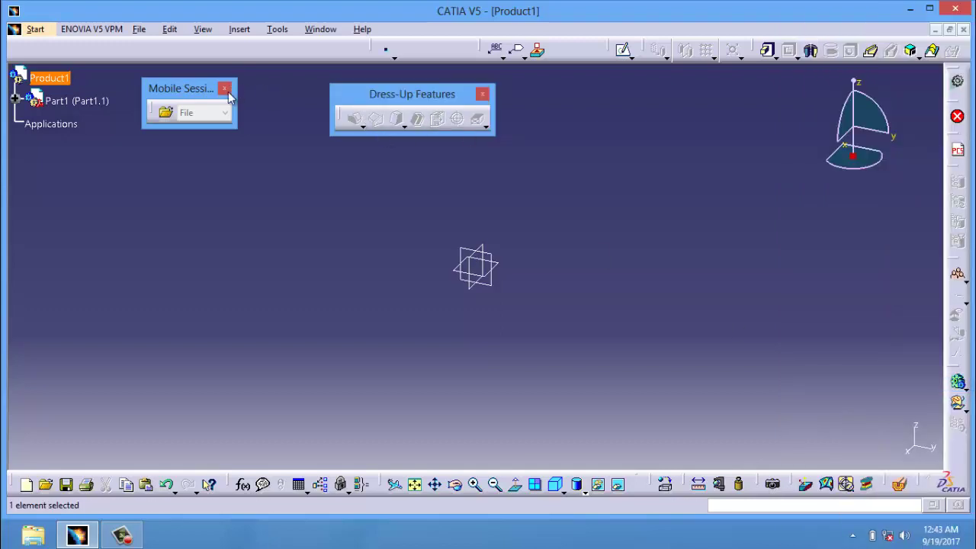
pyautogui.click(496, 257)
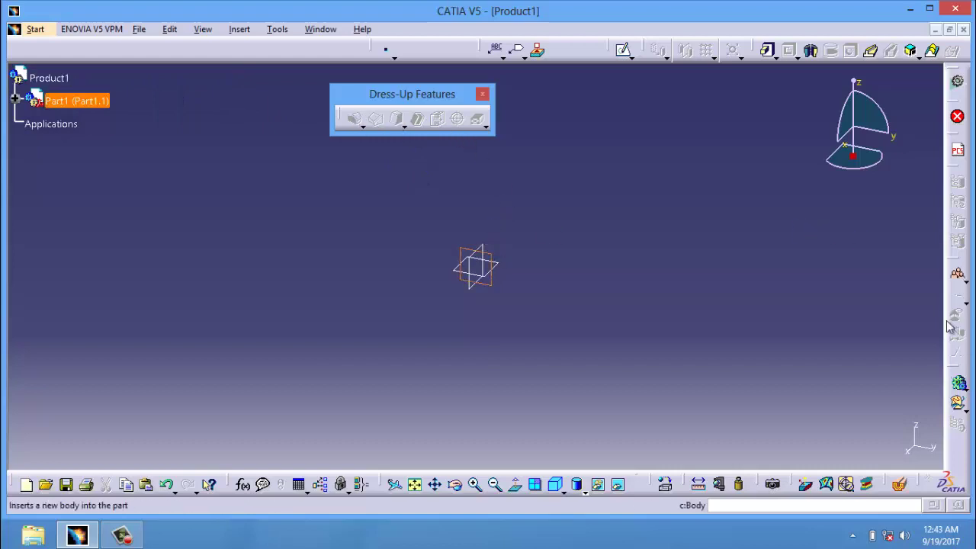
pyautogui.click(623, 52)
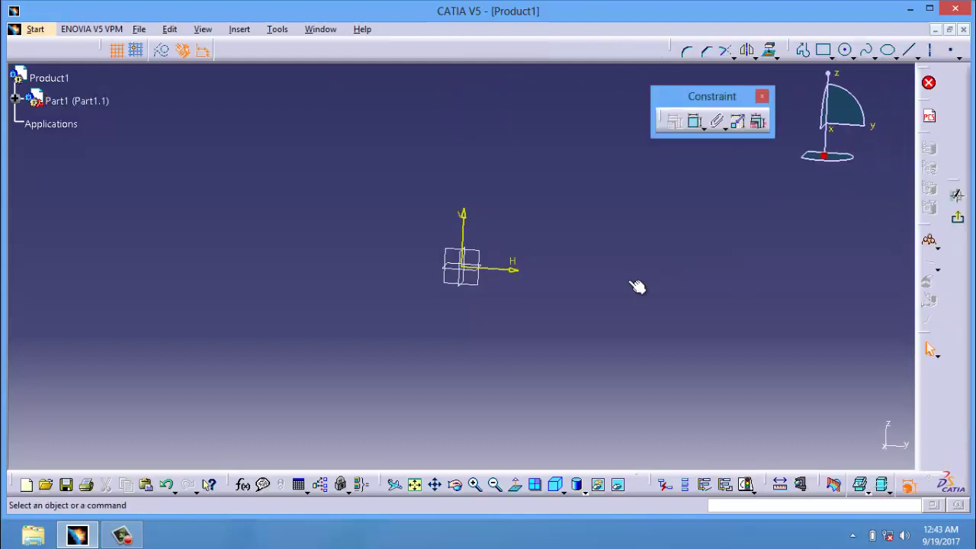
# - Draw a two-corner rectangle, exit the sketch, and pad it 66 mm into Pad.1
pyautogui.click(823, 51)
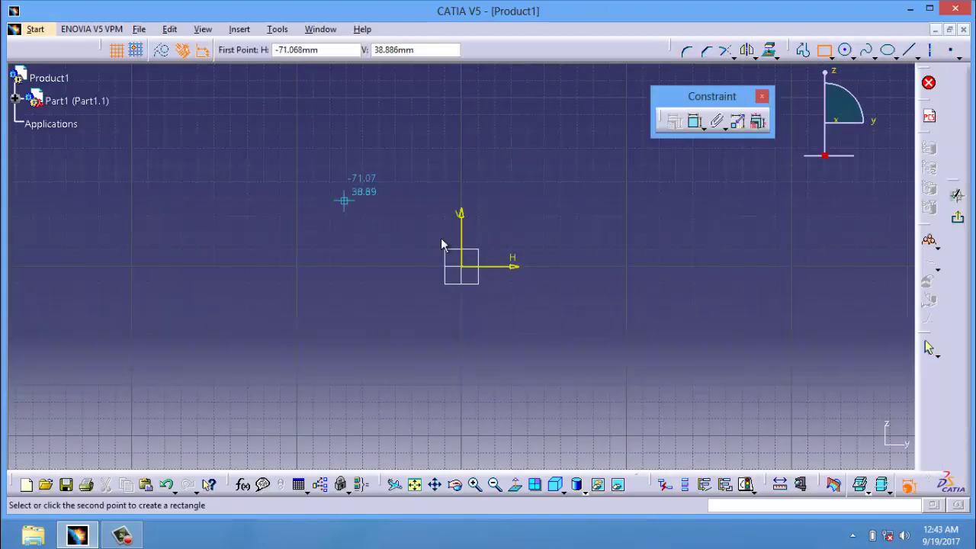
pyautogui.click(344, 201)
pyautogui.click(652, 362)
pyautogui.click(957, 217)
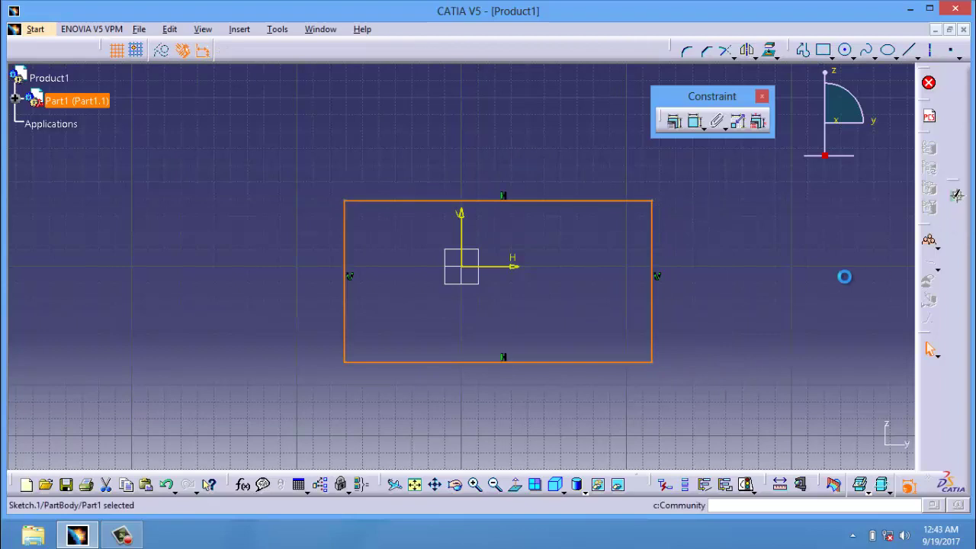
pyautogui.click(767, 50)
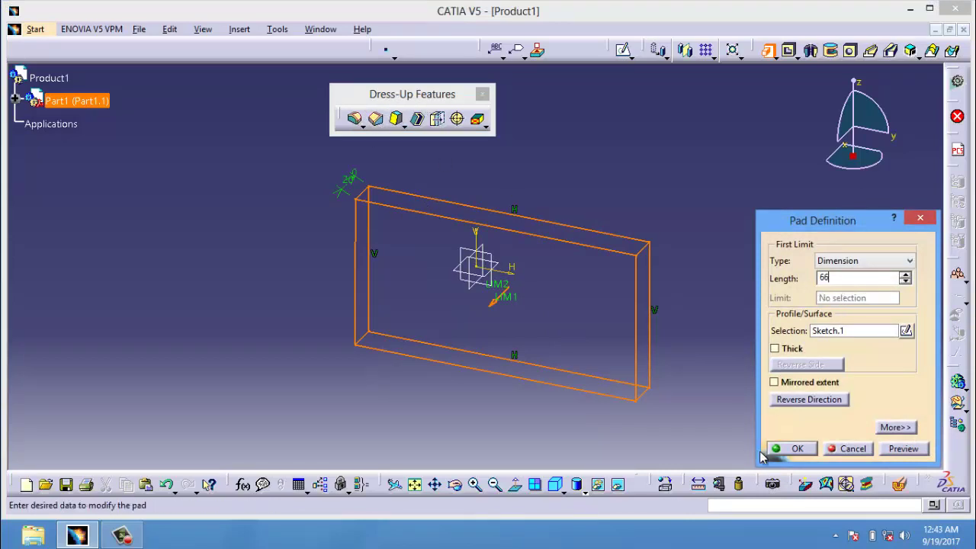
pyautogui.click(793, 449)
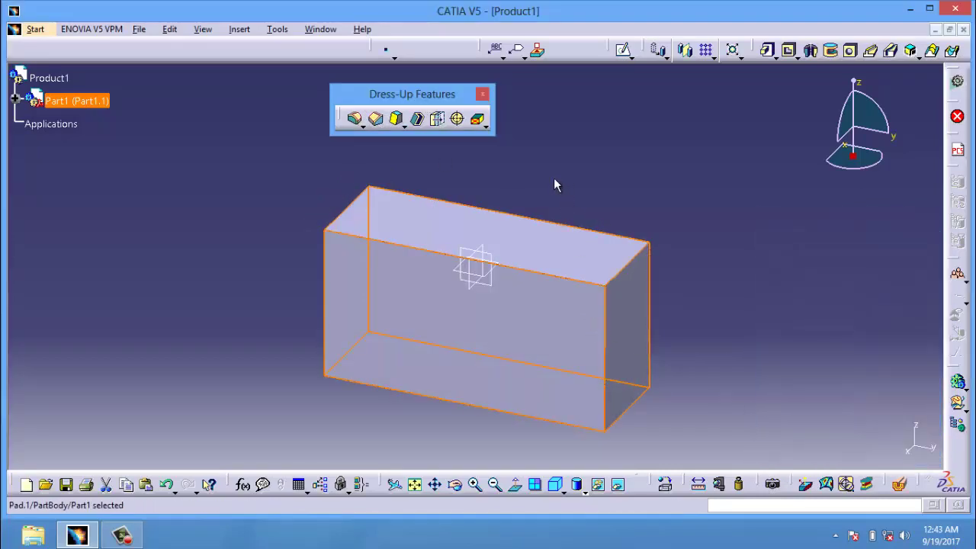
# - Tear off the Fillets toolbar and round the block's top-right edge with an 11 mm edge fillet
pyautogui.click(370, 128)
pyautogui.moveTo(366, 138); pyautogui.dragTo(588, 124)
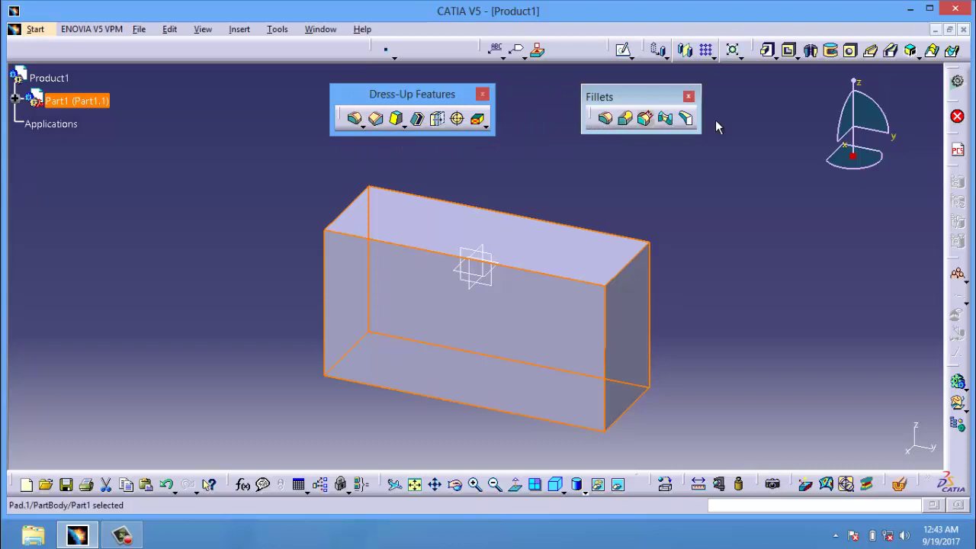
pyautogui.click(607, 120)
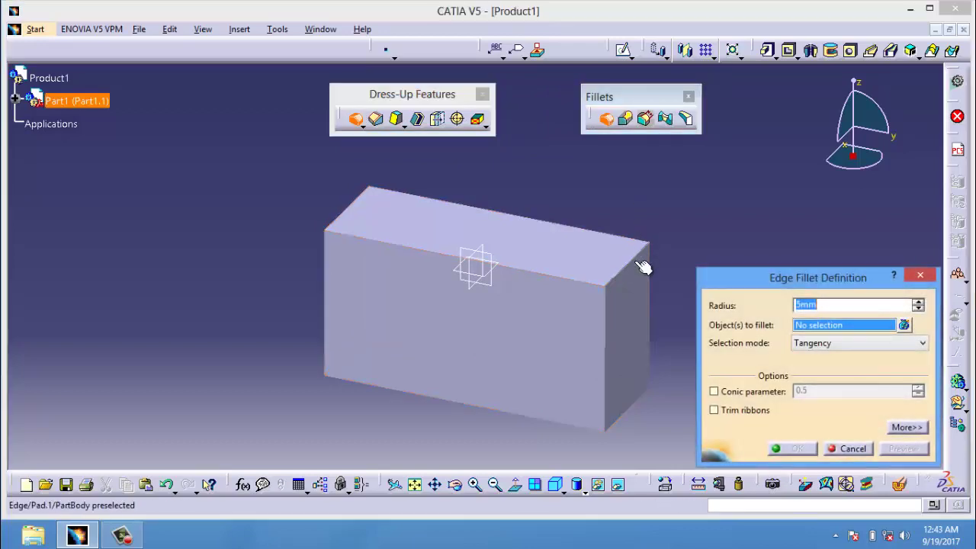
pyautogui.click(640, 263)
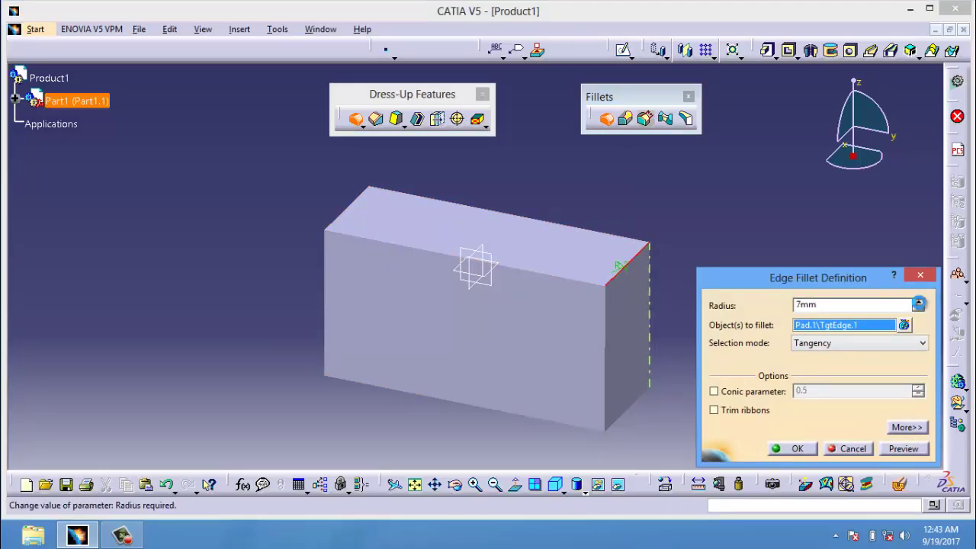
pyautogui.click(904, 449)
pyautogui.click(795, 449)
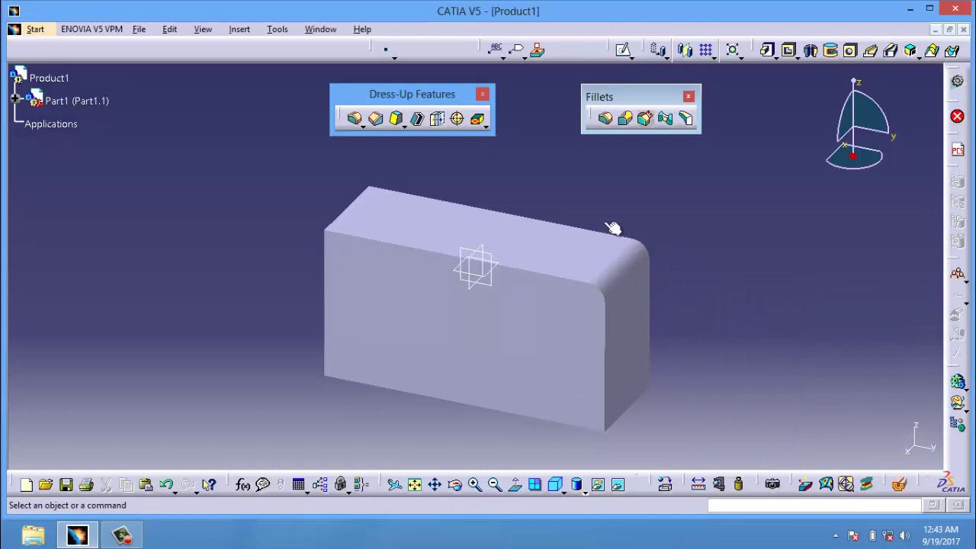
# - Undo the edge fillet, then start a variable-radius fillet on the top-right edge with a control point
pyautogui.click(625, 120)
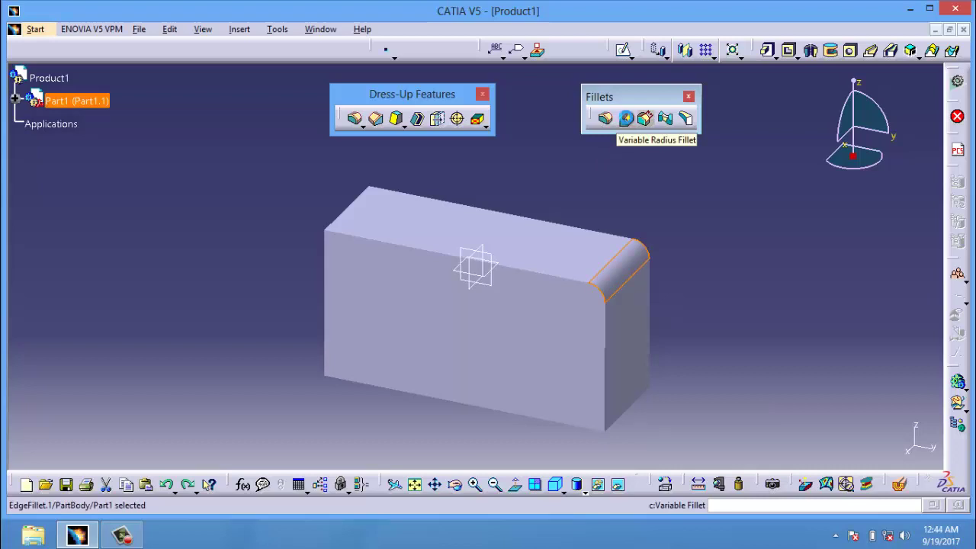
pyautogui.hotkey('ctrl', 'z')
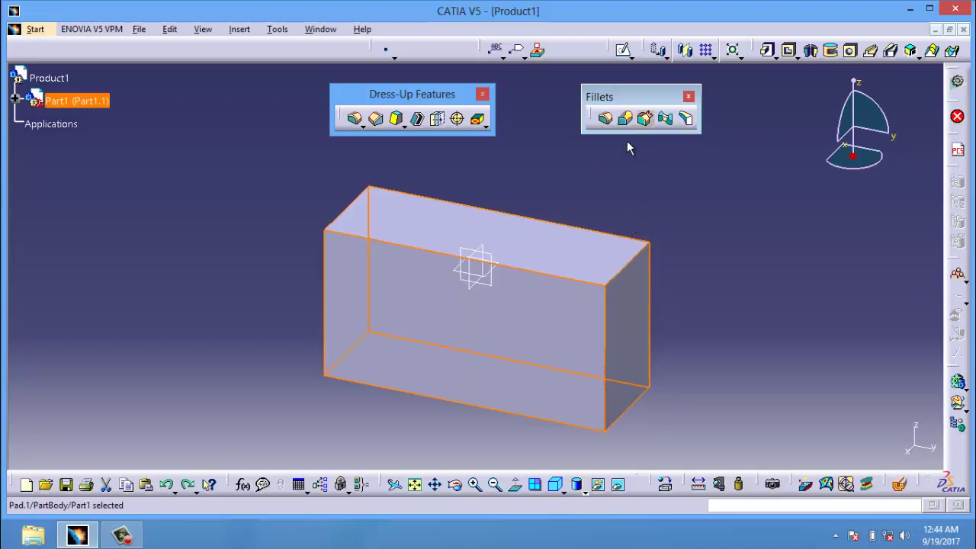
pyautogui.click(626, 122)
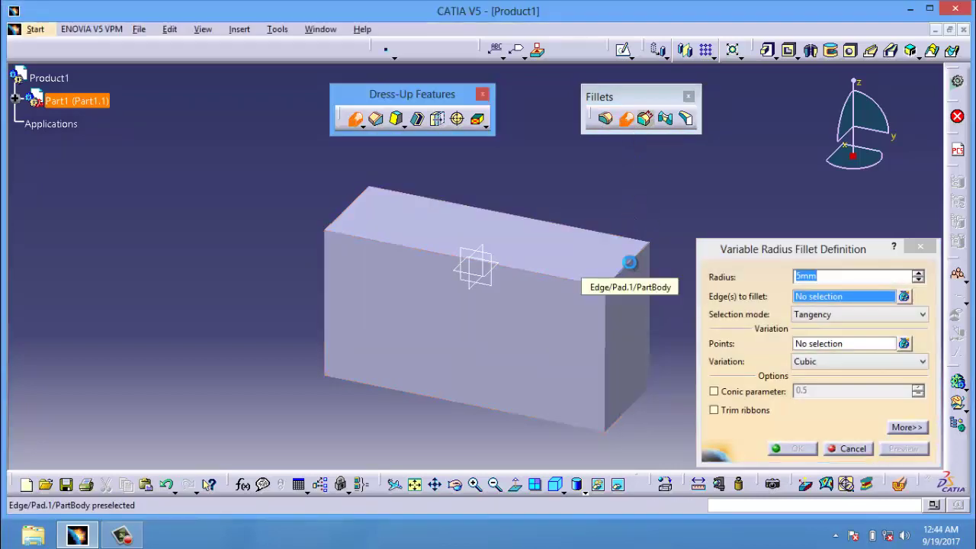
pyautogui.click(632, 261)
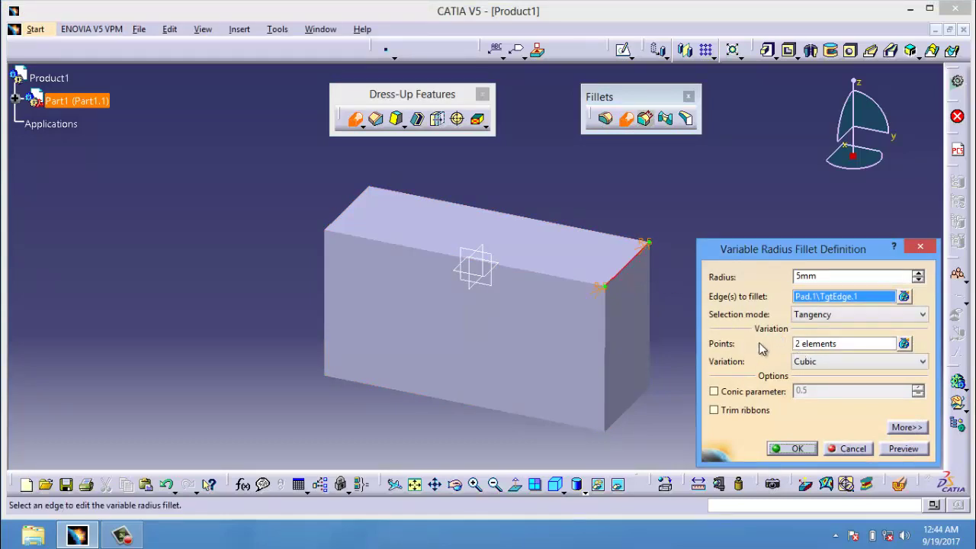
pyautogui.click(815, 344)
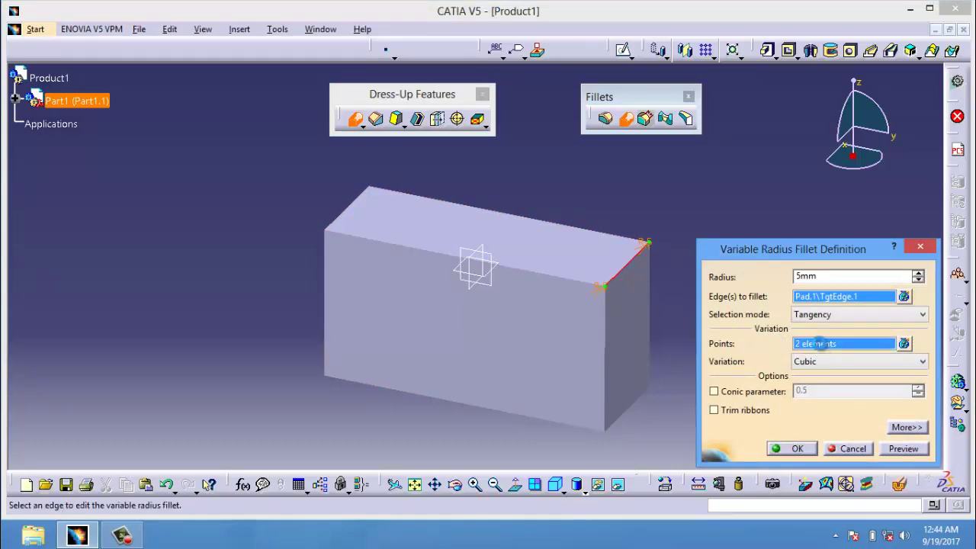
pyautogui.click(624, 268)
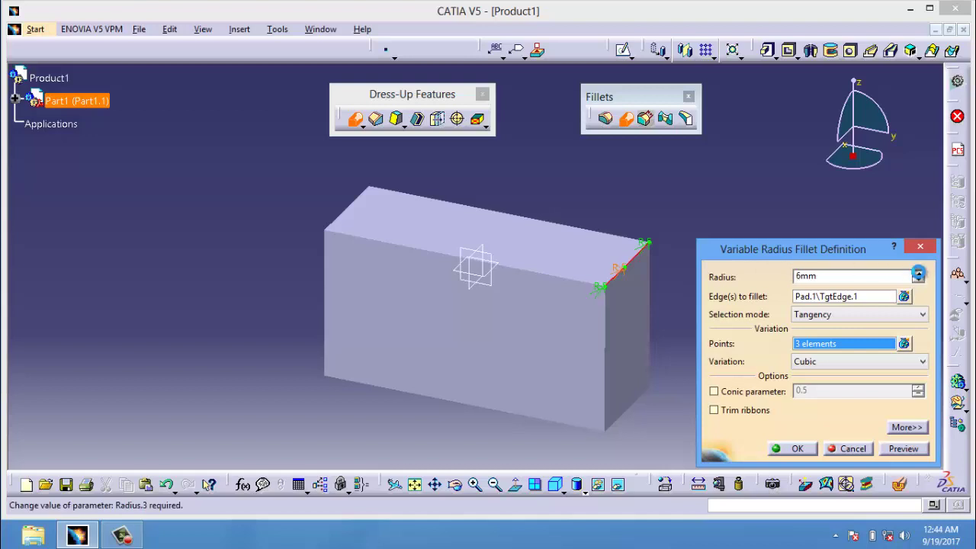
# - Set 20 mm at the new point, add another point, create the fillet, then undo it
pyautogui.click(919, 272)
pyautogui.click(918, 273)
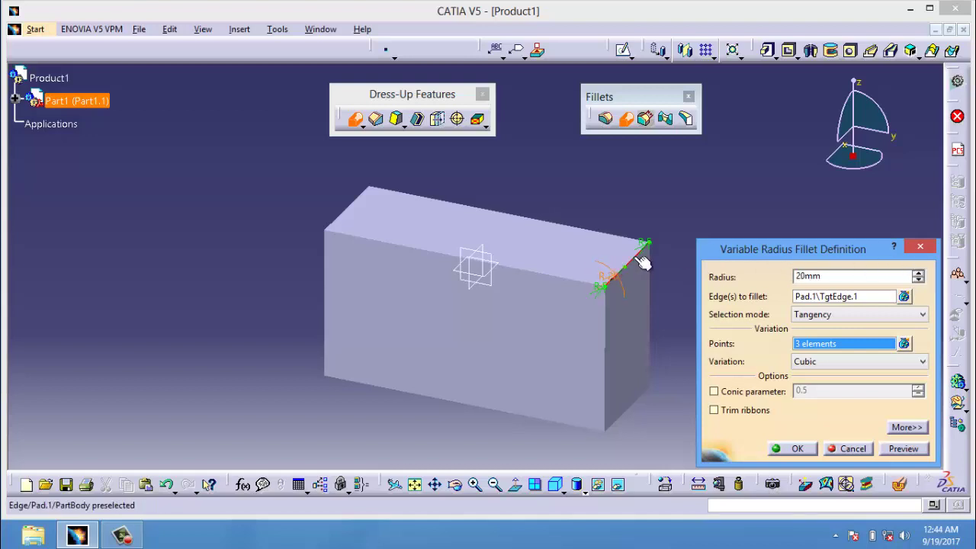
pyautogui.click(635, 258)
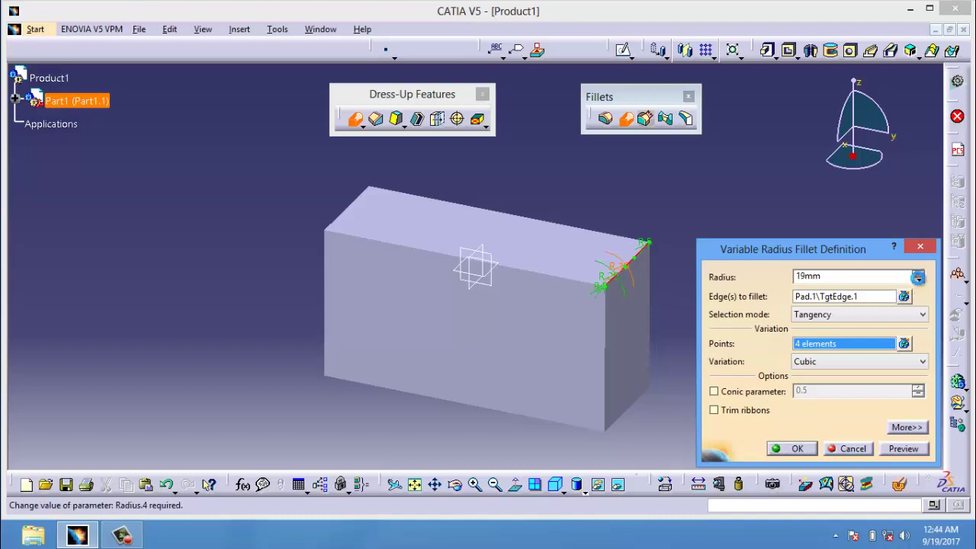
pyautogui.click(903, 449)
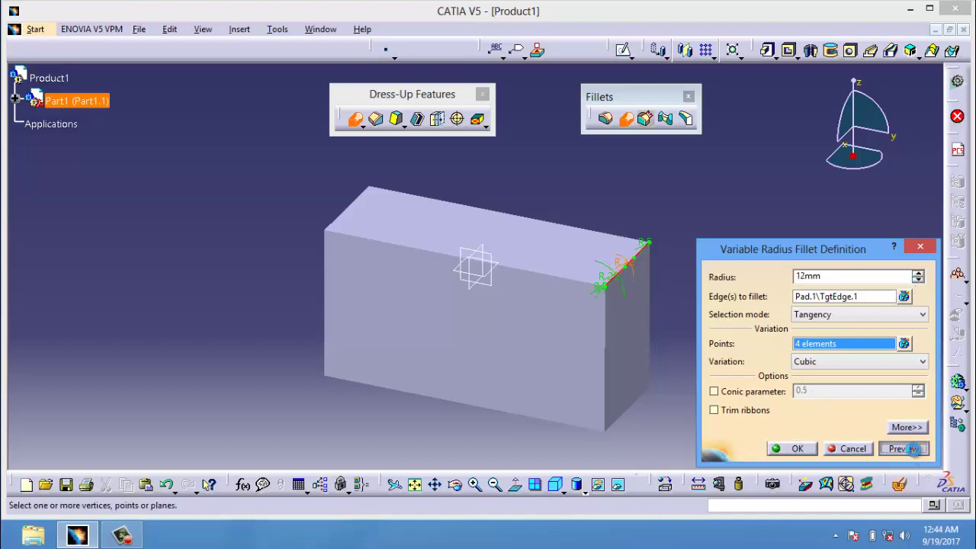
pyautogui.click(811, 452)
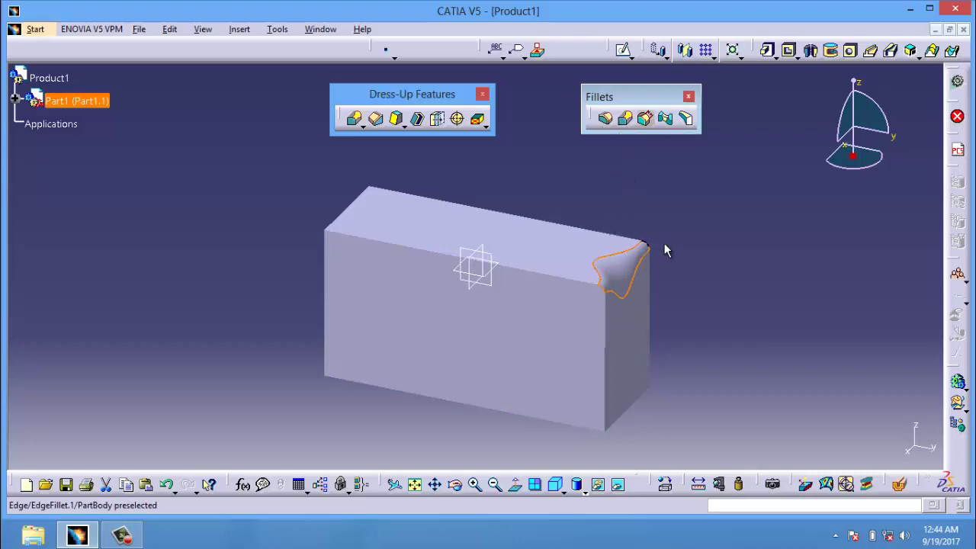
pyautogui.hotkey('ctrl', 'z')
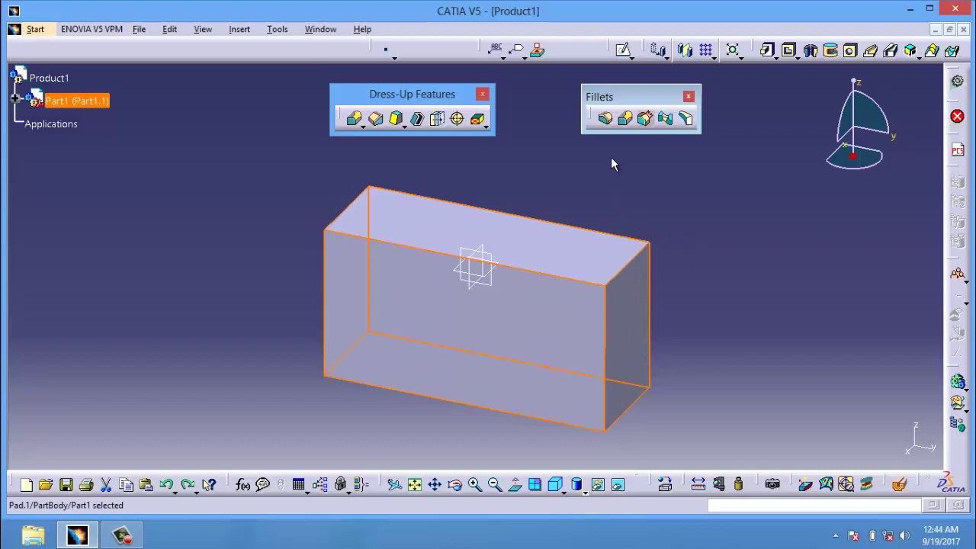
# - Start a chordal fillet on the block's top edge and raise the chordal length
pyautogui.click(646, 120)
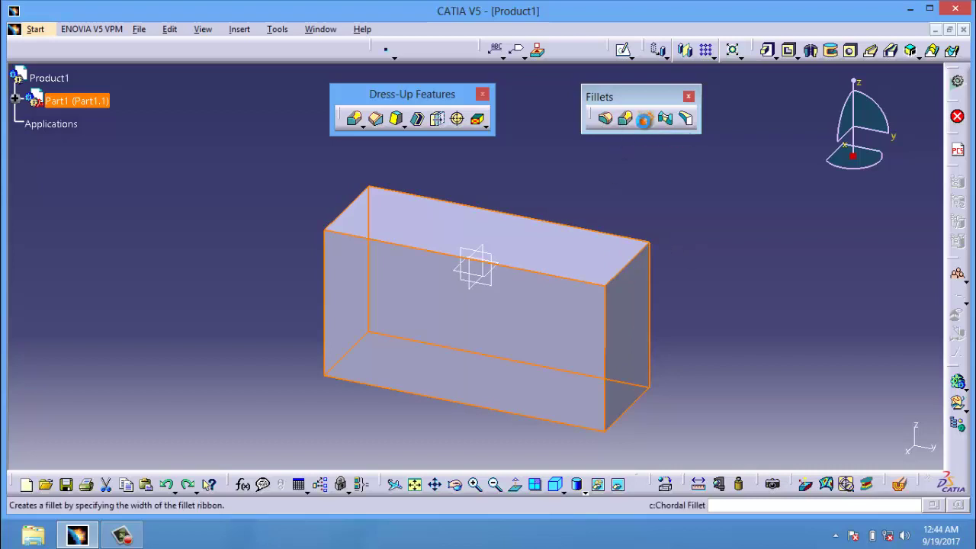
pyautogui.click(639, 267)
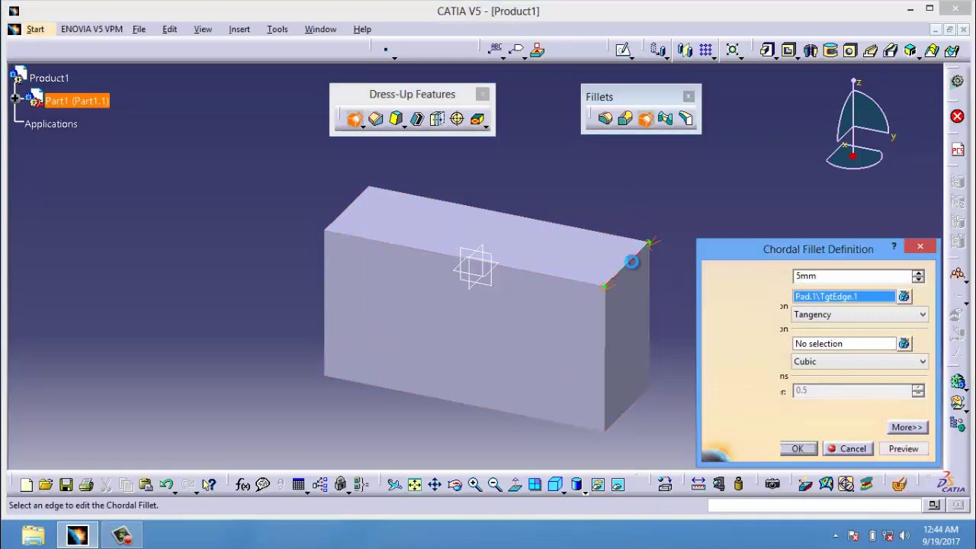
pyautogui.click(919, 274)
pyautogui.click(919, 274)
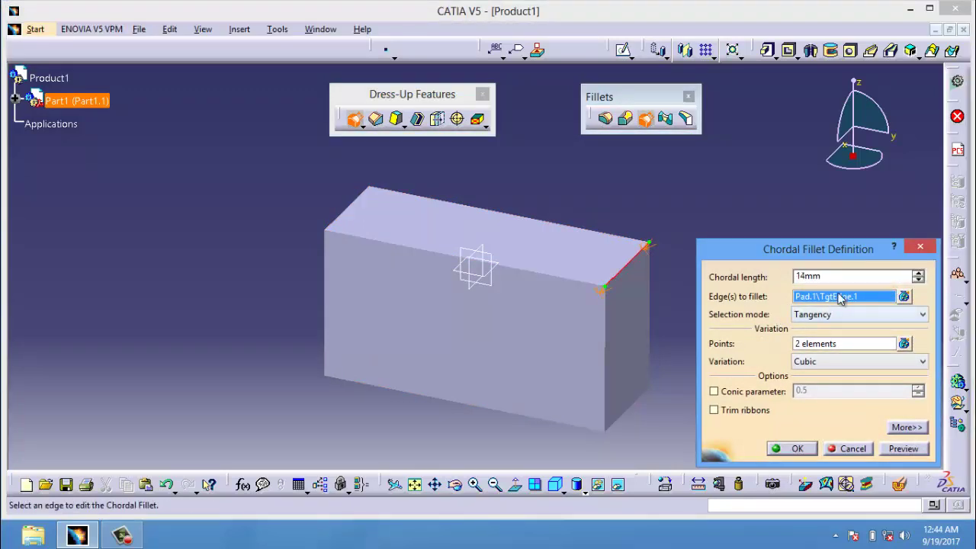
# - Add a third point, set linear variation, and create the 18 mm chordal fillet EdgeFillet.1
pyautogui.click(831, 344)
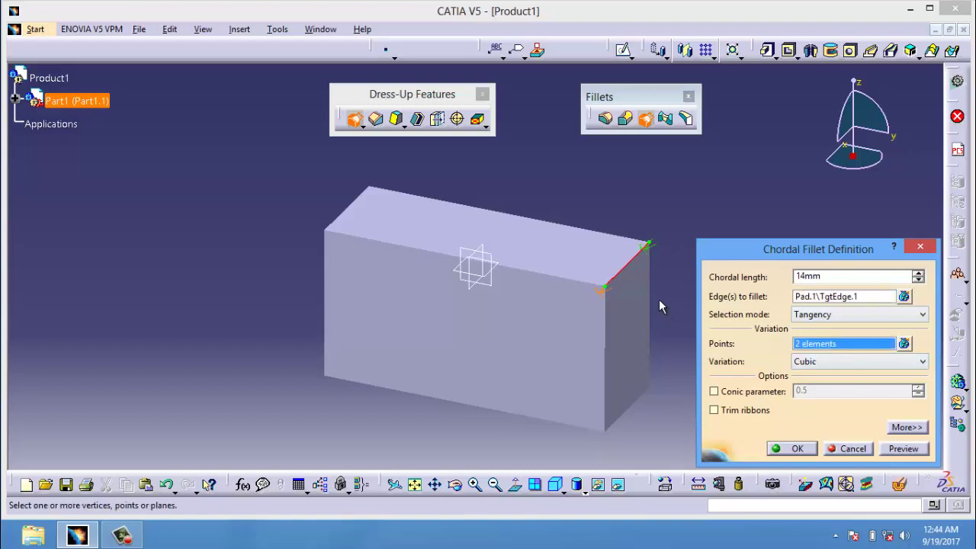
pyautogui.click(624, 268)
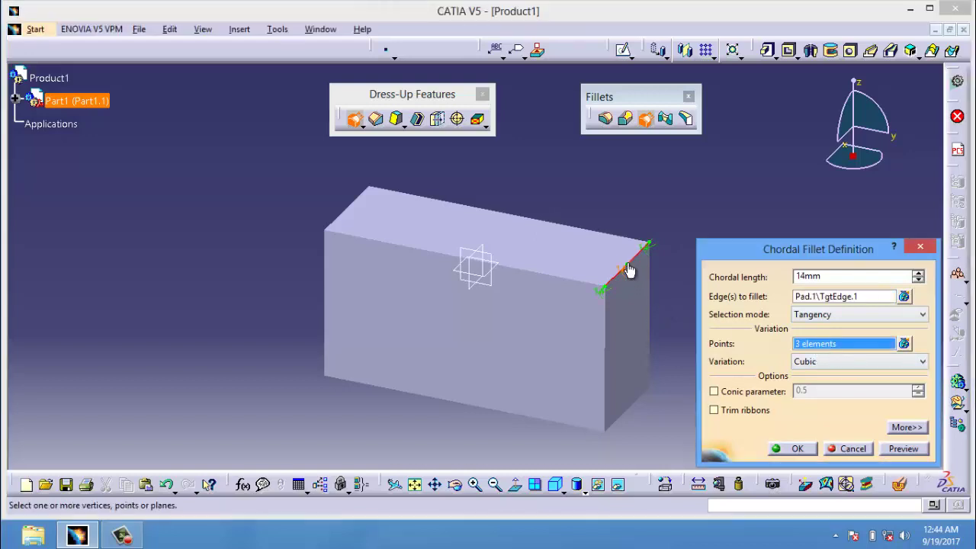
pyautogui.click(919, 362)
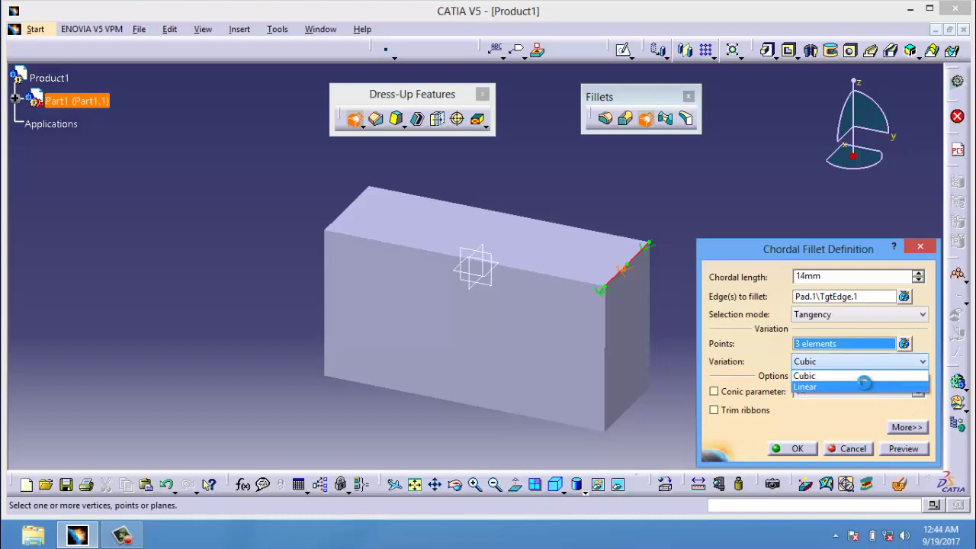
pyautogui.click(864, 385)
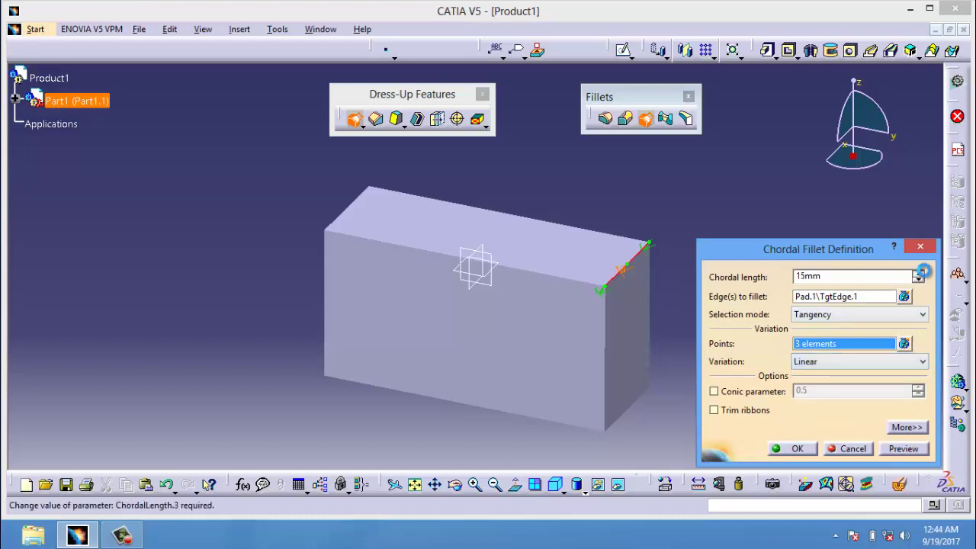
pyautogui.click(903, 449)
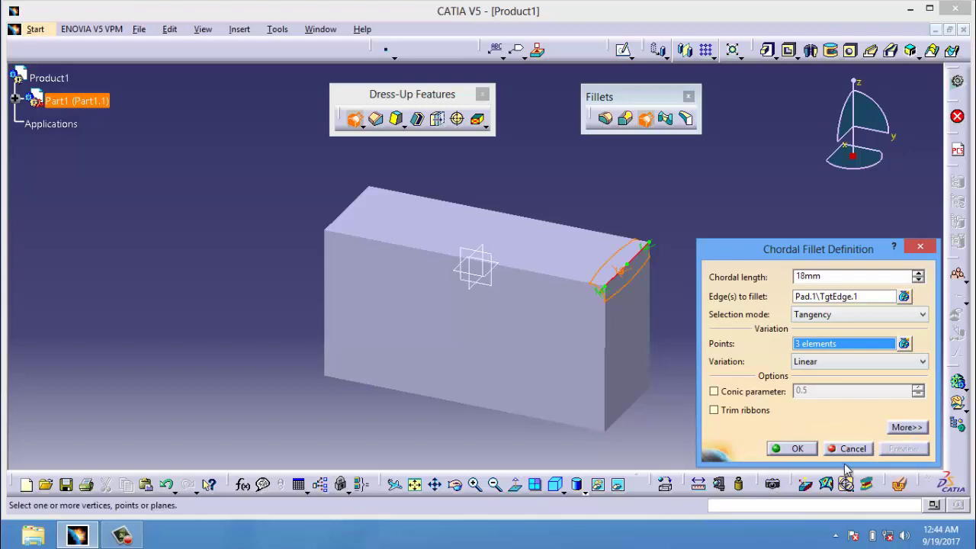
pyautogui.click(797, 448)
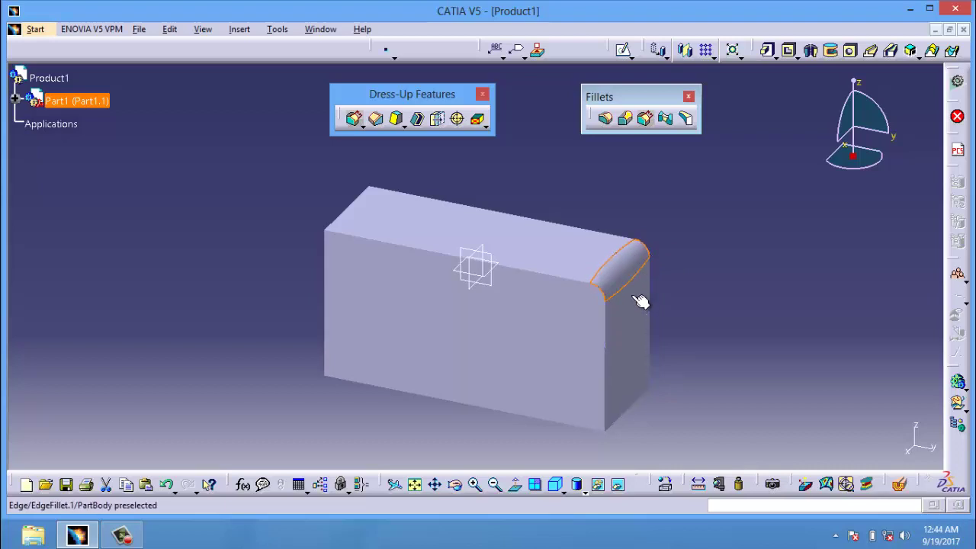
pyautogui.click(639, 239)
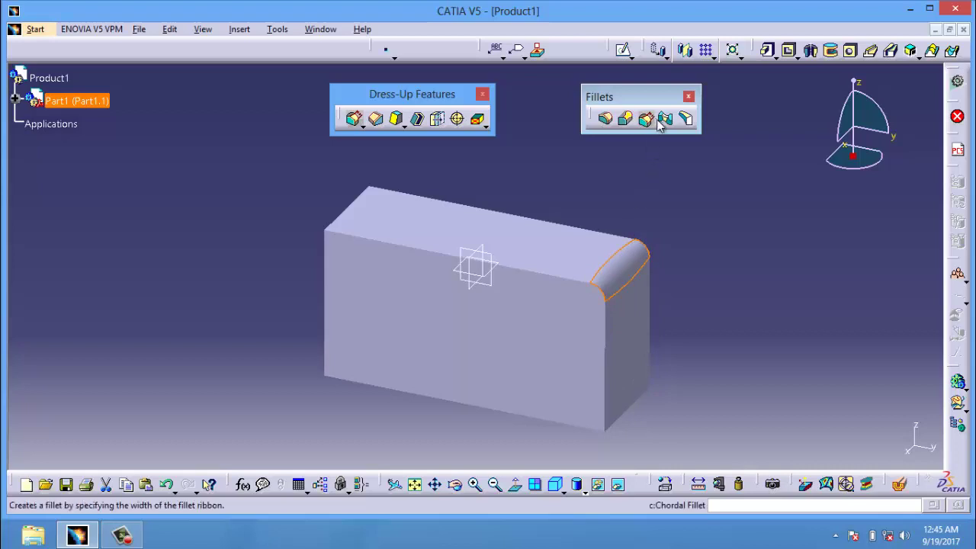
# - Rotate the part and start a new sketch on the block's bottom face
pyautogui.click(770, 292)
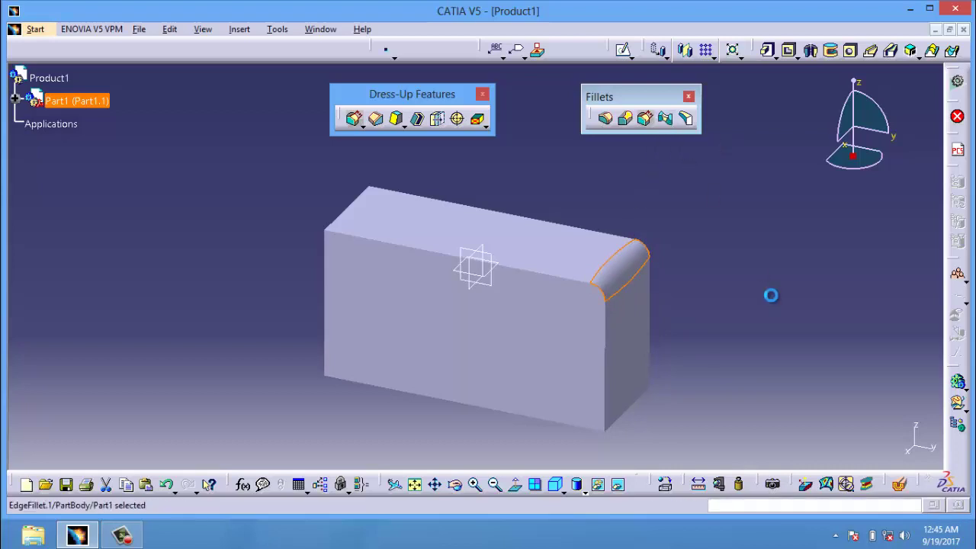
pyautogui.click(455, 485)
pyautogui.moveTo(501, 374); pyautogui.dragTo(528, 288)
pyautogui.click(523, 329)
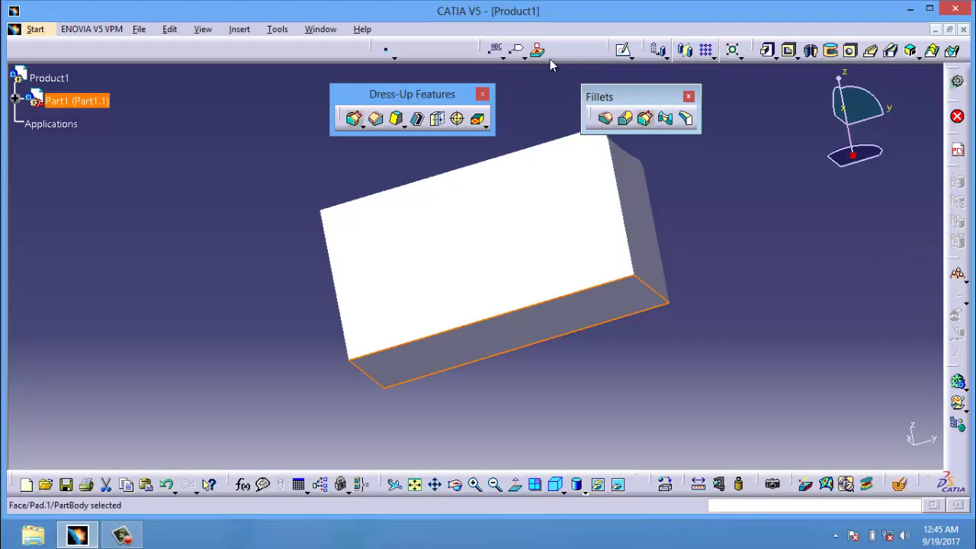
pyautogui.click(624, 51)
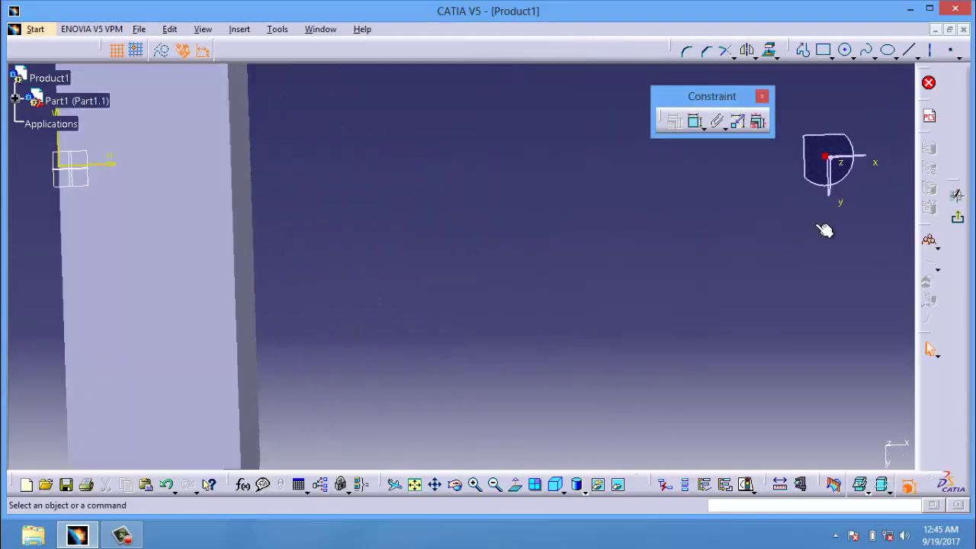
# - Draw a rectangle enclosing the whole bottom face and exit the sketch
pyautogui.click(414, 485)
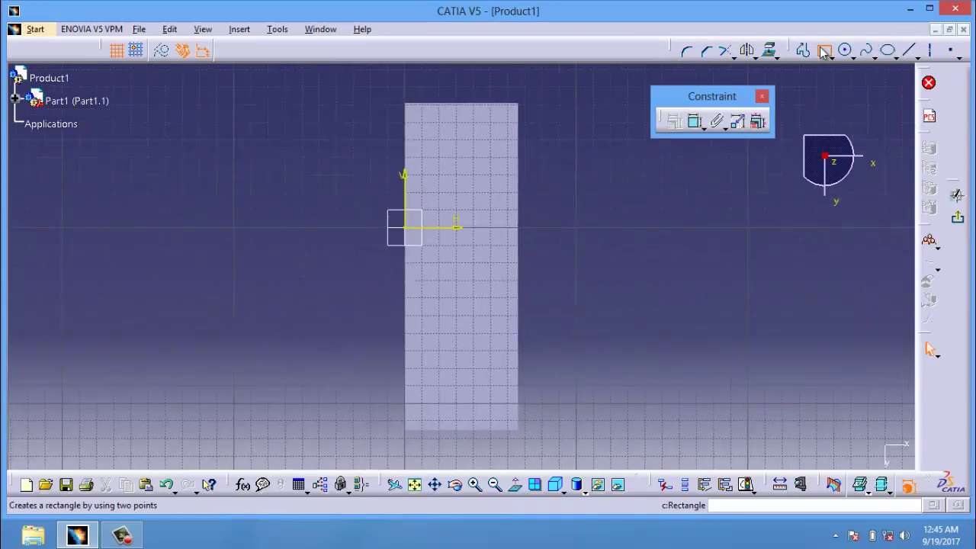
pyautogui.click(825, 51)
pyautogui.click(342, 80)
pyautogui.click(591, 441)
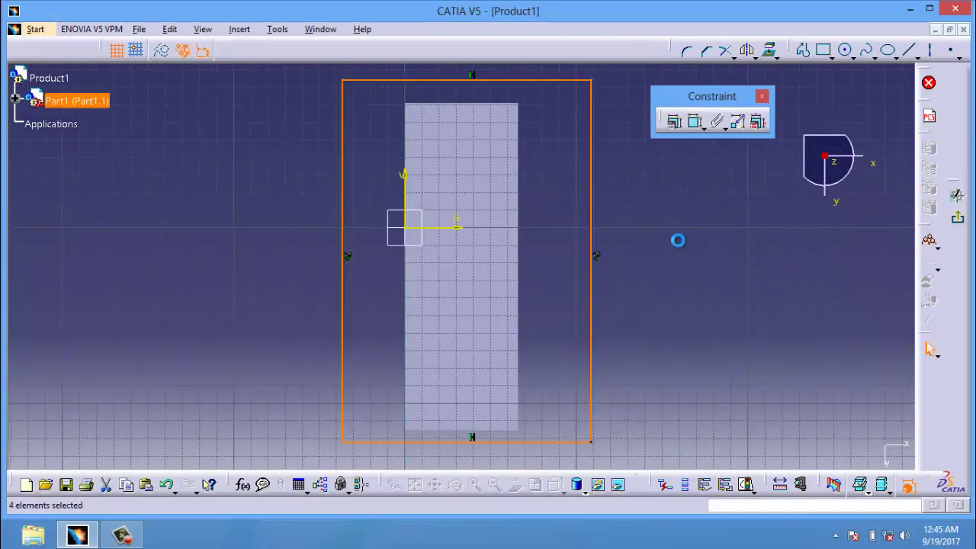
pyautogui.click(958, 217)
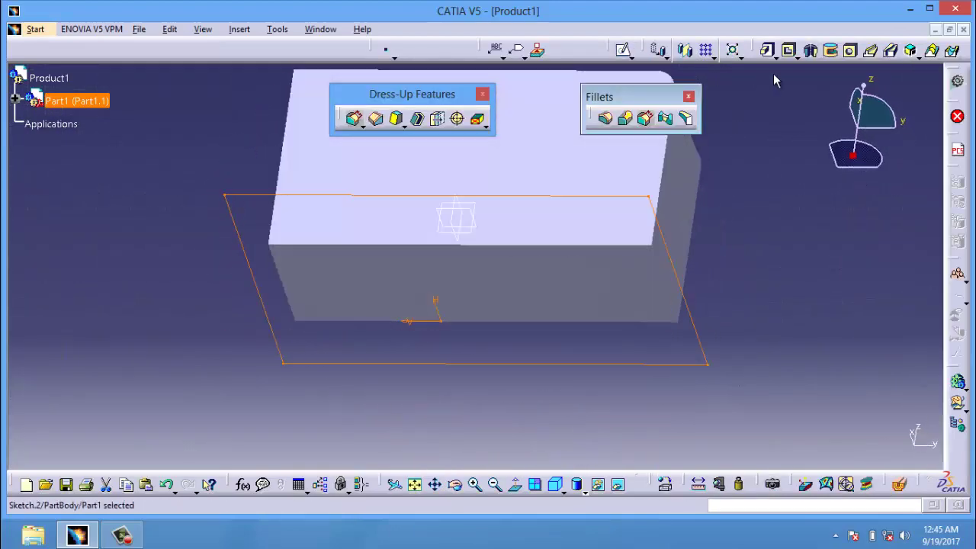
# - Pad the rectangle 22 mm into the base plate Pad.2 and view block and plate
pyautogui.click(767, 50)
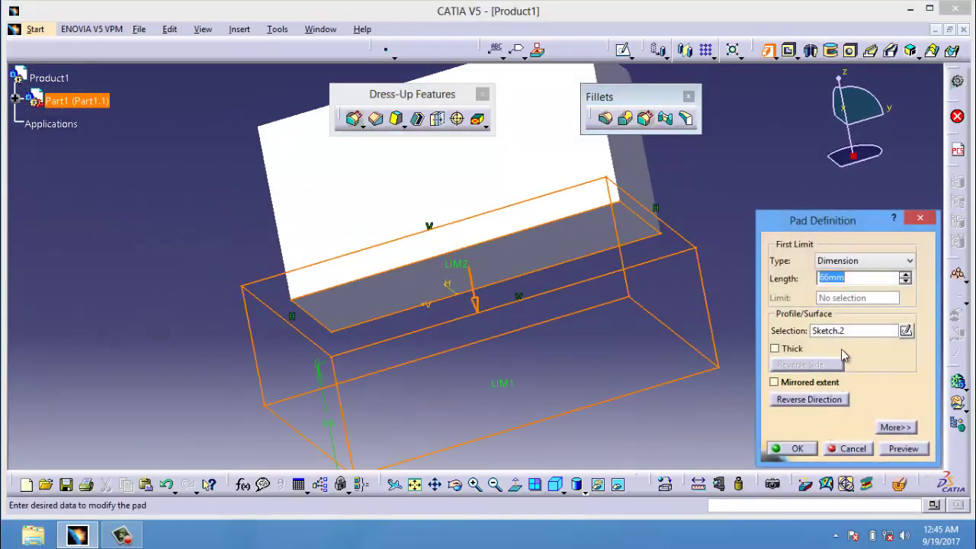
pyautogui.write('22')
pyautogui.click(794, 449)
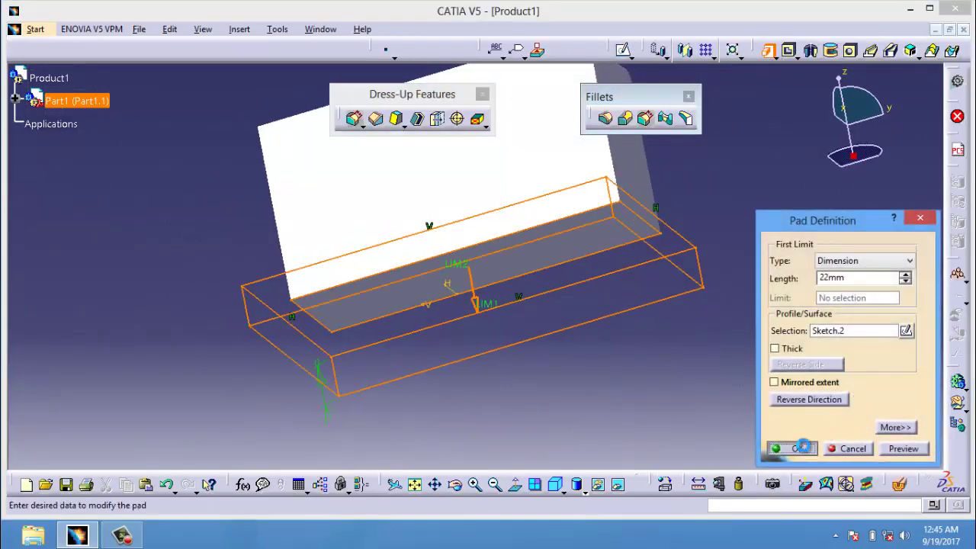
pyautogui.click(454, 485)
pyautogui.moveTo(461, 458); pyautogui.dragTo(650, 366)
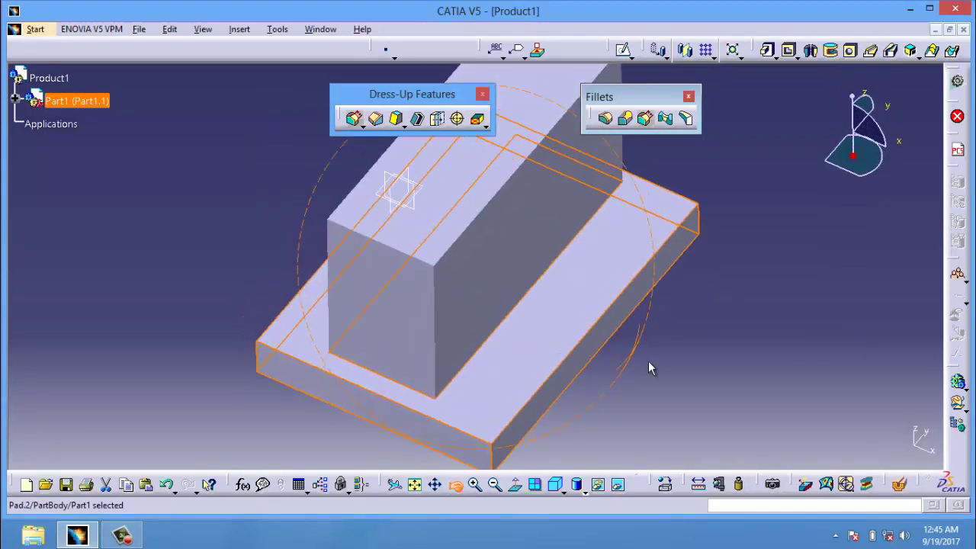
pyautogui.click(815, 236)
pyautogui.click(560, 206)
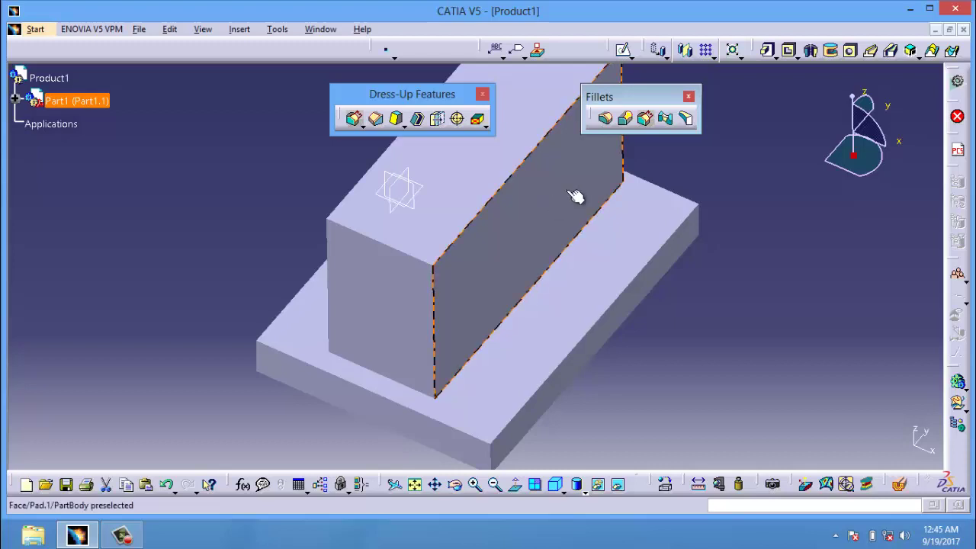
# - Blend the block's side face into the base plate's top face with an 18 mm face-face fillet
pyautogui.click(666, 120)
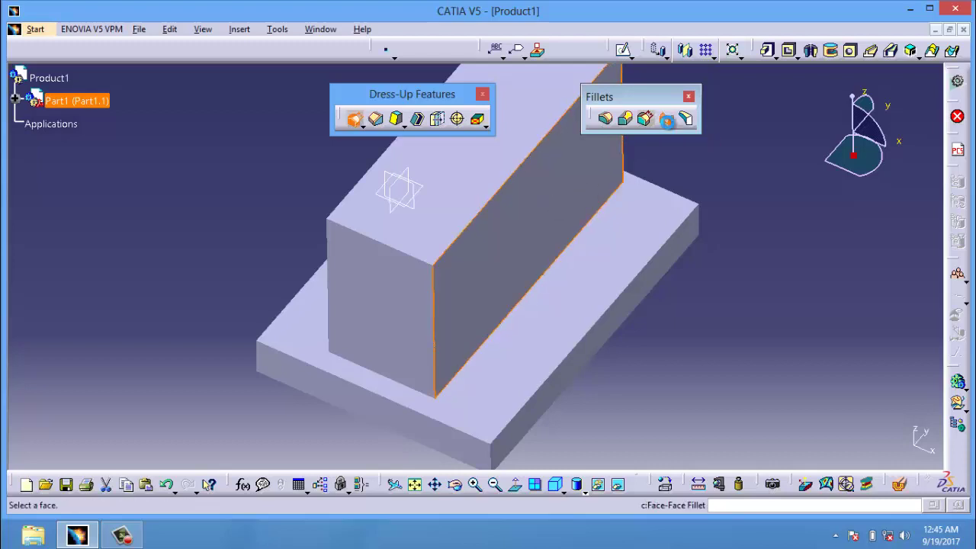
pyautogui.click(645, 246)
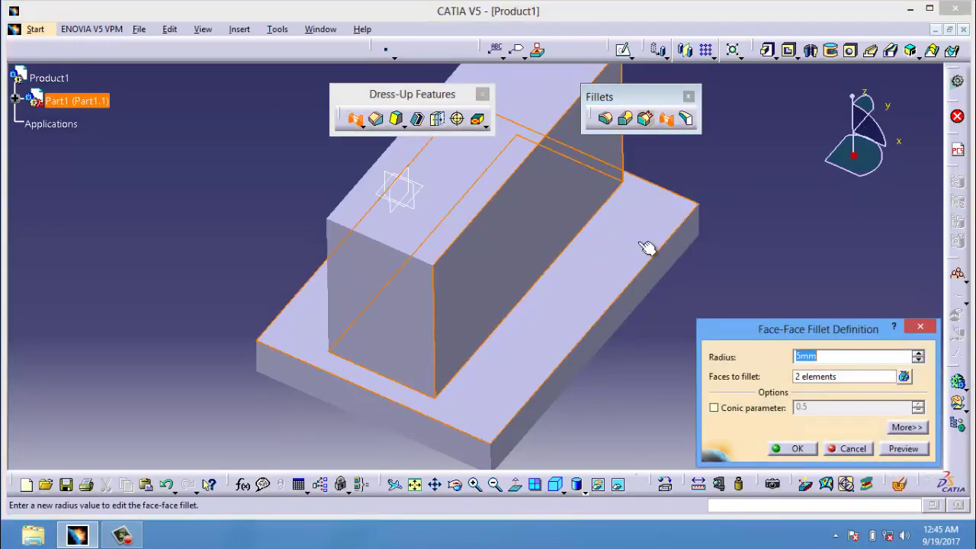
pyautogui.click(904, 449)
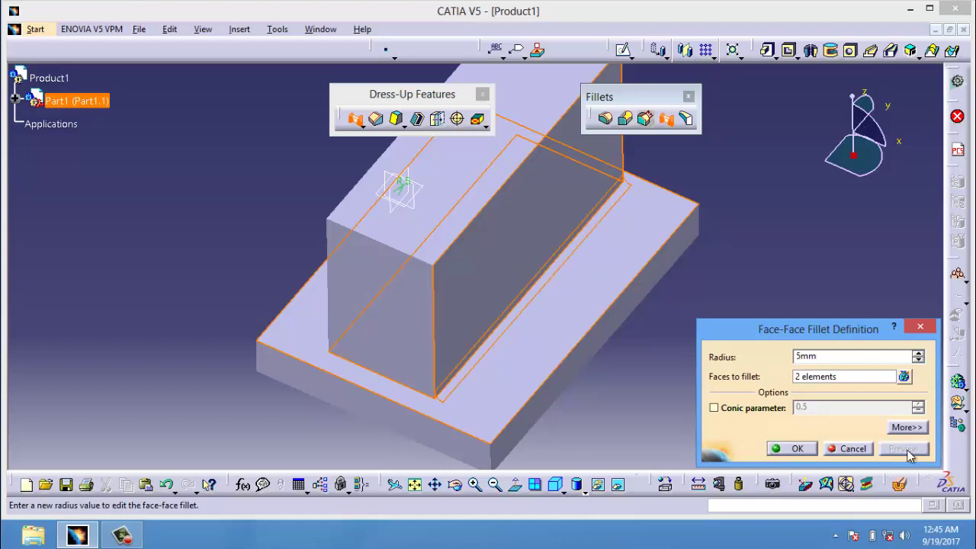
pyautogui.doubleClick(882, 355)
pyautogui.write('18')
pyautogui.click(850, 377)
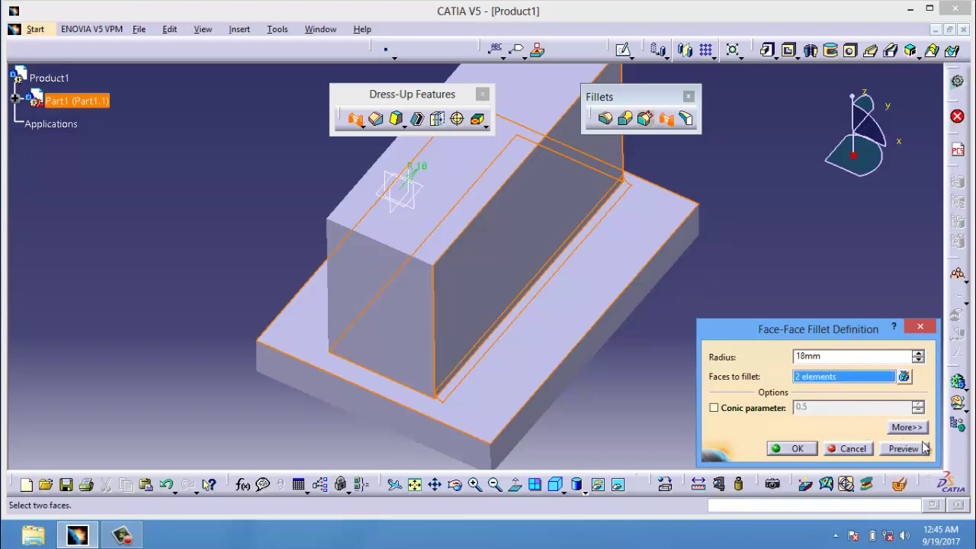
pyautogui.click(903, 448)
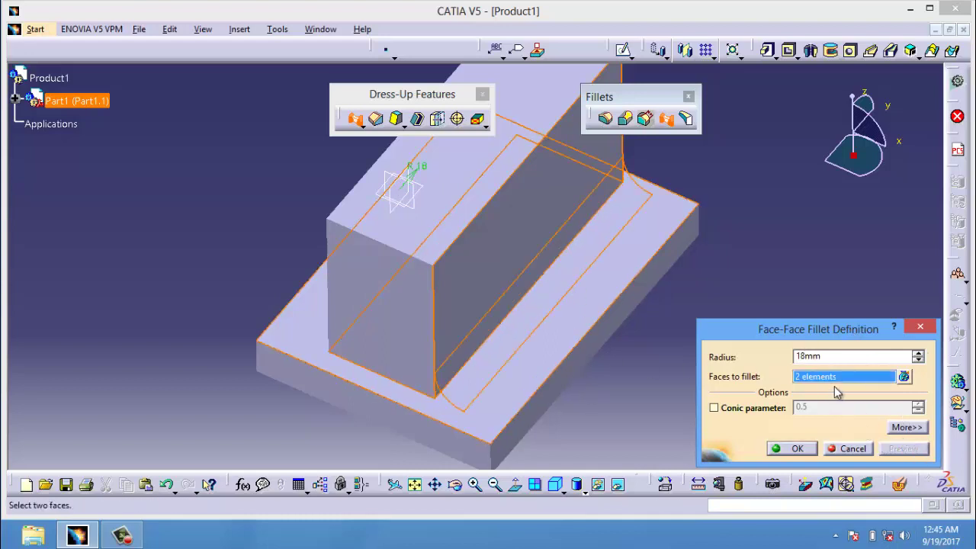
pyautogui.click(793, 448)
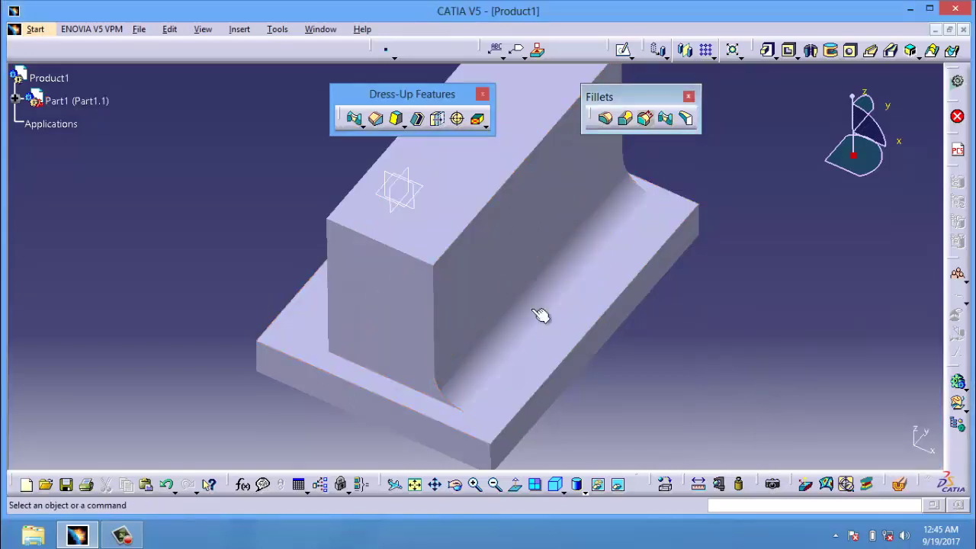
pyautogui.moveTo(616, 327); pyautogui.dragTo(649, 142, button='middle')
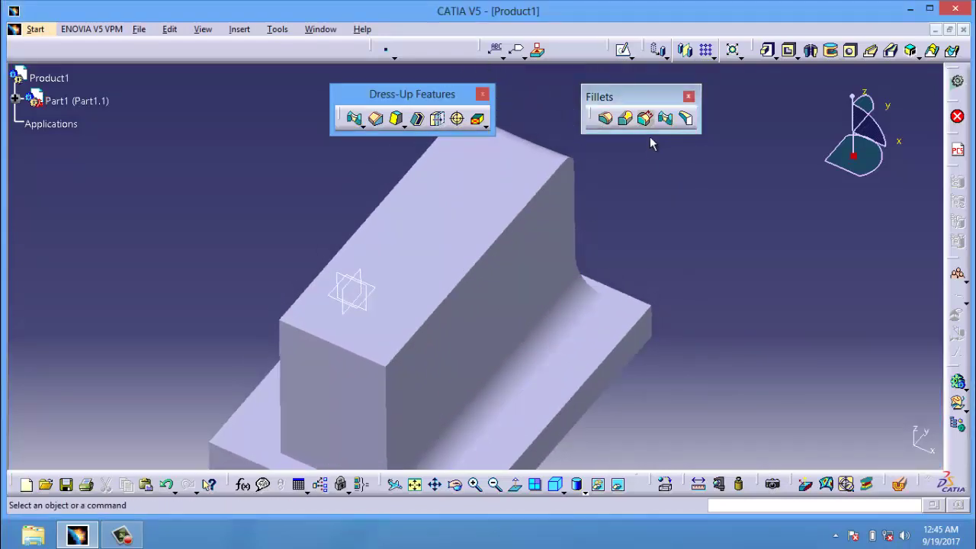
# - Apply a tritangent fillet between the side faces removing the front face, then undo it
pyautogui.click(687, 119)
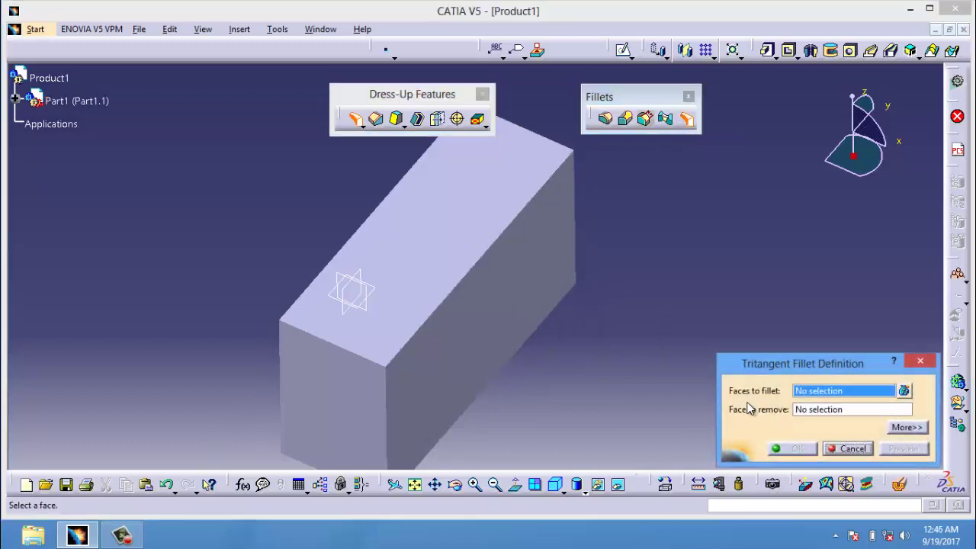
pyautogui.click(460, 309)
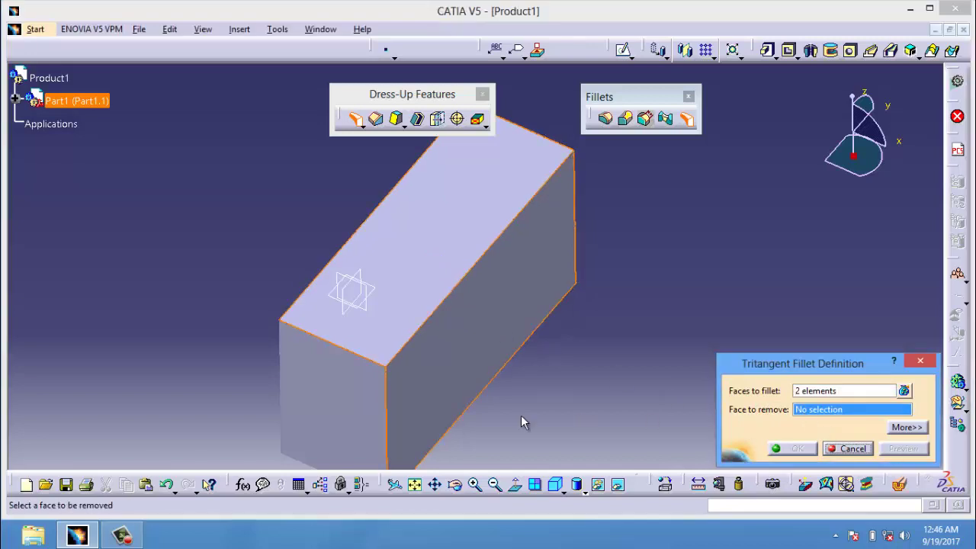
pyautogui.click(343, 406)
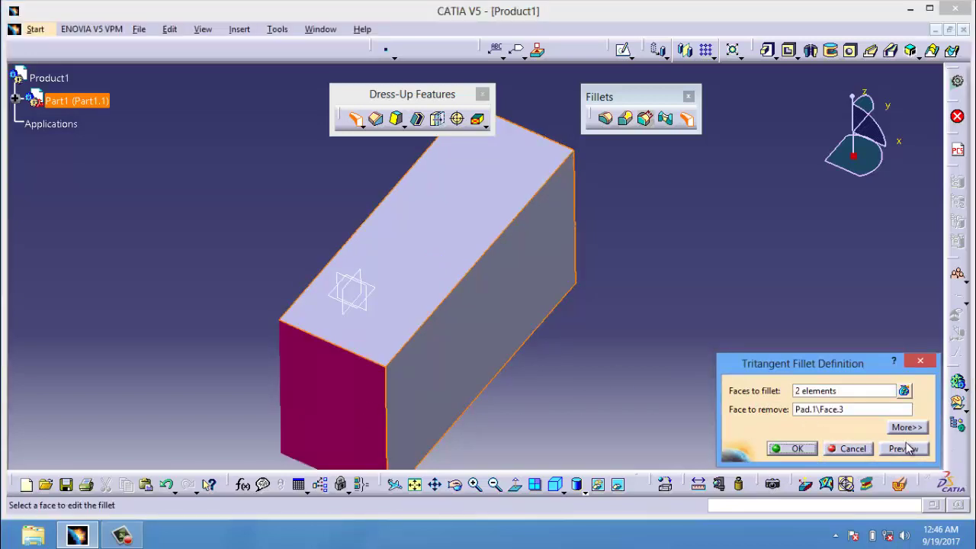
pyautogui.click(906, 448)
pyautogui.click(801, 450)
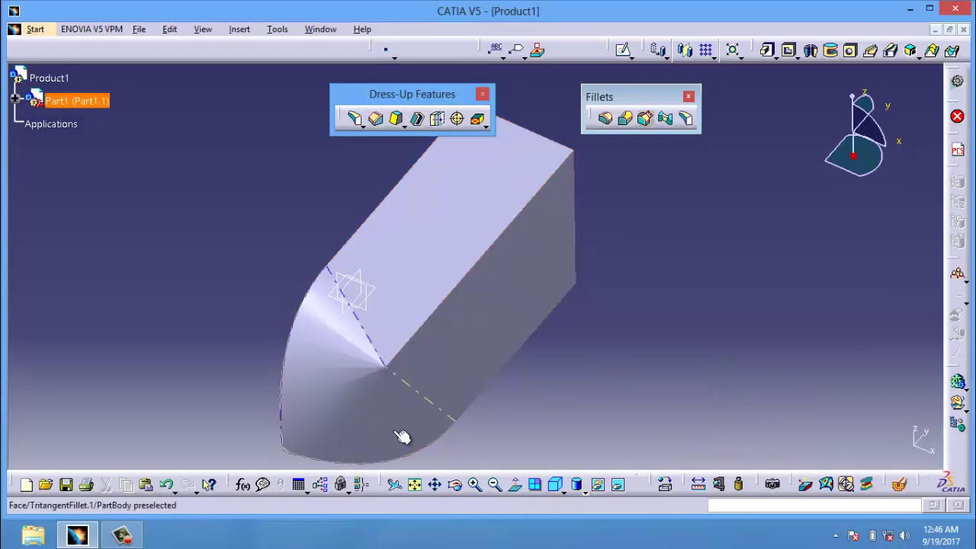
pyautogui.click(688, 98)
pyautogui.hotkey('ctrl', 'z')
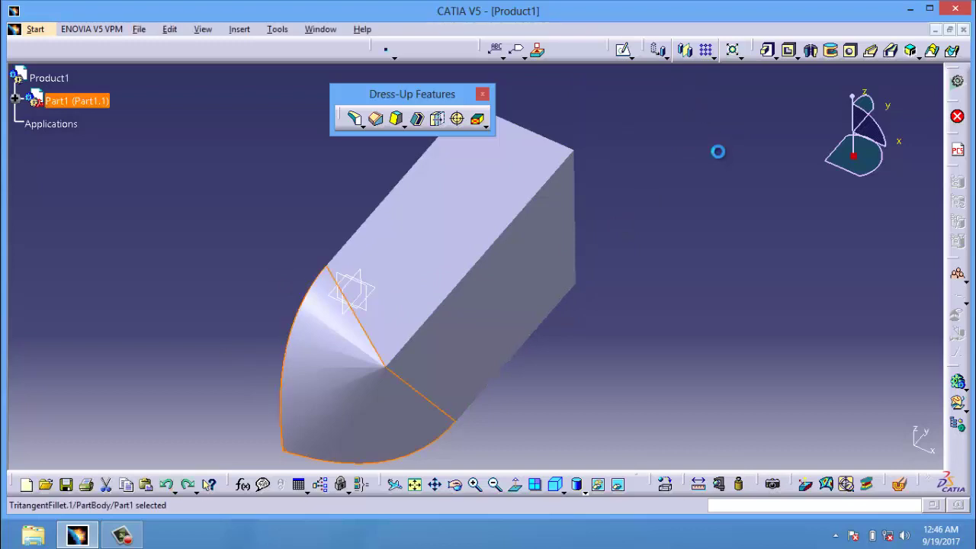
# - Chamfer the block's top long edge 17 mm at 45°, then undo the chamfer
pyautogui.click(381, 127)
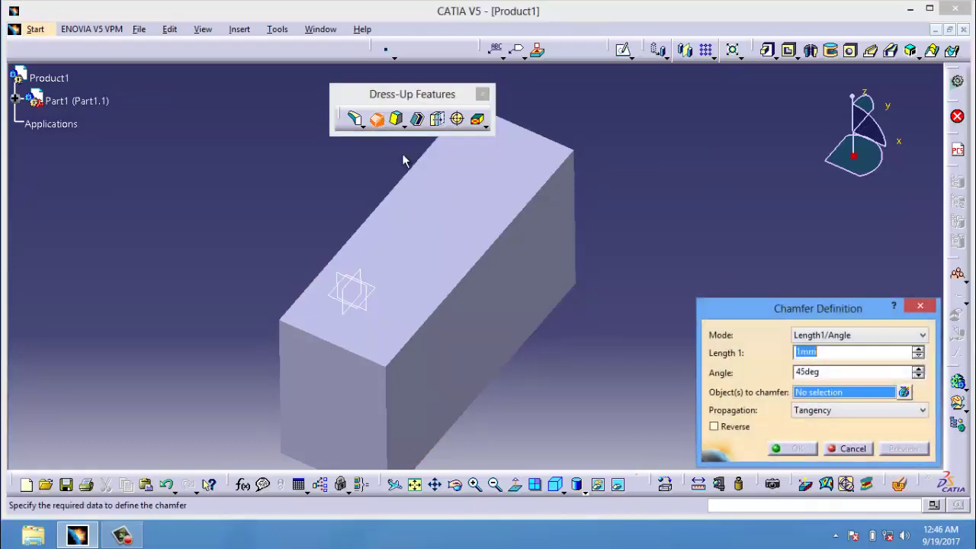
pyautogui.click(472, 278)
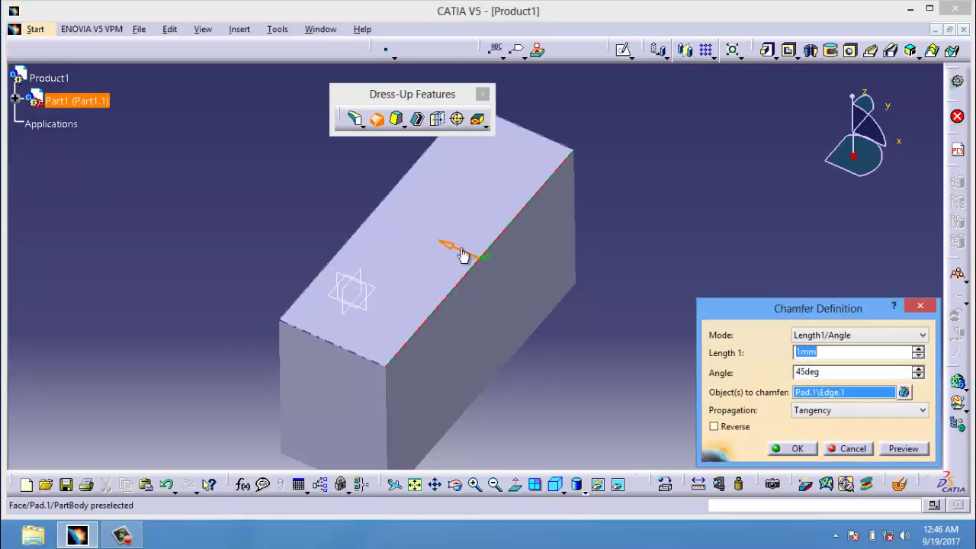
pyautogui.click(920, 349)
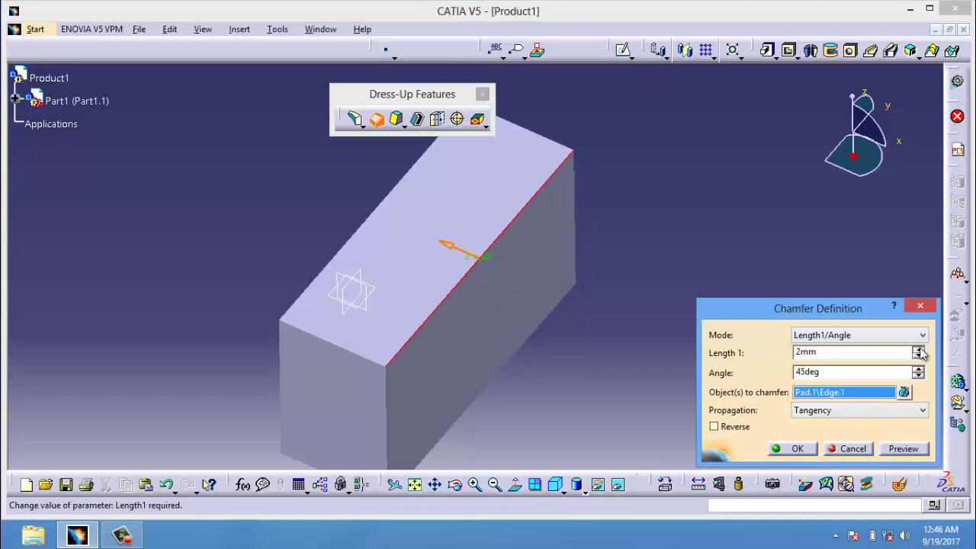
pyautogui.click(919, 348)
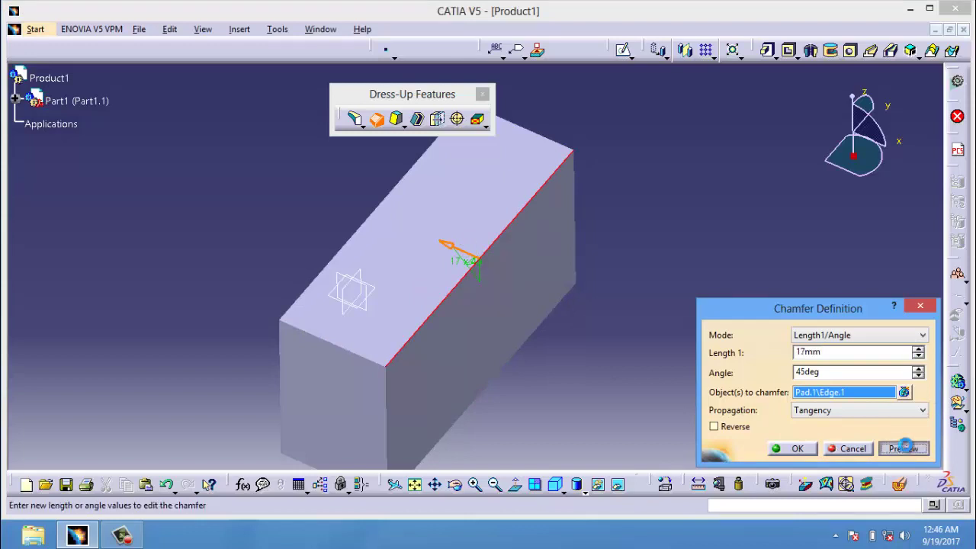
pyautogui.click(904, 448)
pyautogui.click(797, 448)
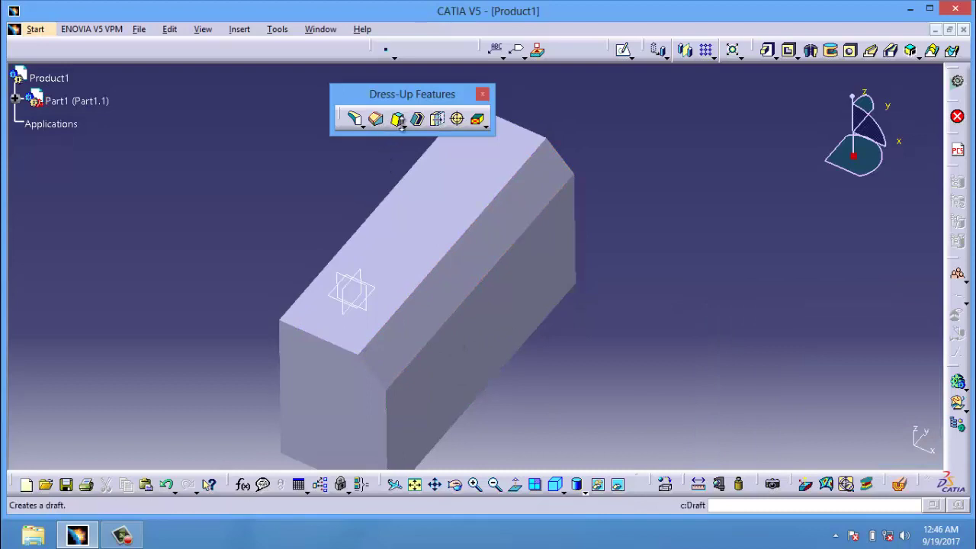
pyautogui.hotkey('ctrl', 'z')
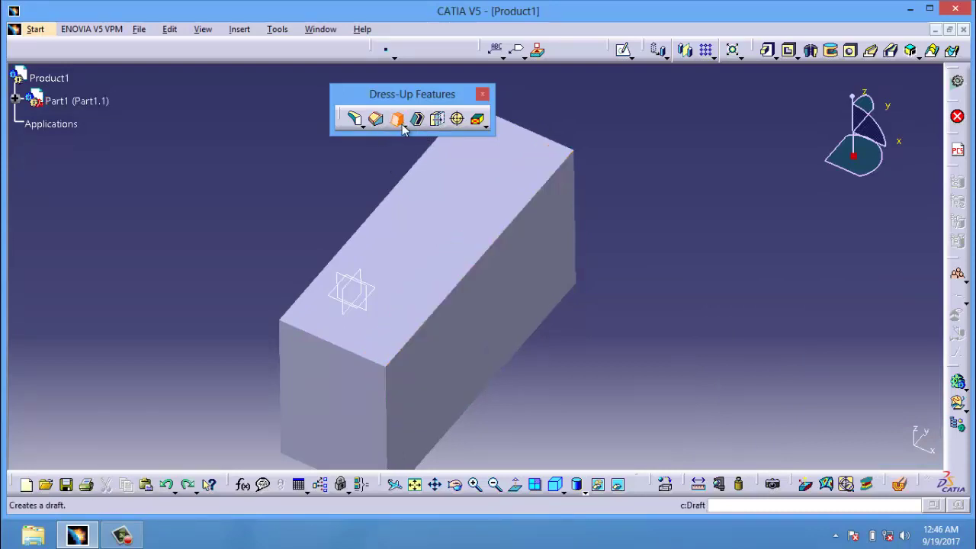
# - Tear off the Drafts toolbar as a floating palette and pick the front face for a Draft Angle
pyautogui.click(399, 123)
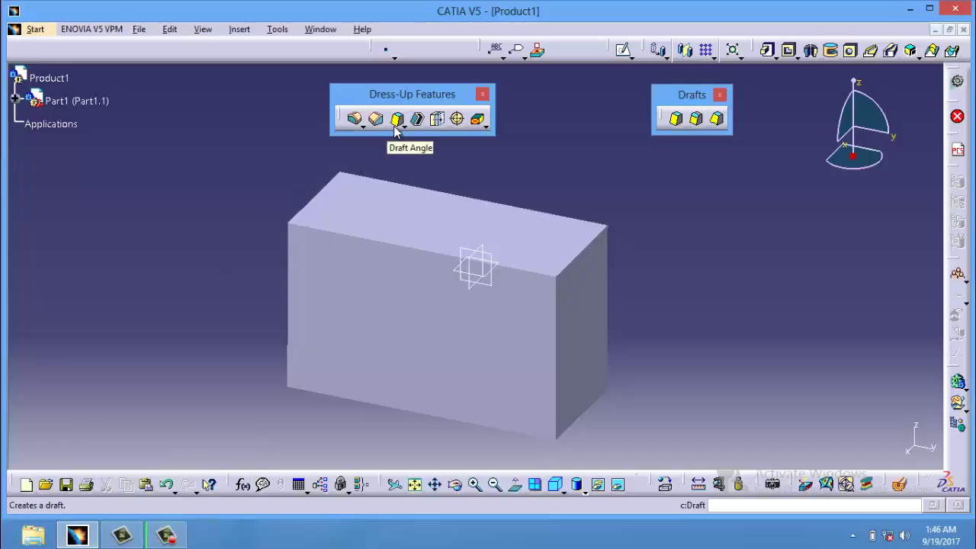
pyautogui.click(405, 127)
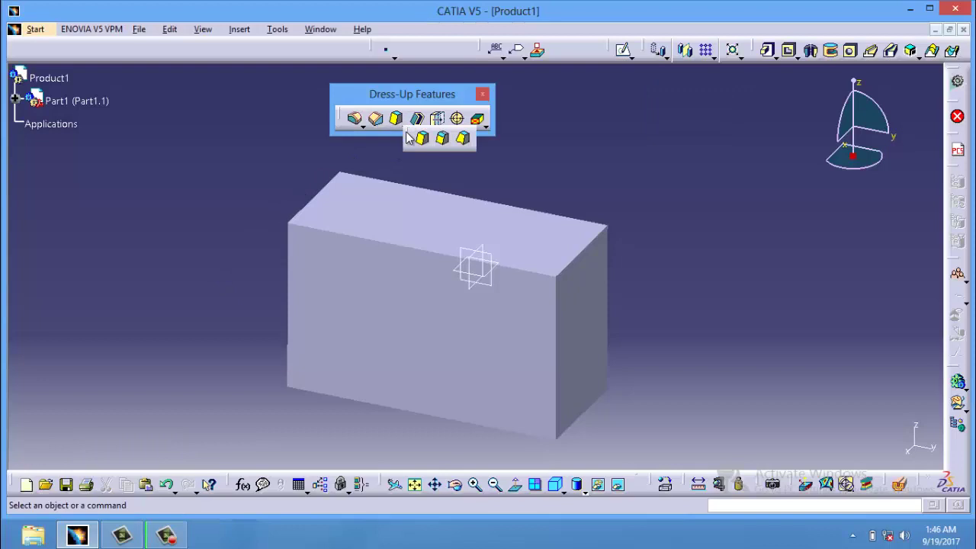
pyautogui.moveTo(408, 138); pyautogui.dragTo(628, 122)
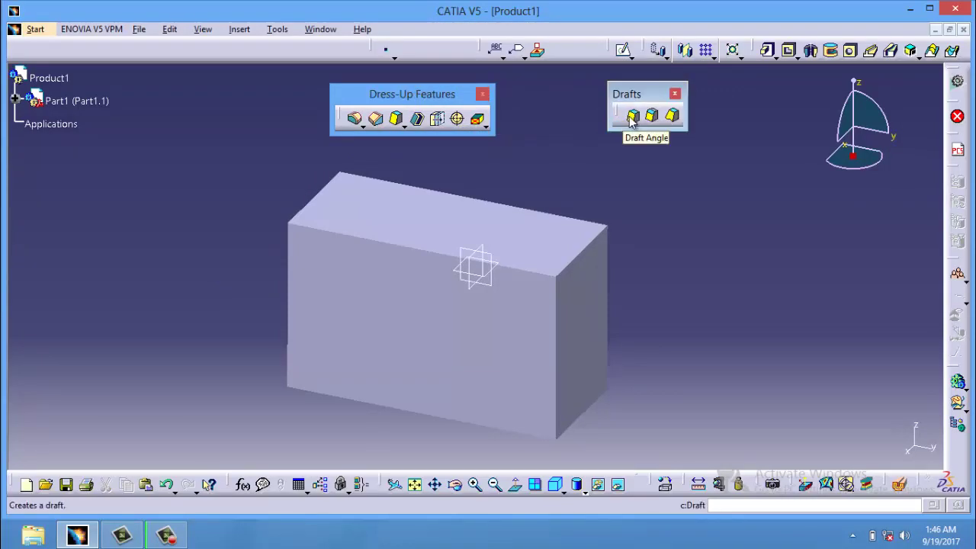
pyautogui.click(631, 118)
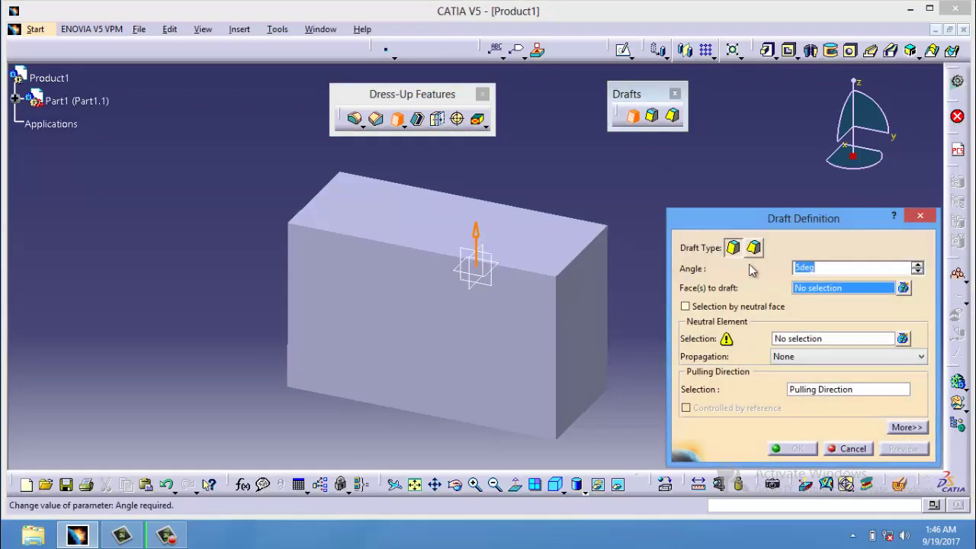
pyautogui.click(495, 349)
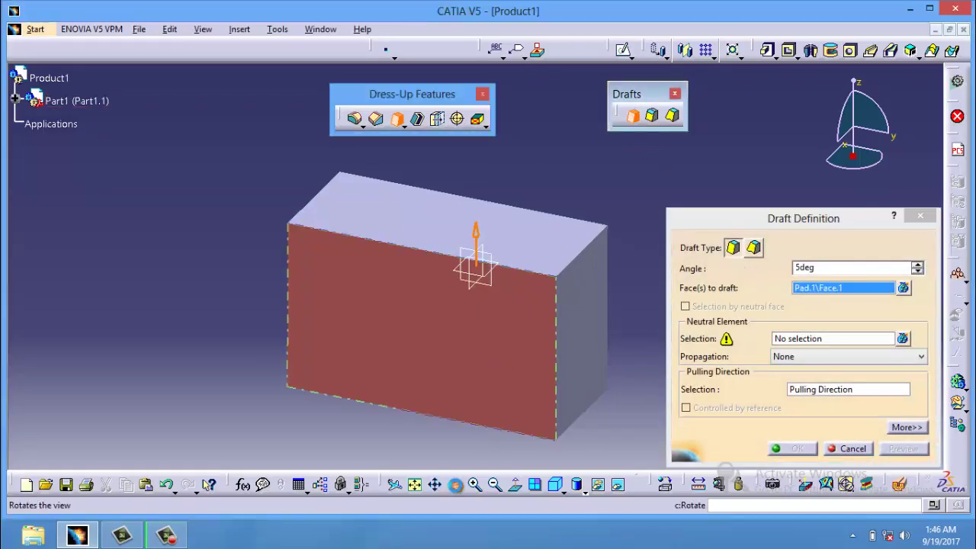
# - Orbit the block and add the opposite side face as the second face to draft
pyautogui.moveTo(456, 484); pyautogui.dragTo(357, 270)
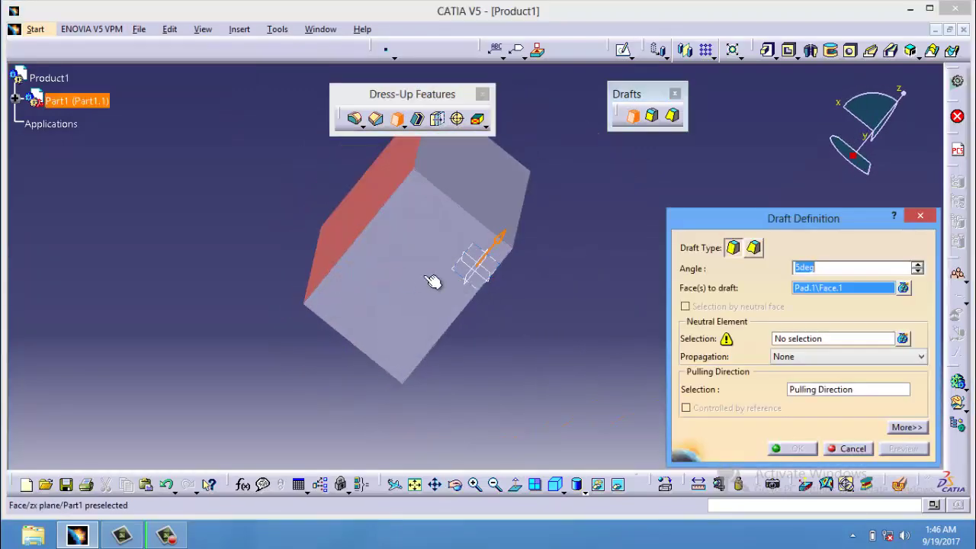
pyautogui.click(454, 485)
pyautogui.moveTo(447, 305); pyautogui.dragTo(366, 328)
pyautogui.click(397, 336)
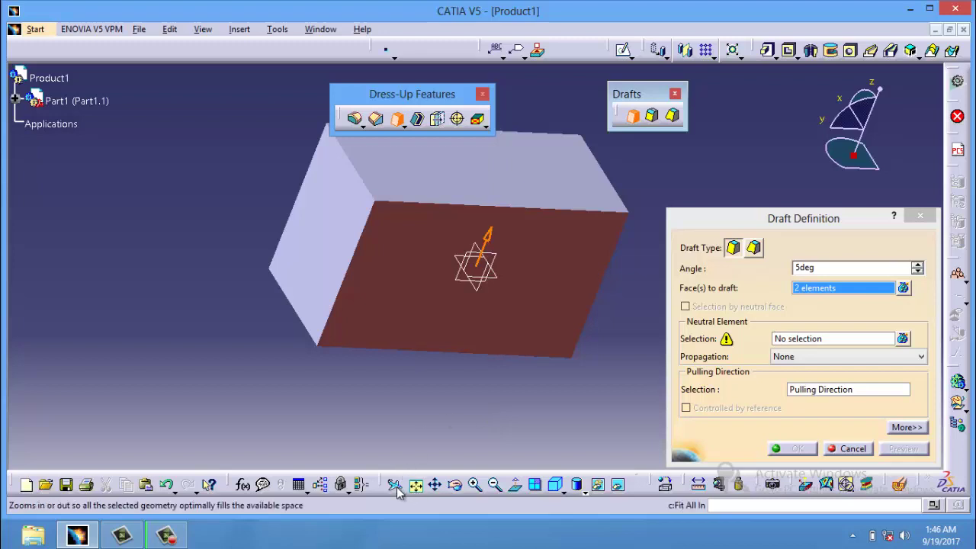
pyautogui.click(455, 485)
pyautogui.moveTo(458, 427); pyautogui.dragTo(589, 353)
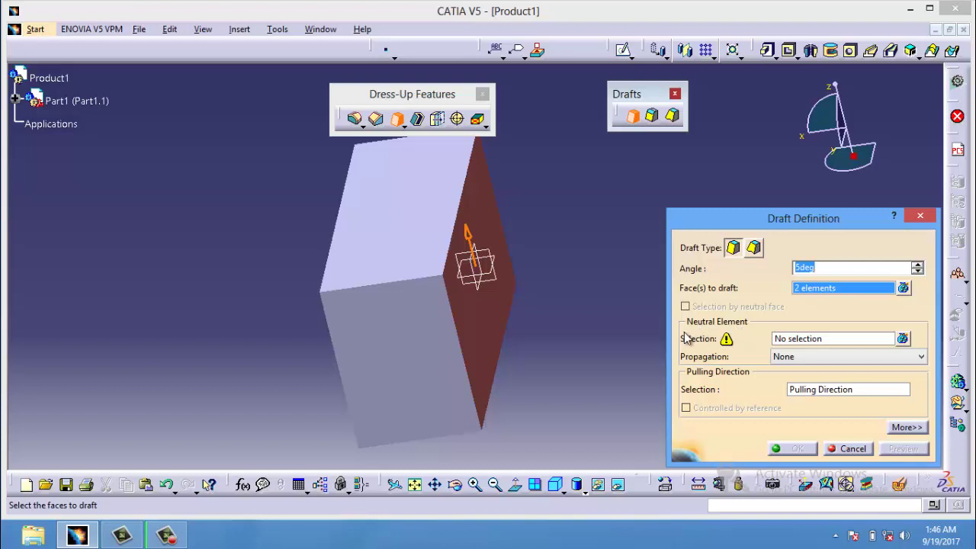
# - Set the top face as neutral element, raise the angle to 15°, preview and apply the draft
pyautogui.click(831, 341)
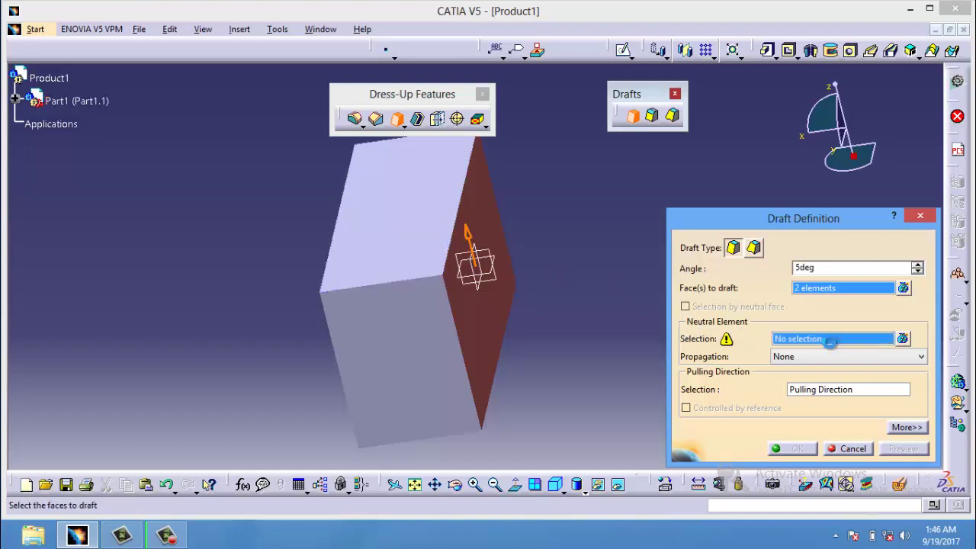
pyautogui.click(406, 215)
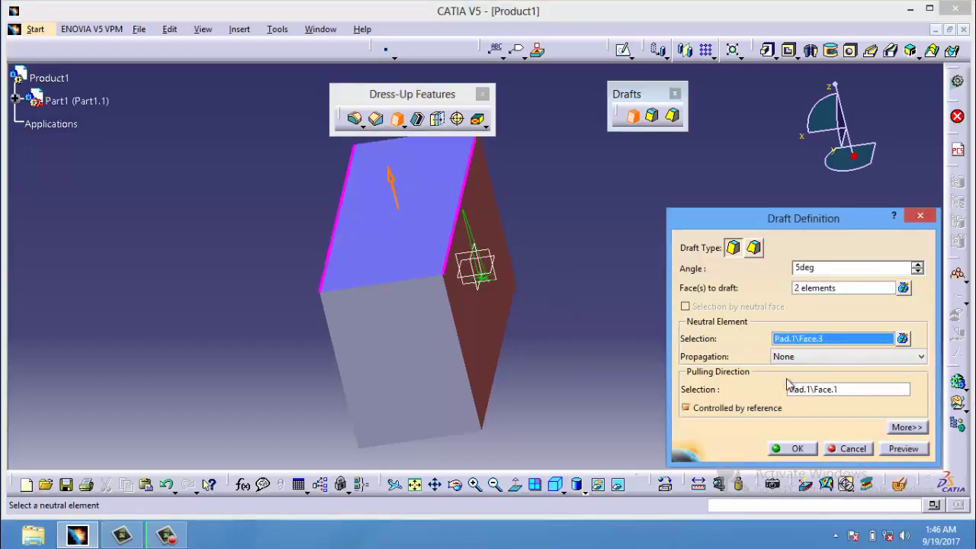
pyautogui.click(907, 450)
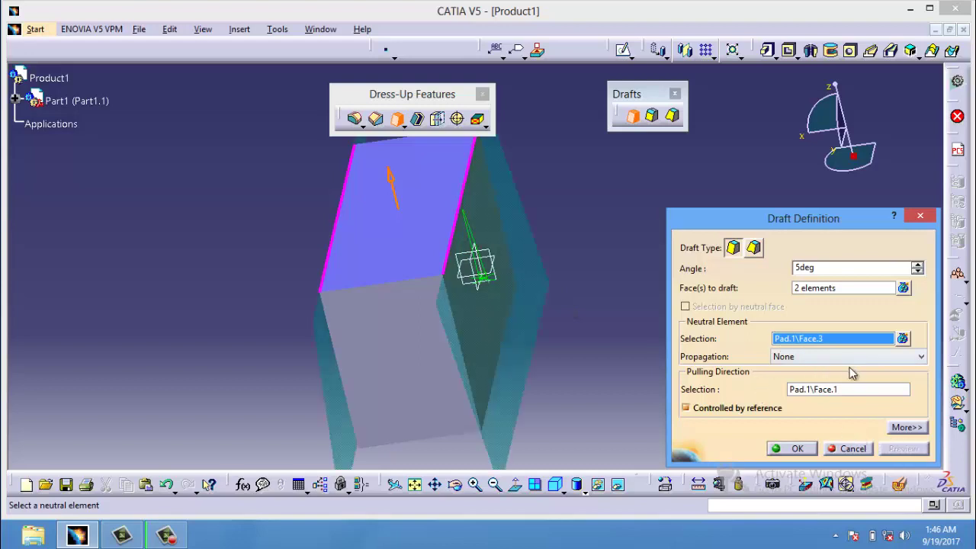
pyautogui.click(919, 264)
pyautogui.click(918, 264)
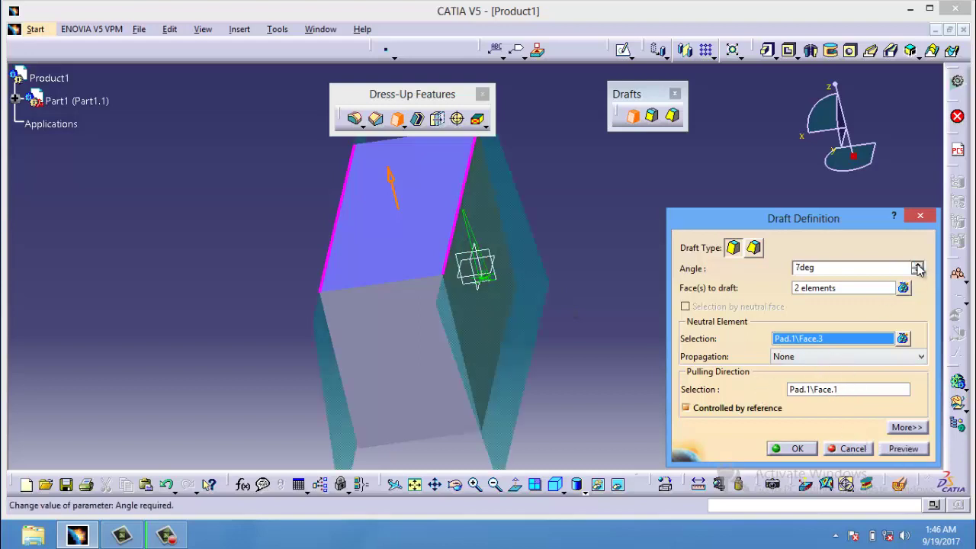
pyautogui.click(914, 450)
pyautogui.click(816, 450)
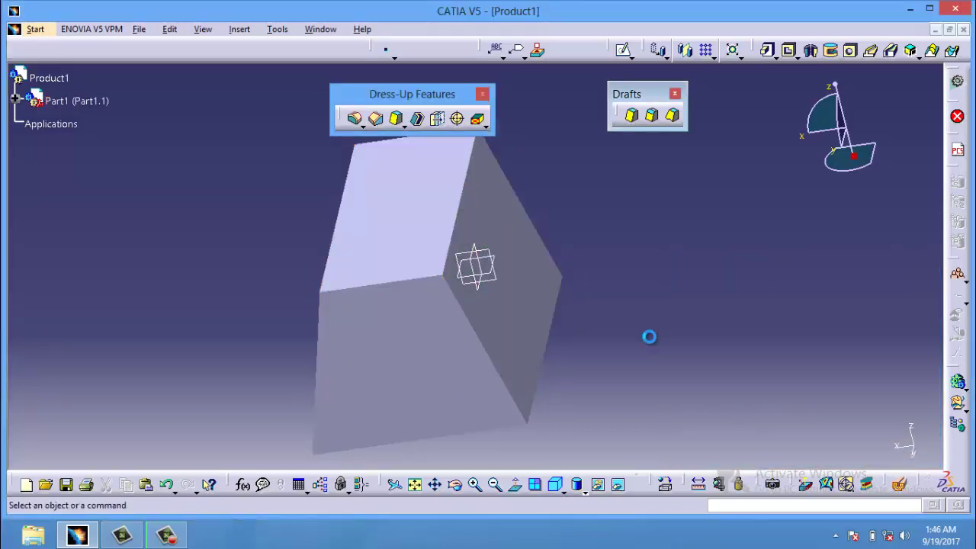
# - Start a Variable Angle Draft on the right-hand face with the top face as neutral element
pyautogui.click(673, 116)
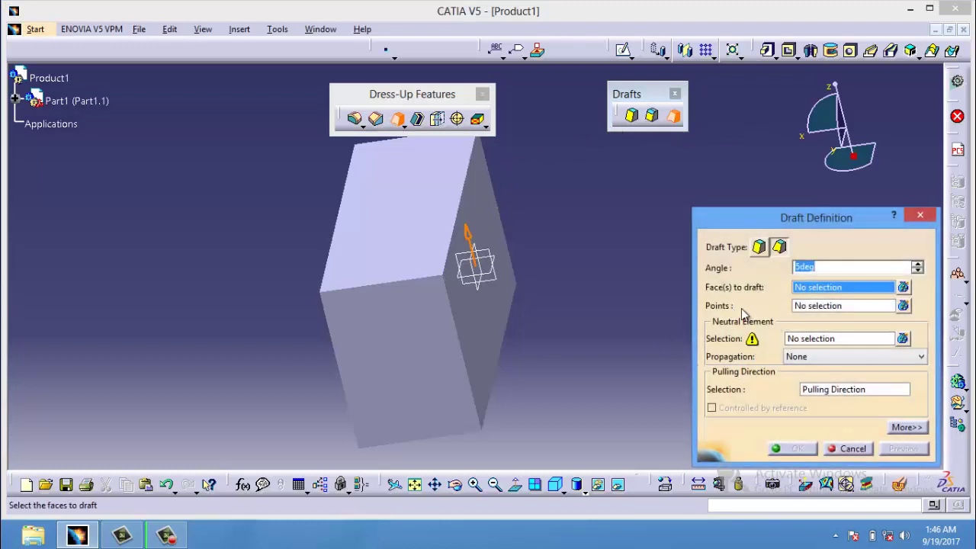
pyautogui.click(503, 298)
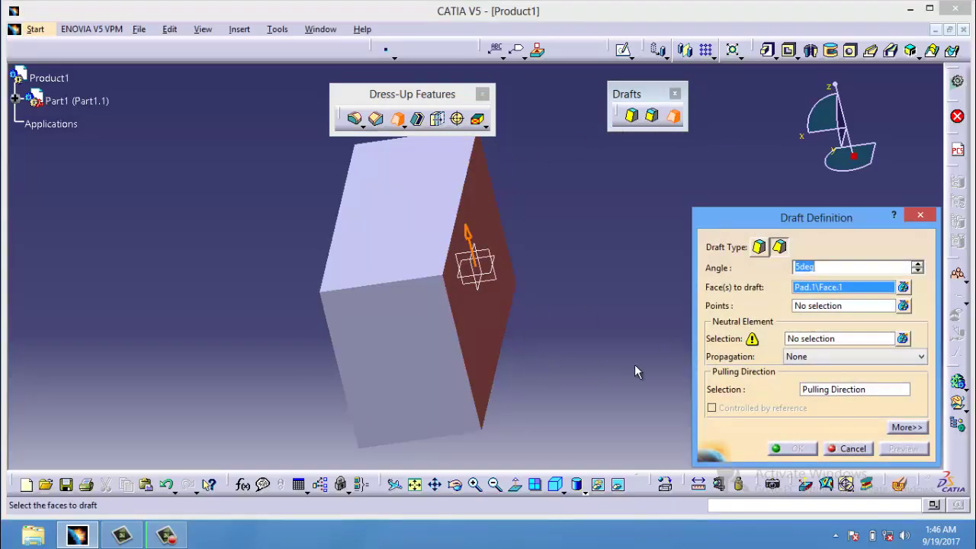
pyautogui.click(808, 340)
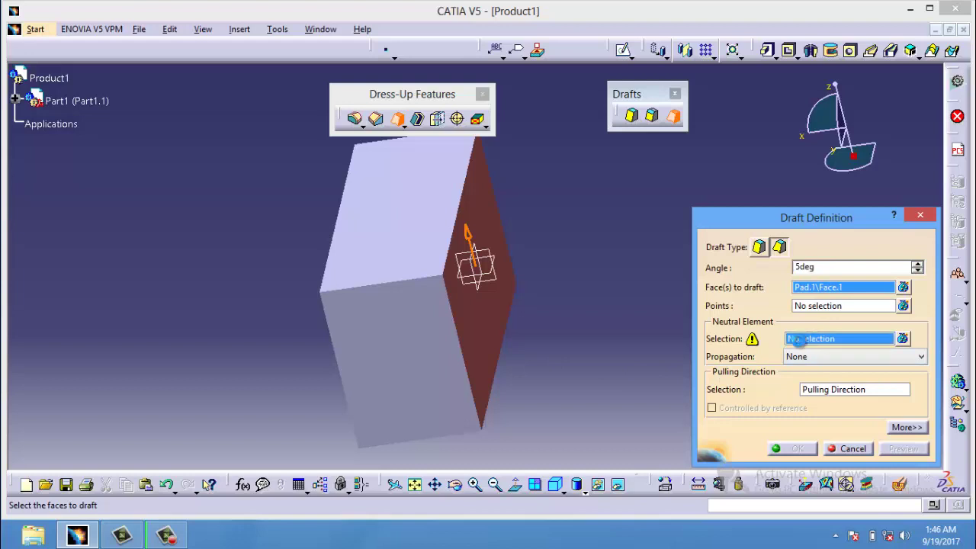
pyautogui.click(426, 239)
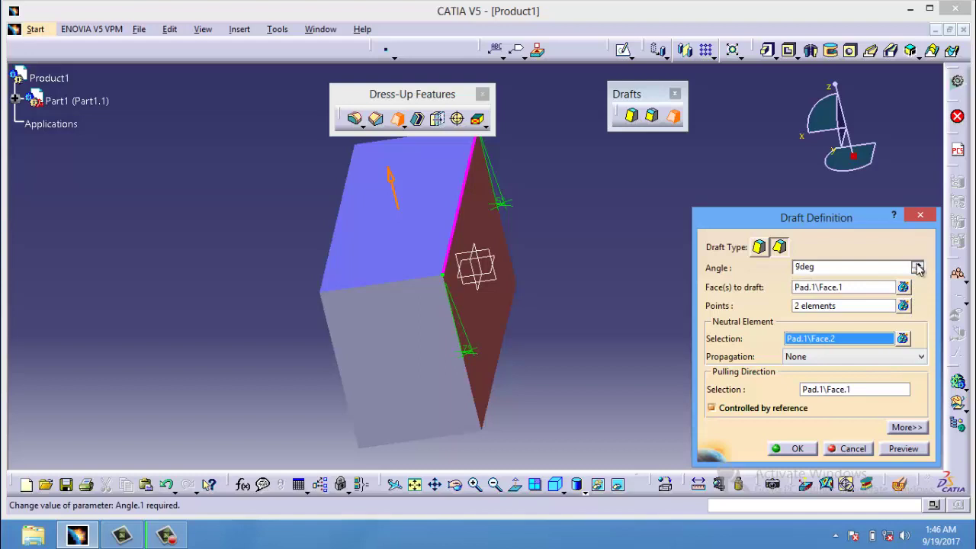
pyautogui.moveTo(918, 266); pyautogui.dragTo(918, 267)
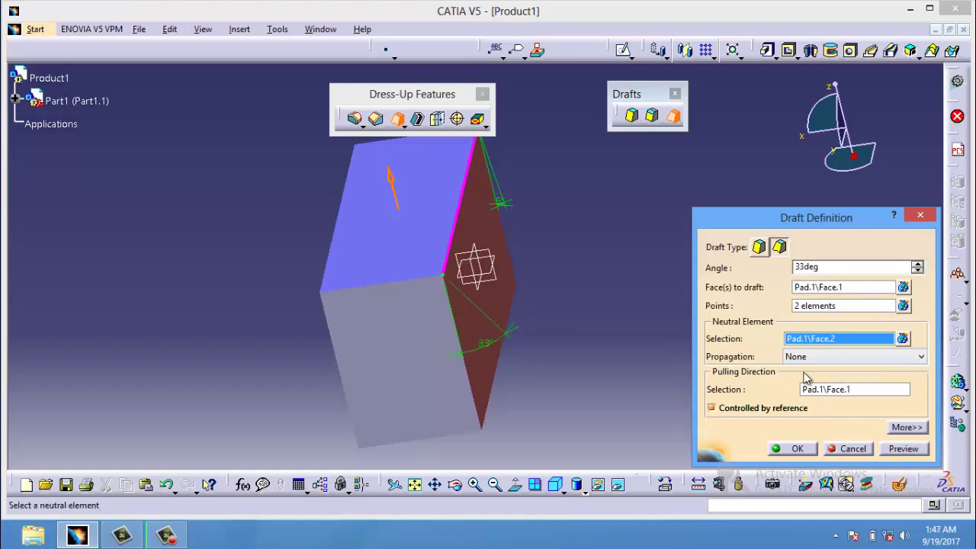
pyautogui.moveTo(561, 308); pyautogui.dragTo(539, 386, button='middle')
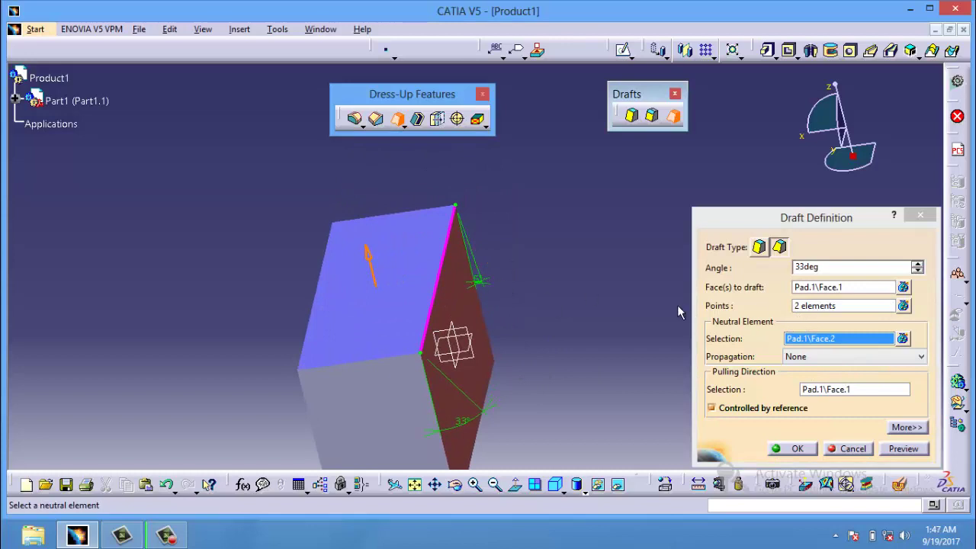
# - Add a point on the drafted edge, set the angle to 22°, preview and apply the draft
pyautogui.click(838, 307)
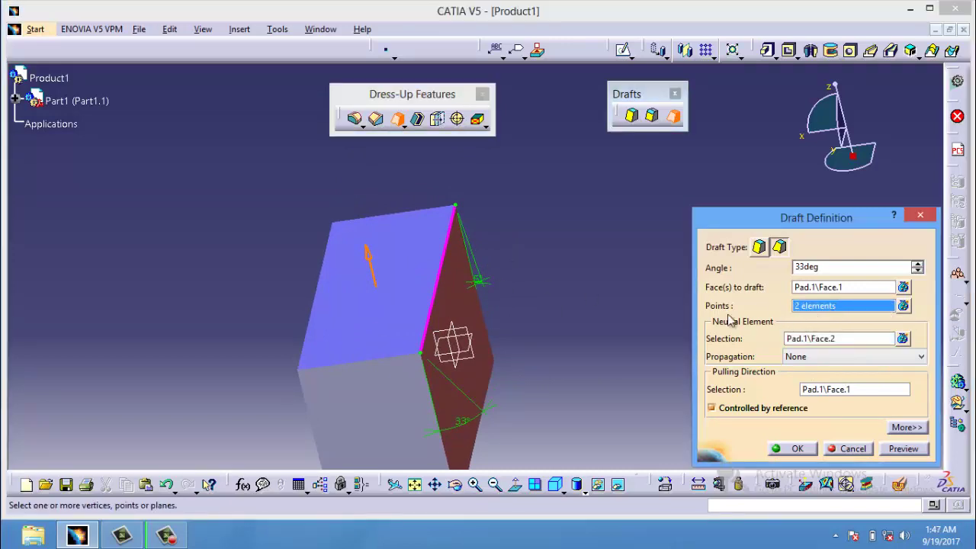
pyautogui.click(440, 277)
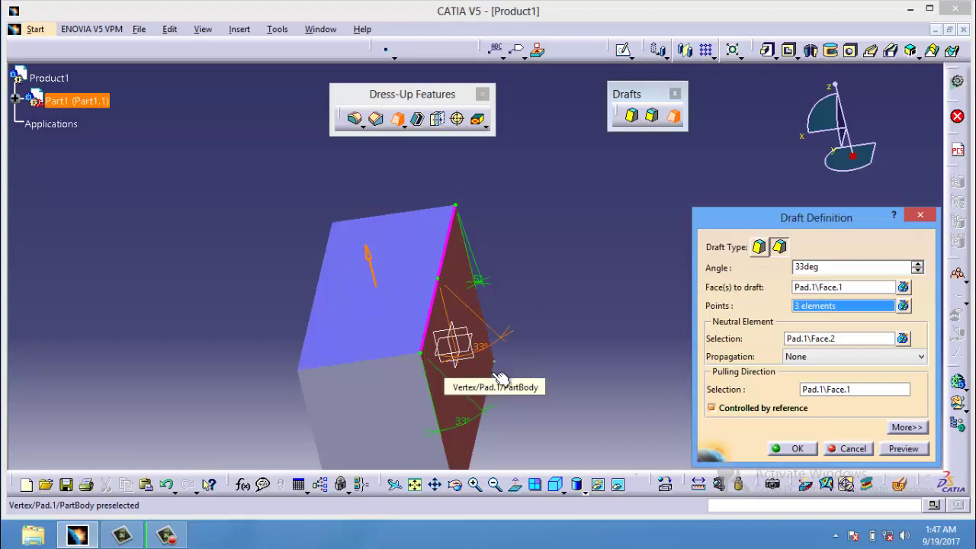
pyautogui.doubleClick(846, 268)
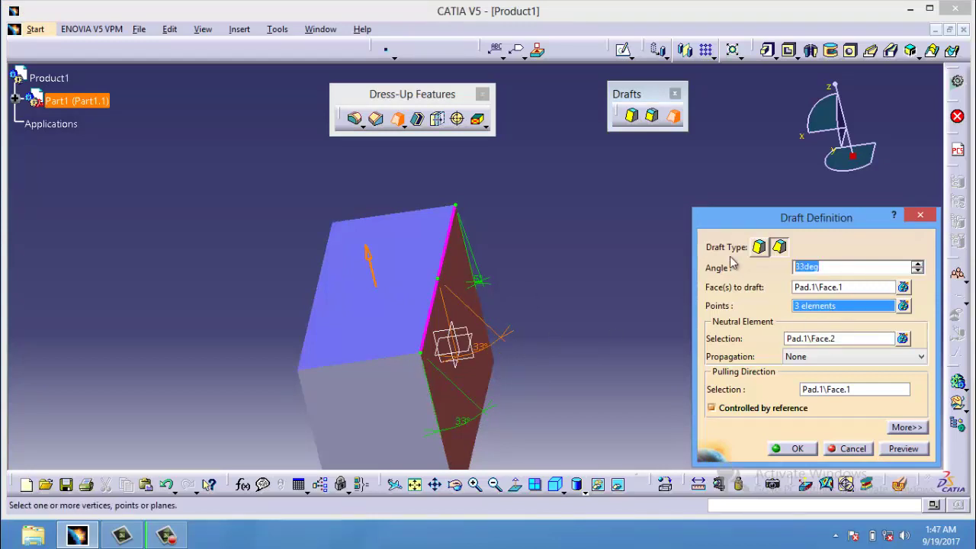
pyautogui.write('22')
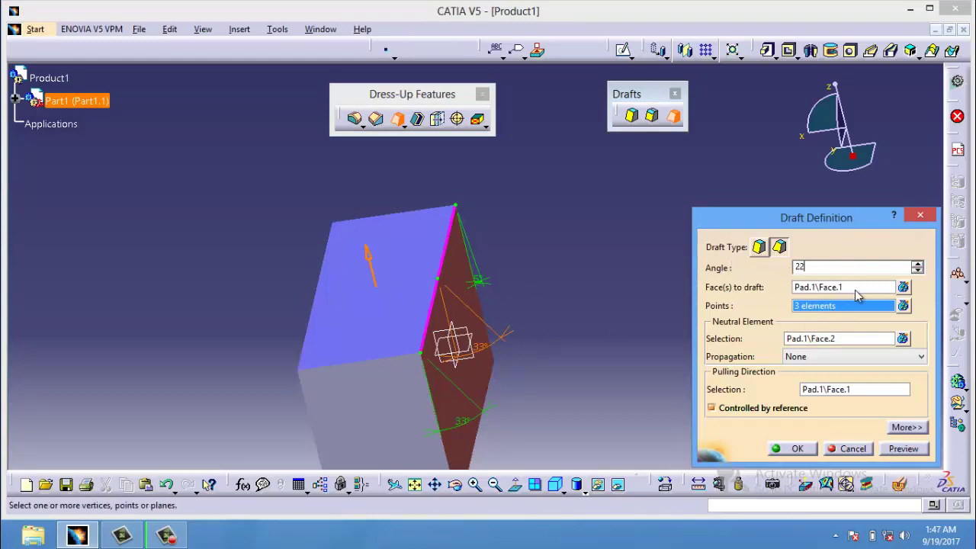
pyautogui.click(858, 288)
pyautogui.click(904, 449)
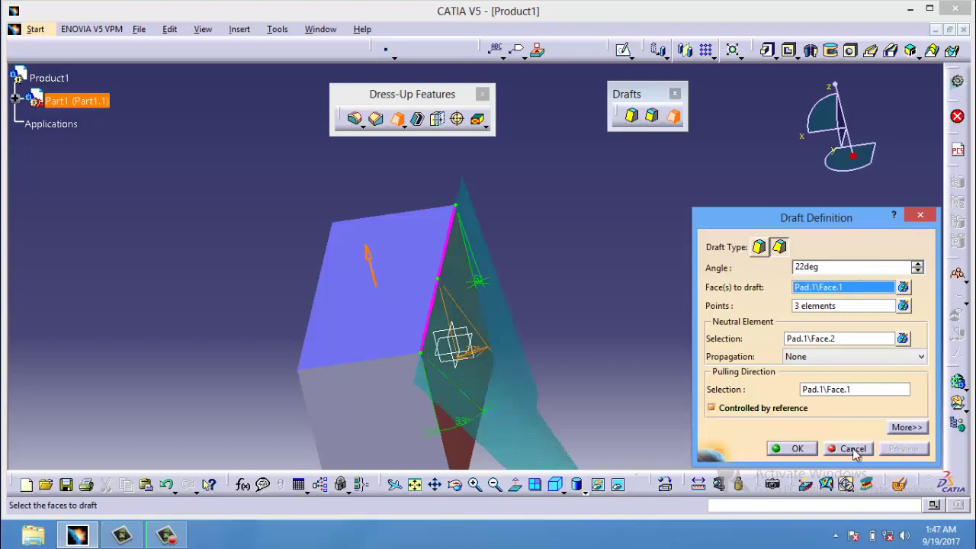
pyautogui.click(794, 449)
# - Rotate the part to inspect the drafted face, then clear the selection
pyautogui.moveTo(577, 340); pyautogui.dragTo(565, 329, button='middle')
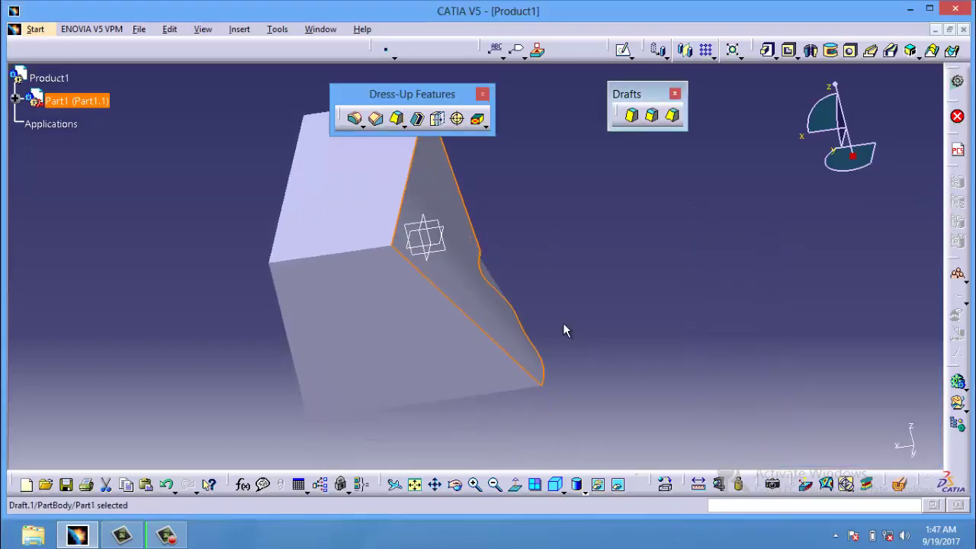
pyautogui.click(455, 485)
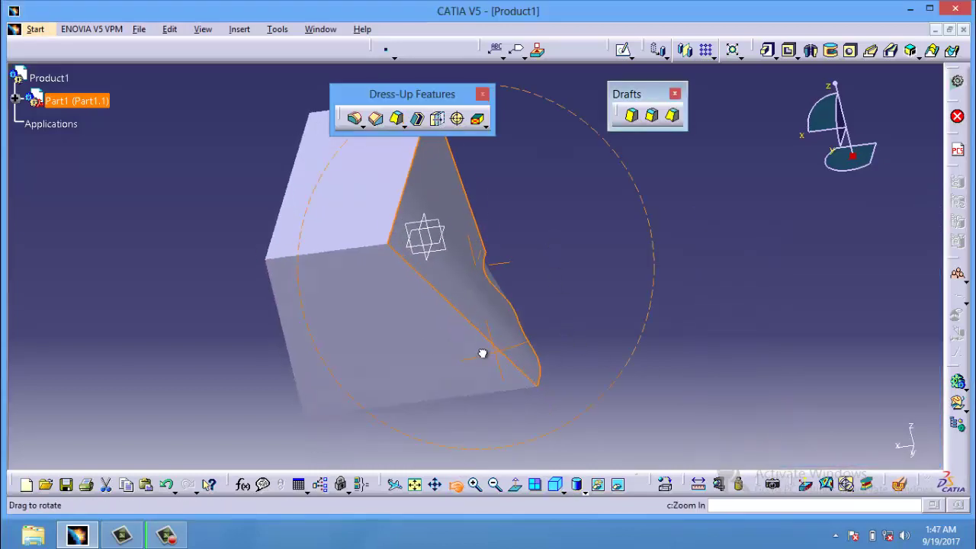
pyautogui.moveTo(481, 354); pyautogui.dragTo(414, 312)
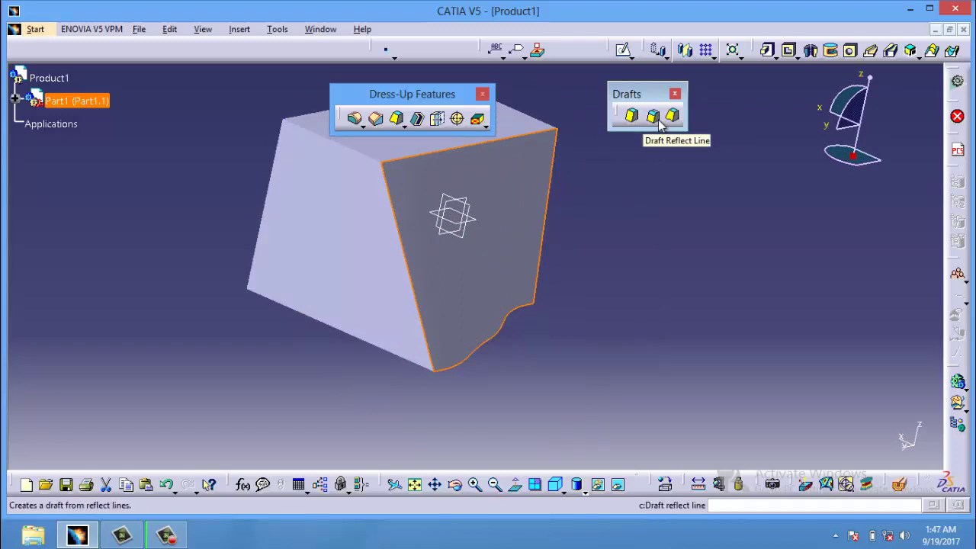
pyautogui.click(752, 250)
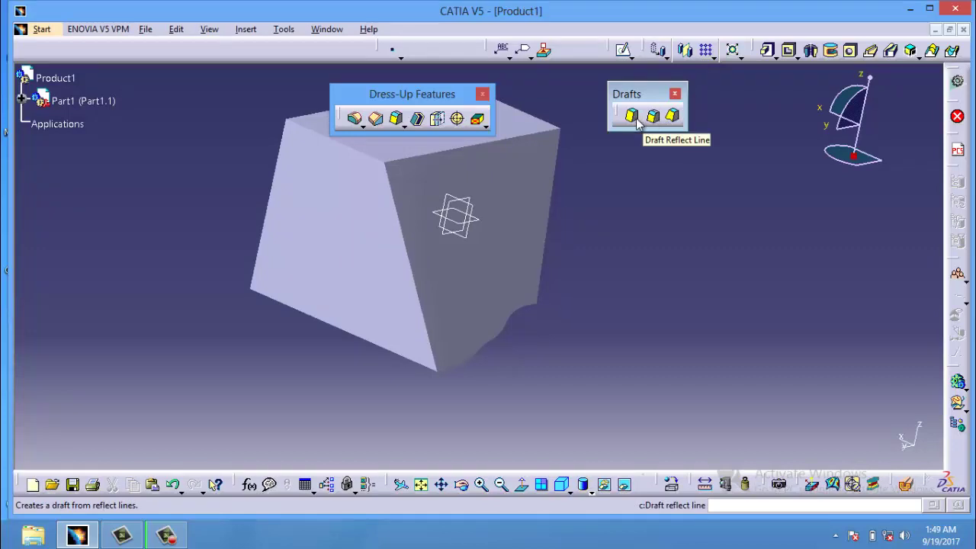
# - Create a new Part Design part named Part2 from Start > Mechanical Design
pyautogui.click(44, 32)
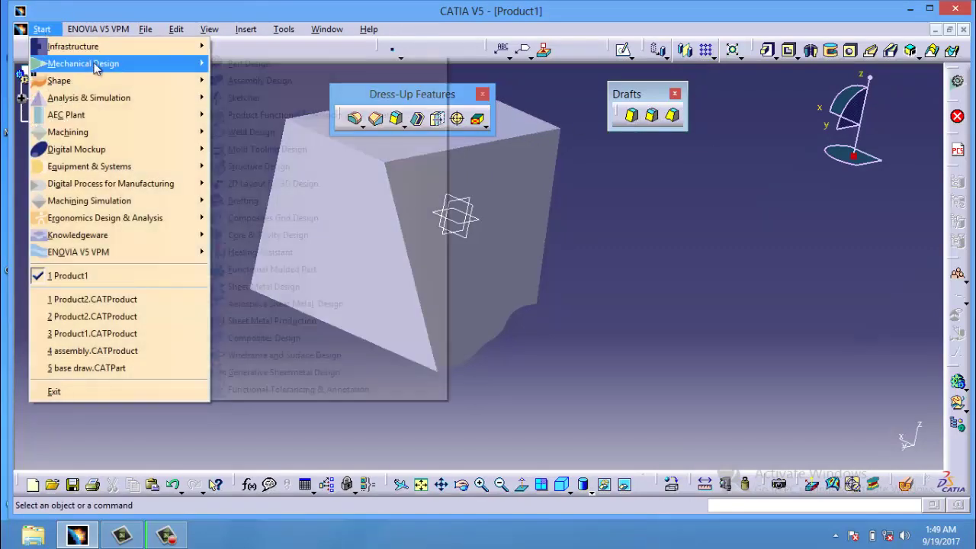
pyautogui.moveTo(90, 66)
pyautogui.click(238, 67)
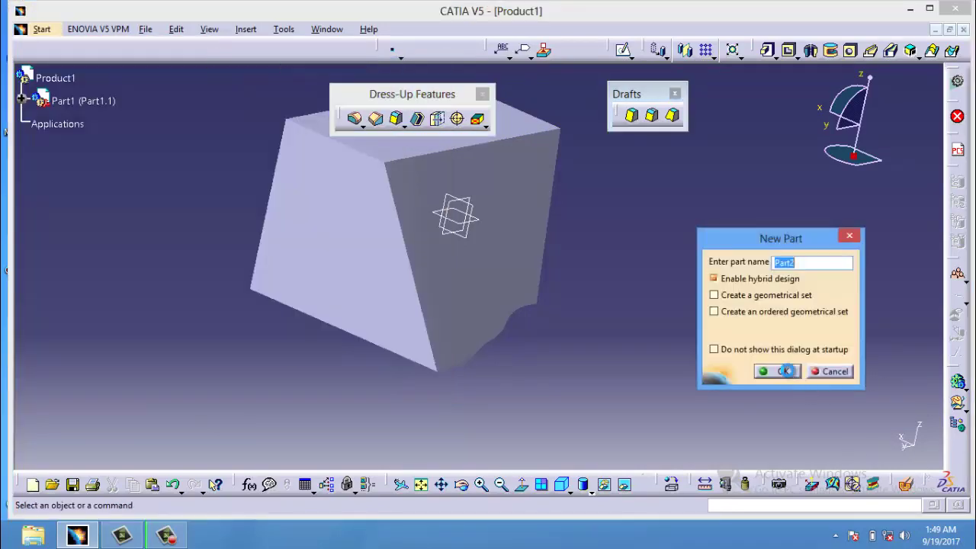
pyautogui.click(788, 371)
# - Sketch a circle at the origin on the zx plane and pad it 66 mm into a cylinder
pyautogui.click(495, 257)
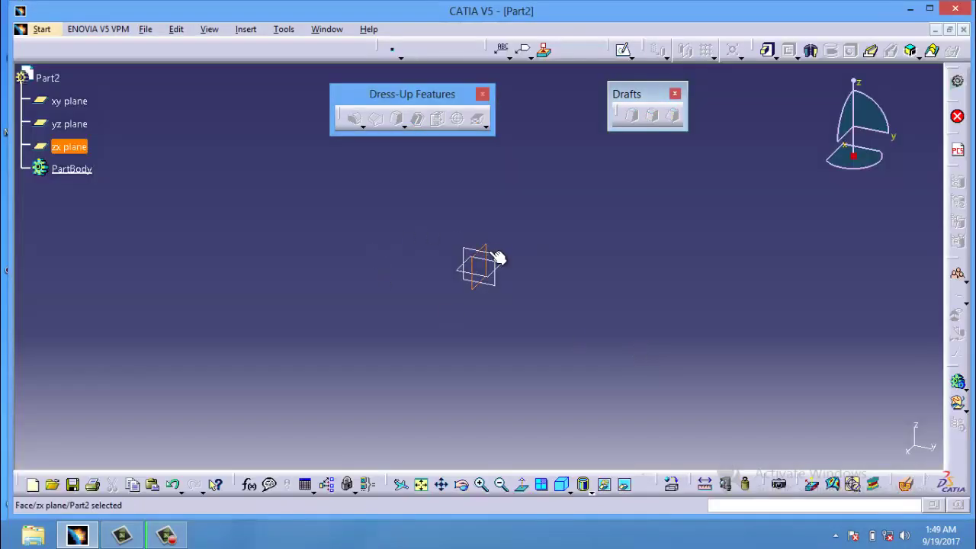
pyautogui.click(621, 51)
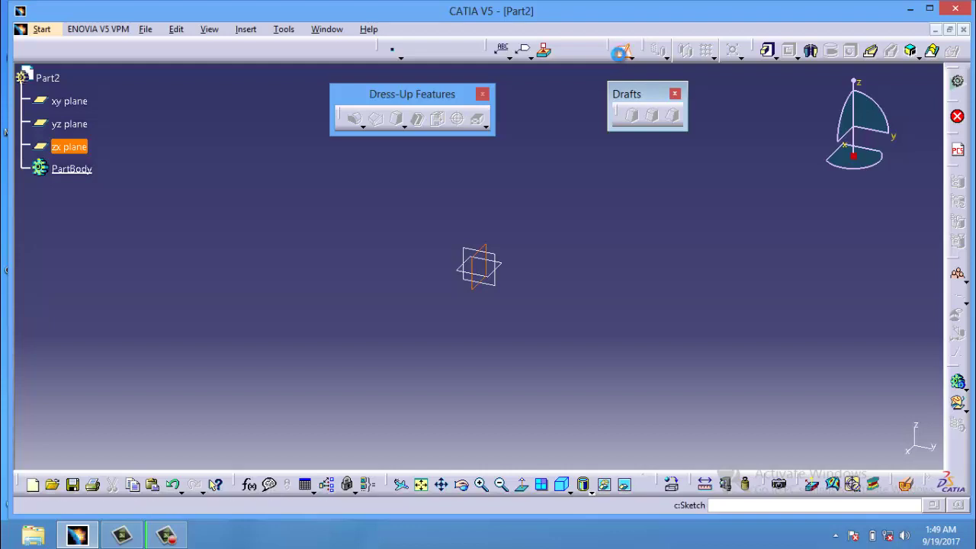
pyautogui.click(852, 57)
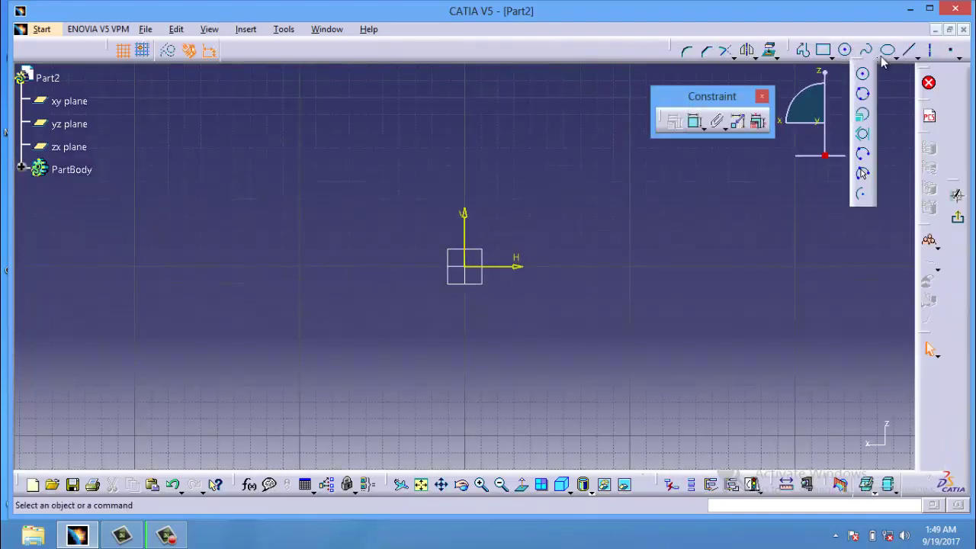
pyautogui.click(863, 73)
pyautogui.click(464, 266)
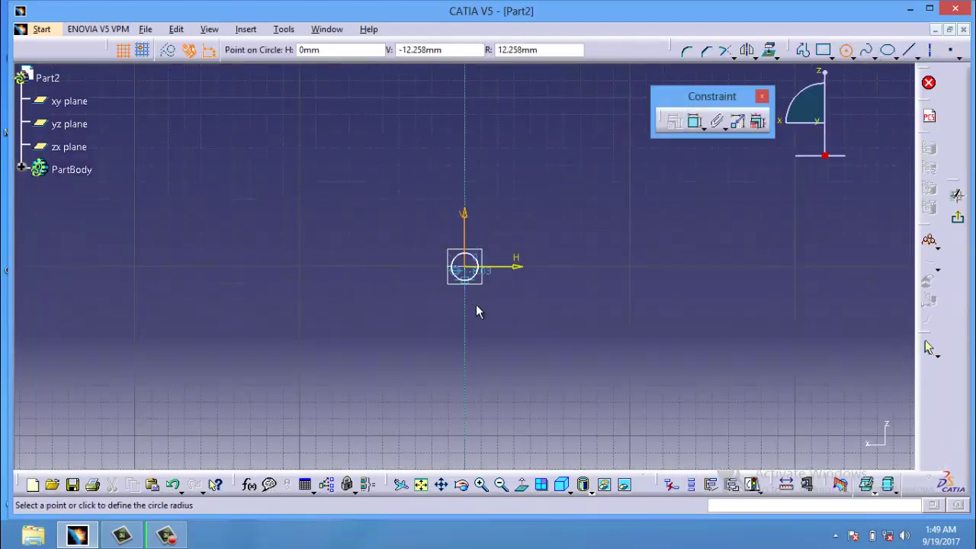
pyautogui.click(488, 332)
pyautogui.click(958, 217)
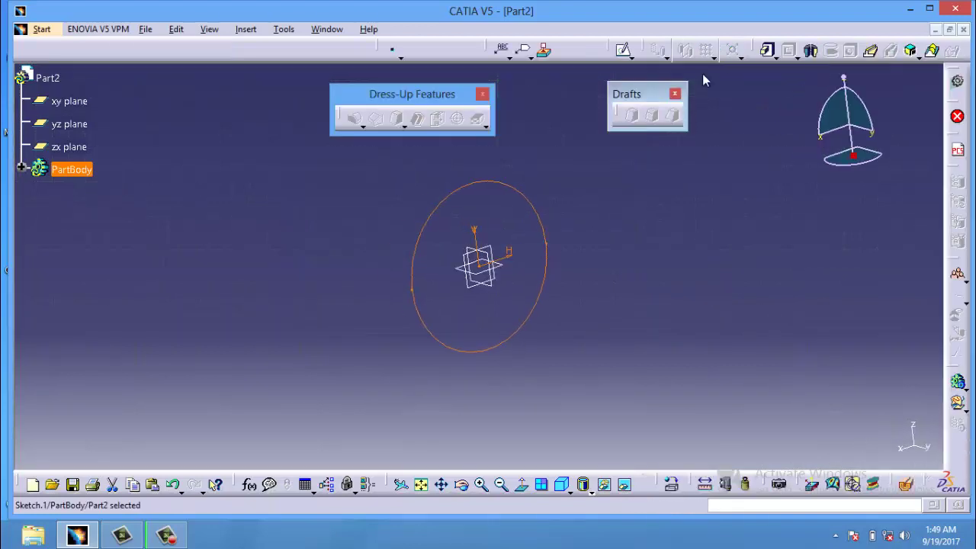
pyautogui.click(768, 51)
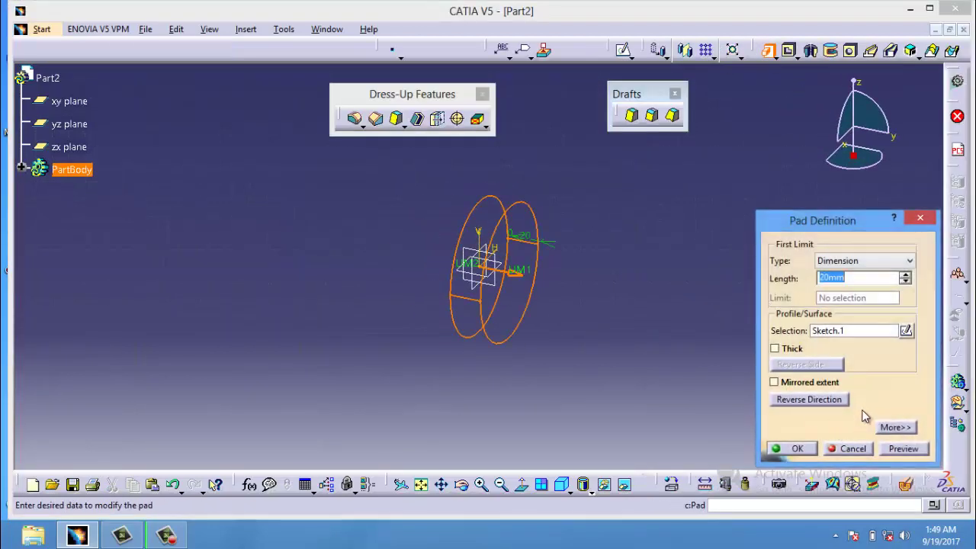
pyautogui.write('66')
pyautogui.click(794, 448)
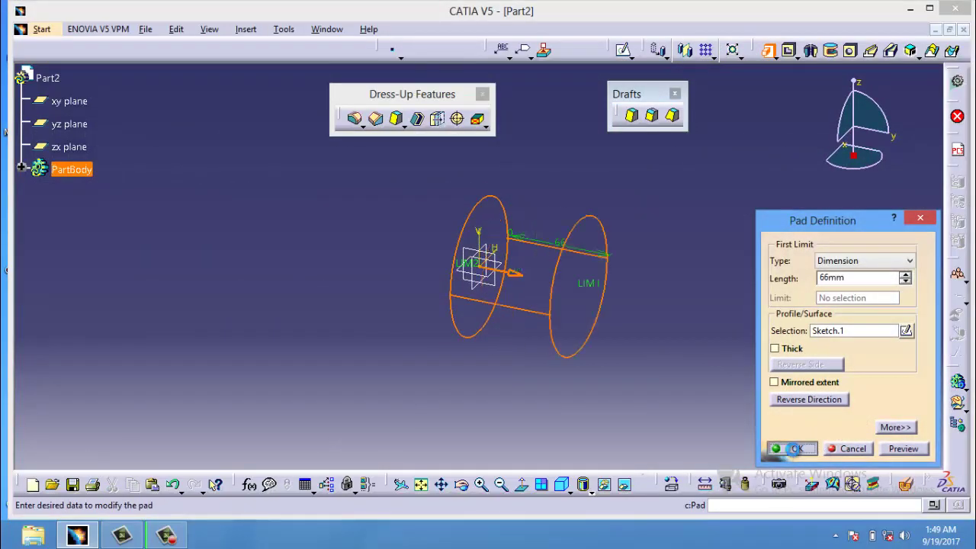
# - Sketch a smaller circle touching the top of the first on zx, and pad it 66 mm
pyautogui.click(547, 150)
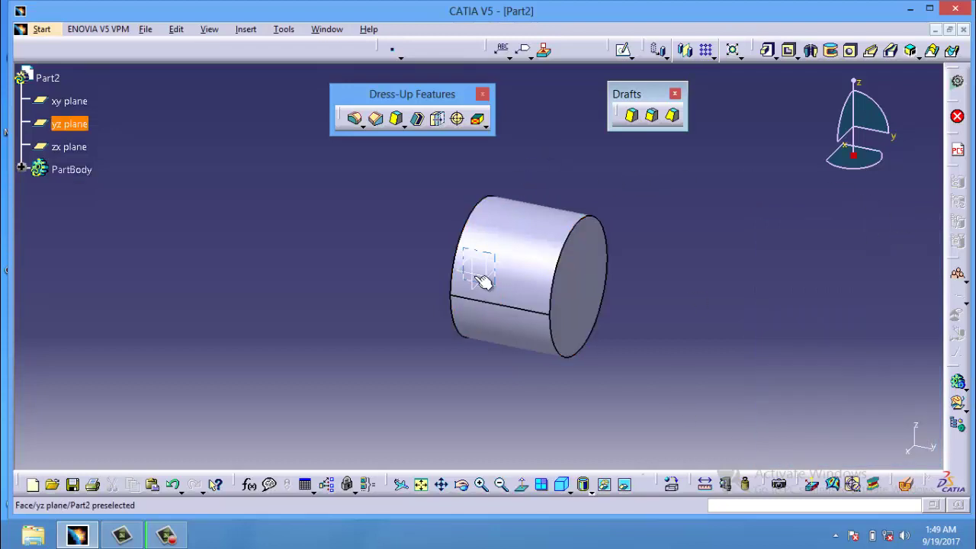
pyautogui.click(474, 255)
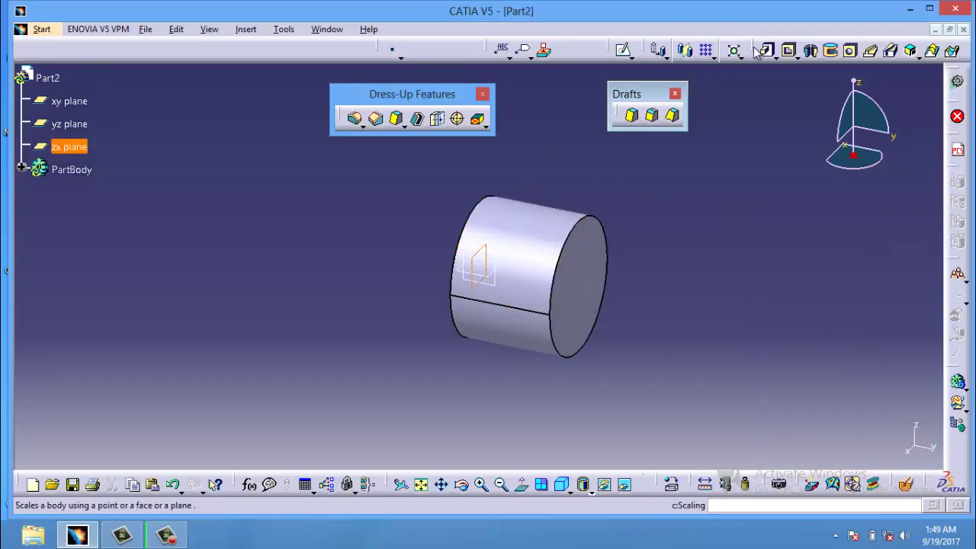
pyautogui.click(624, 51)
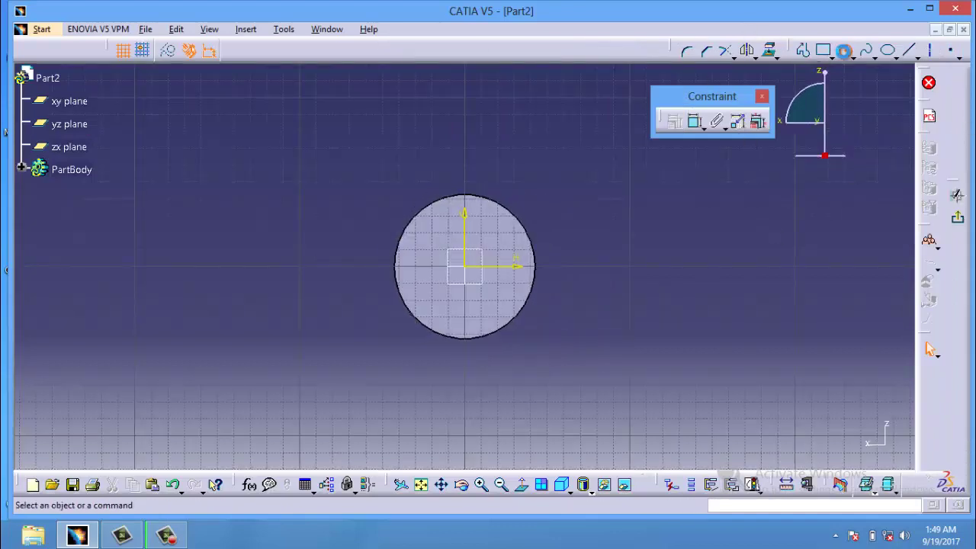
pyautogui.click(846, 50)
pyautogui.click(464, 166)
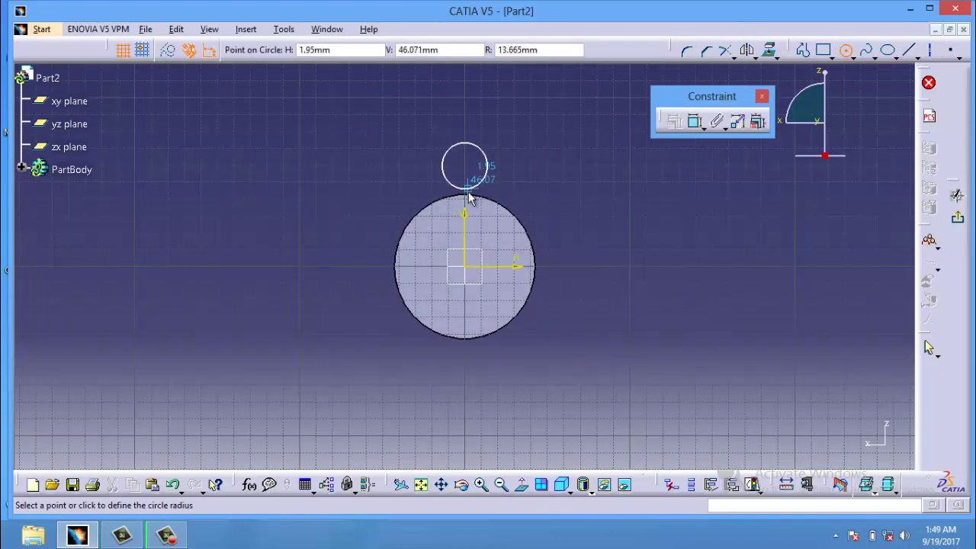
pyautogui.click(467, 195)
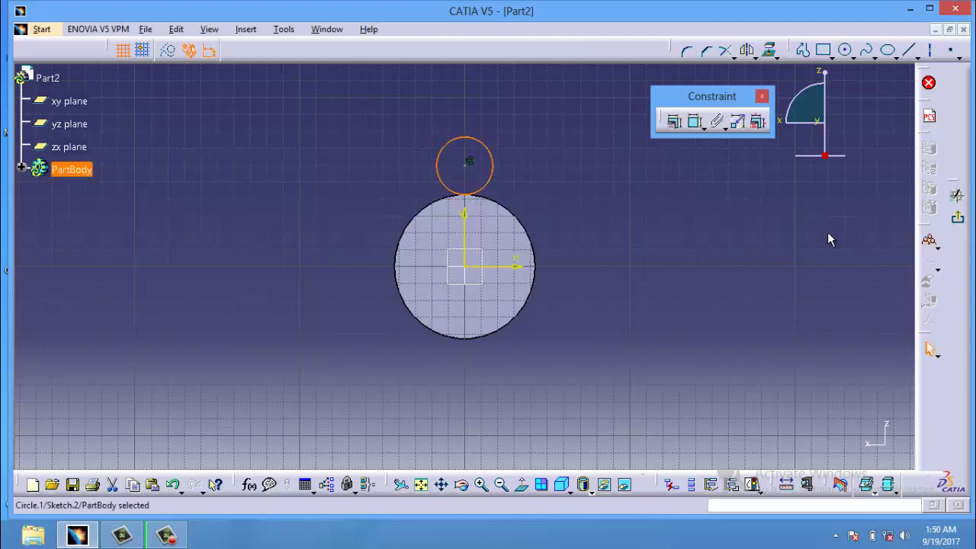
pyautogui.click(958, 218)
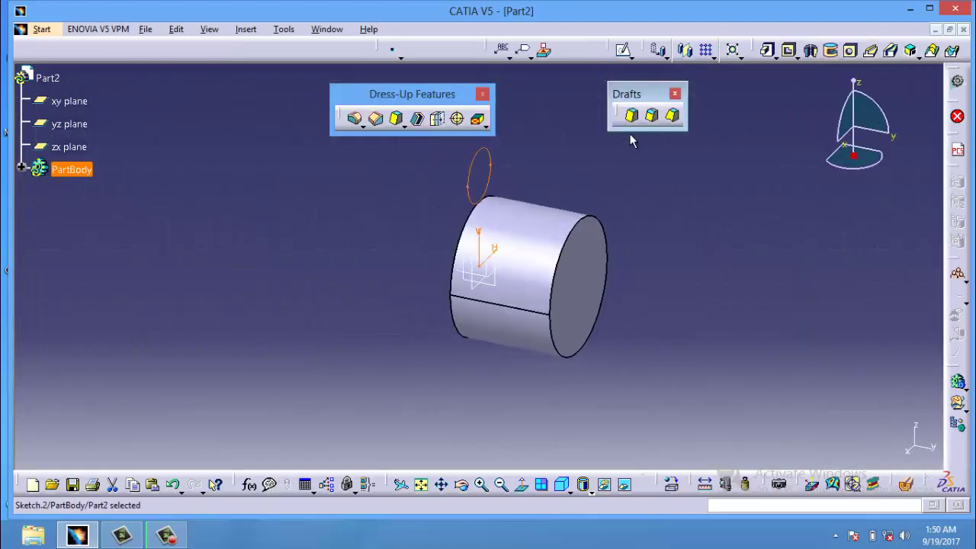
pyautogui.click(767, 49)
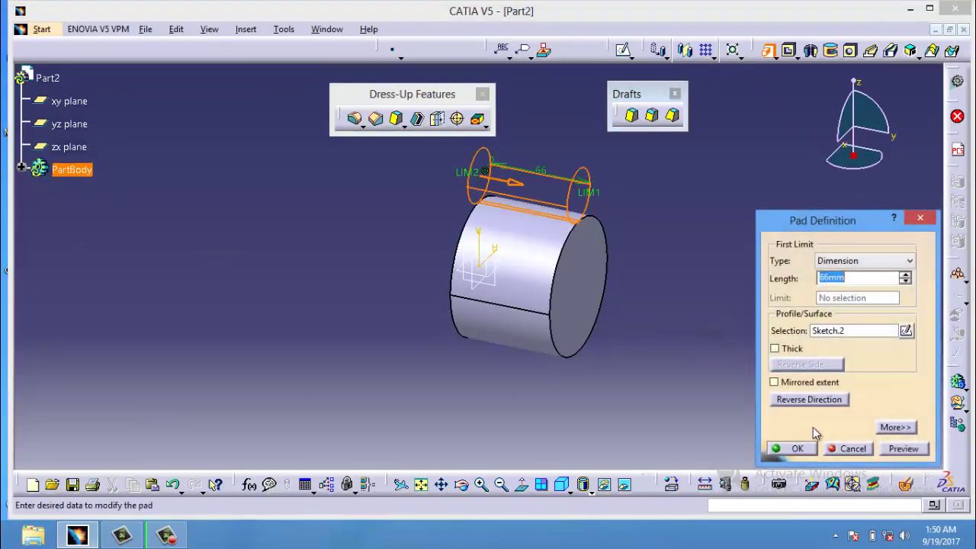
pyautogui.click(797, 449)
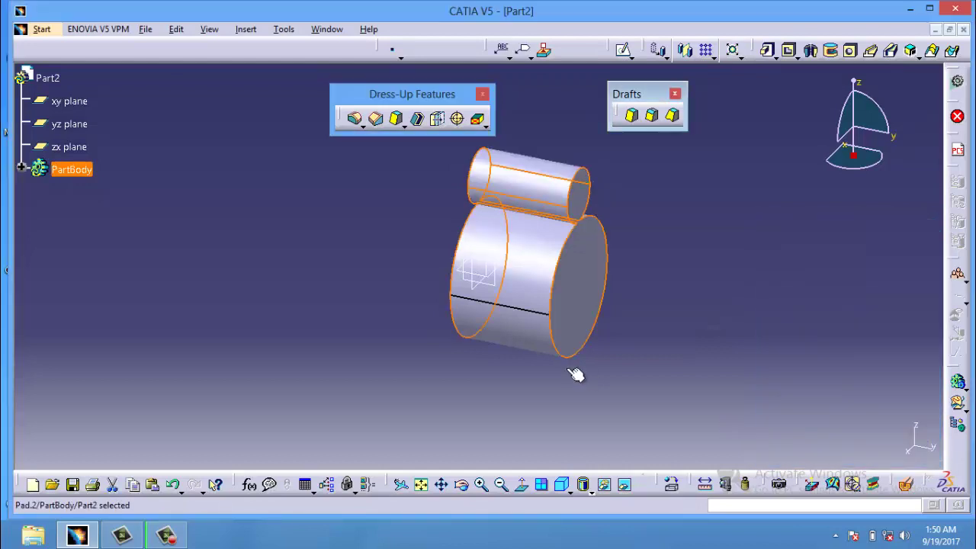
# - Apply a 5° reflect-line draft to the small cylinder face, with Pad.2\Face.2 as parting element
pyautogui.click(654, 116)
pyautogui.click(551, 207)
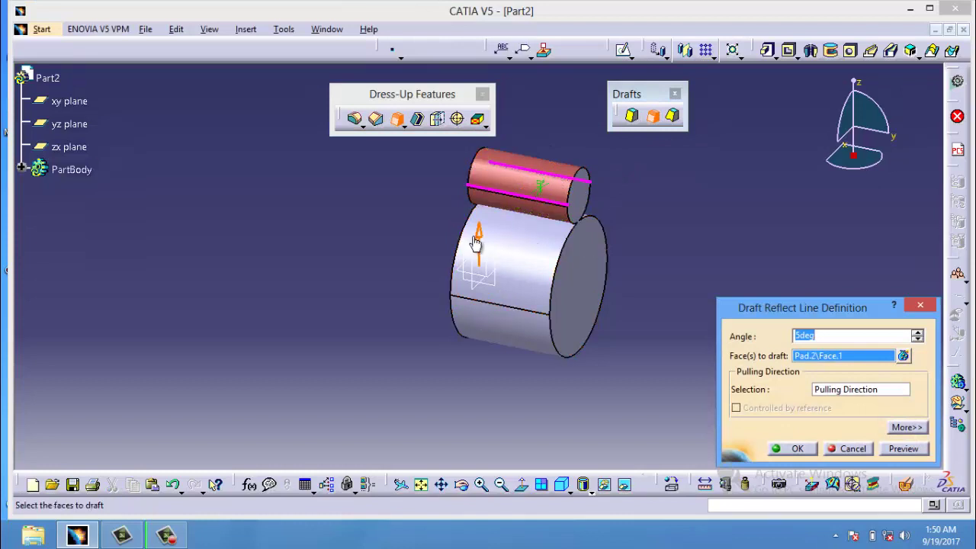
pyautogui.click(908, 428)
pyautogui.click(785, 349)
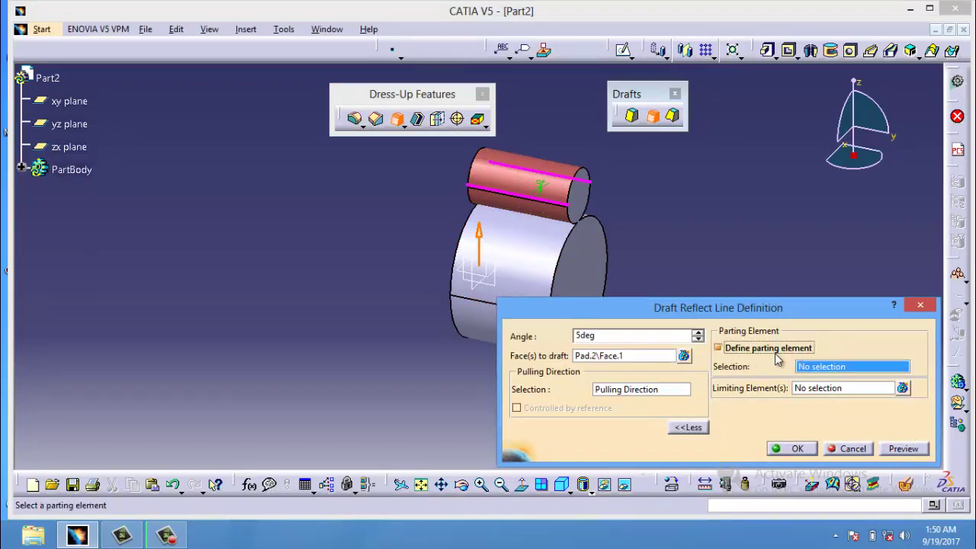
pyautogui.click(605, 269)
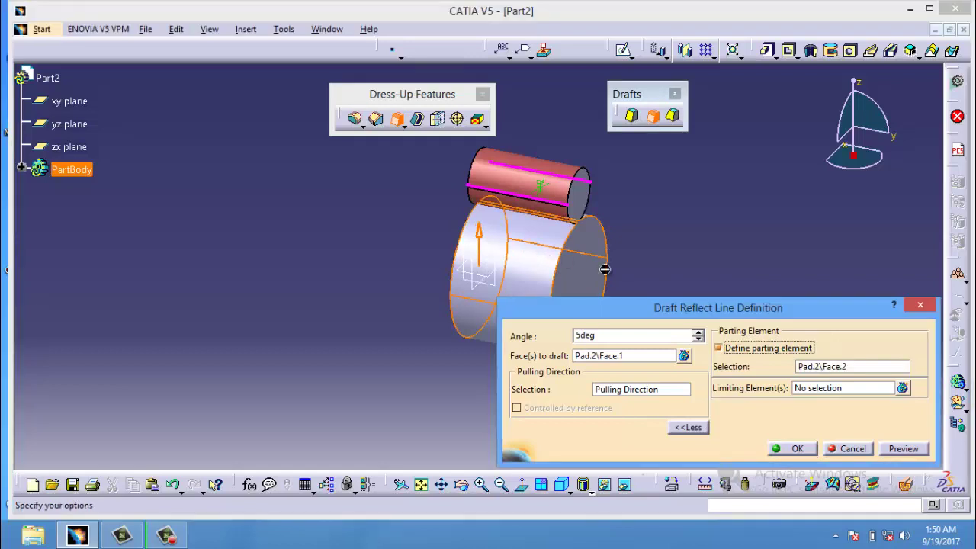
pyautogui.click(903, 449)
pyautogui.click(794, 449)
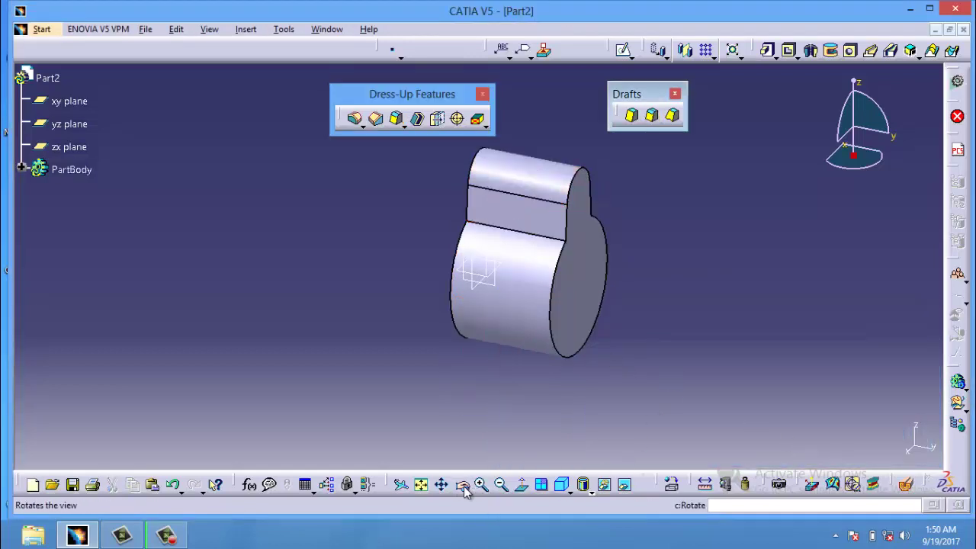
# - Shell the part 1 mm thick with the front face removed, then orbit to look inside
pyautogui.moveTo(542, 303); pyautogui.dragTo(628, 135, button='middle')
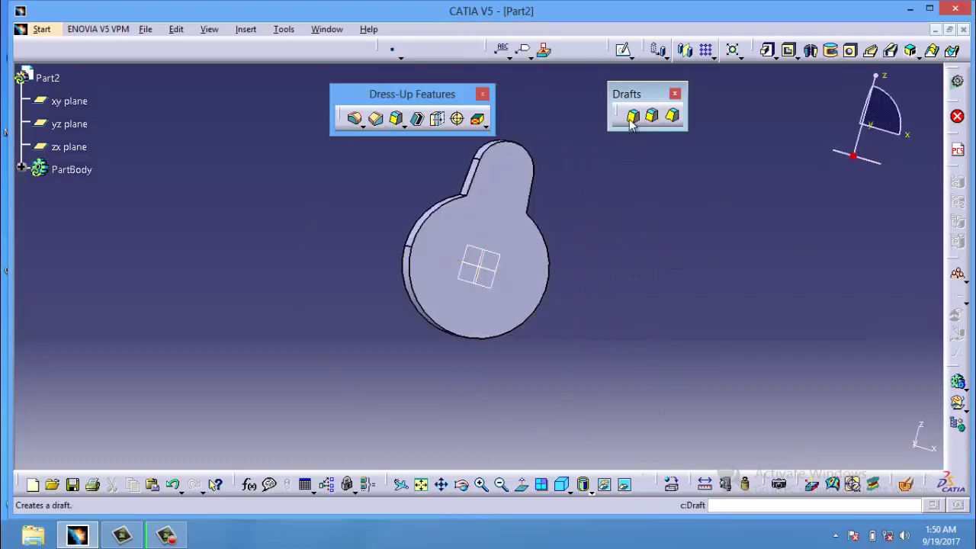
pyautogui.click(676, 94)
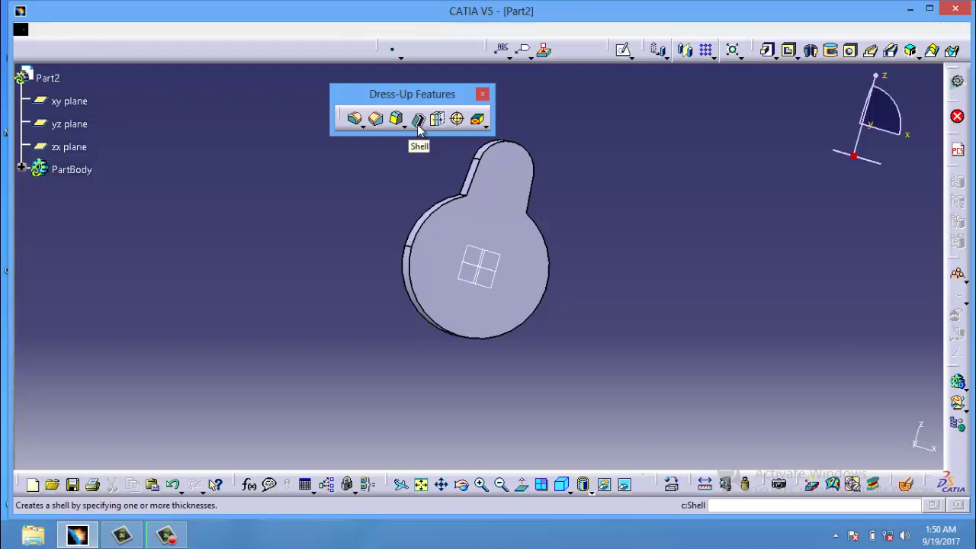
pyautogui.click(418, 120)
pyautogui.click(505, 229)
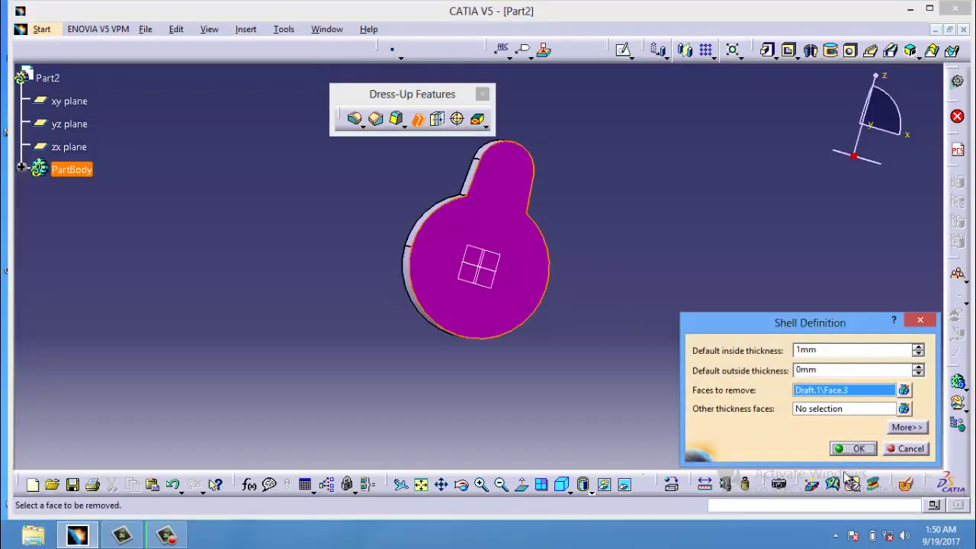
pyautogui.click(866, 450)
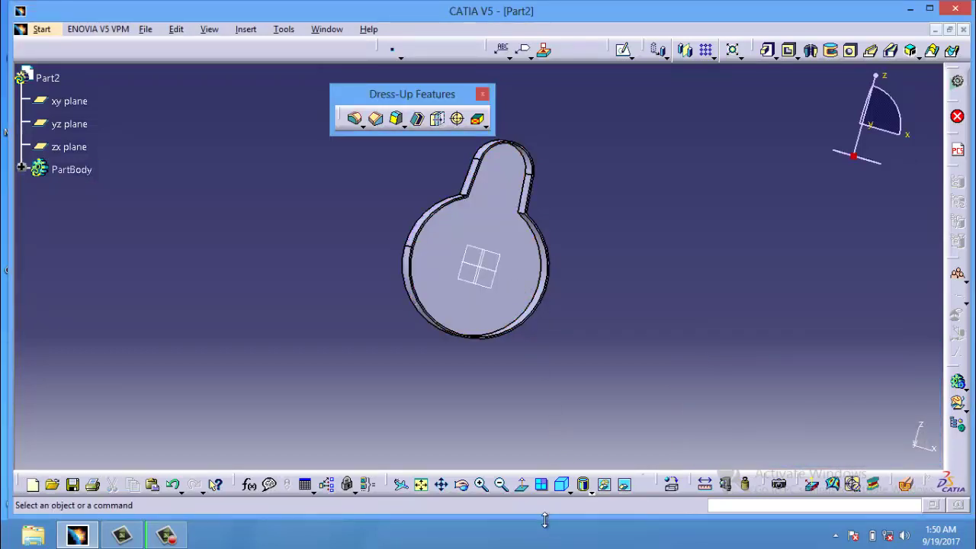
pyautogui.moveTo(572, 327); pyautogui.dragTo(527, 205, button='middle')
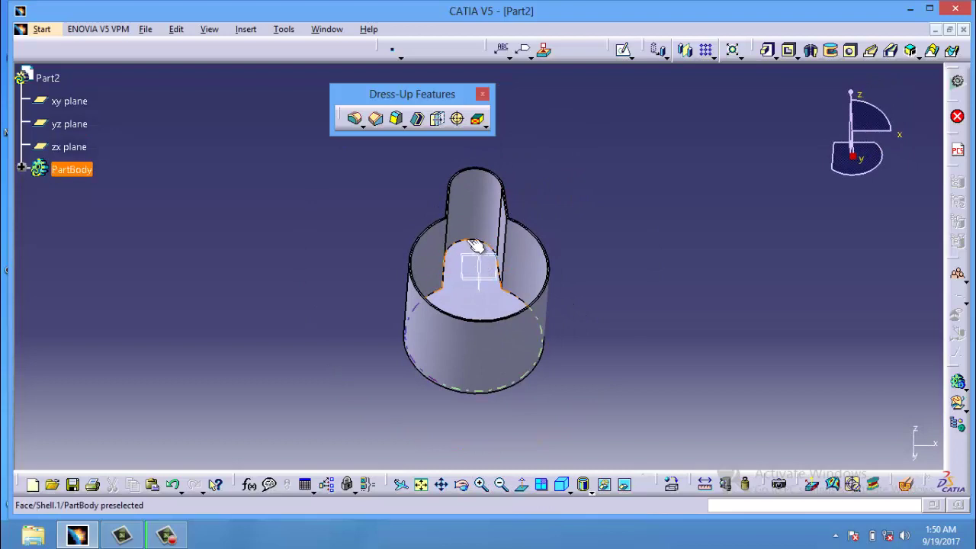
# - Add a 19 mm Thickness to the cup's inner floor face, then rotate to view its side
pyautogui.click(439, 120)
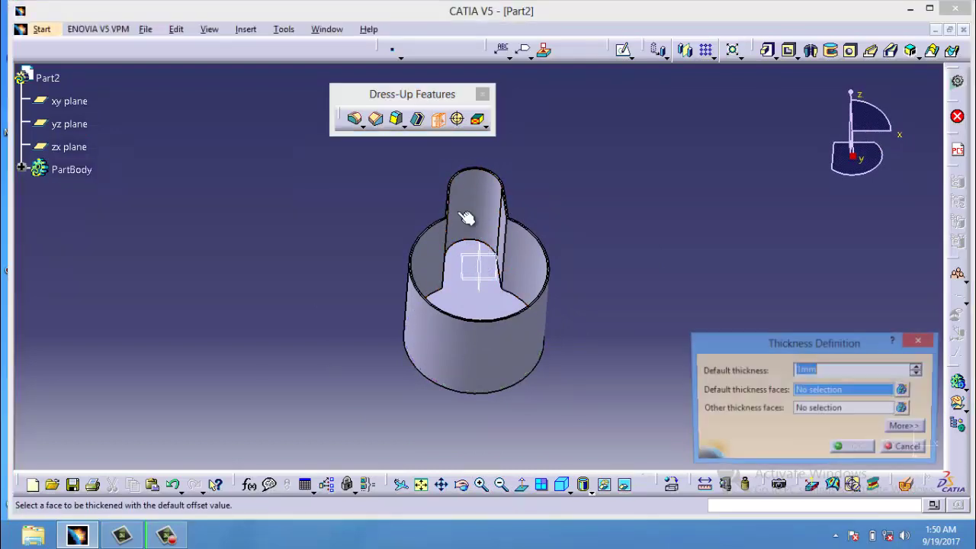
pyautogui.click(457, 281)
pyautogui.click(601, 301)
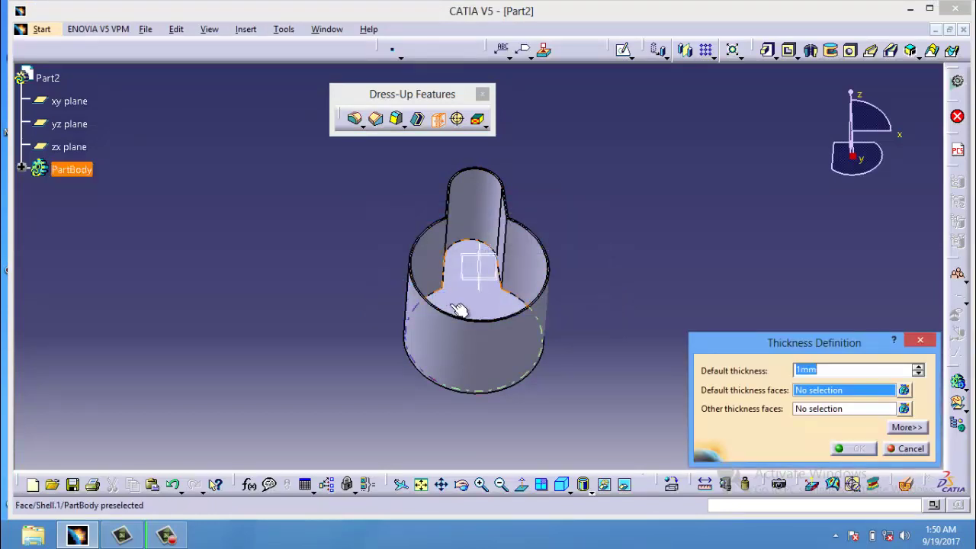
pyautogui.click(458, 309)
pyautogui.click(918, 367)
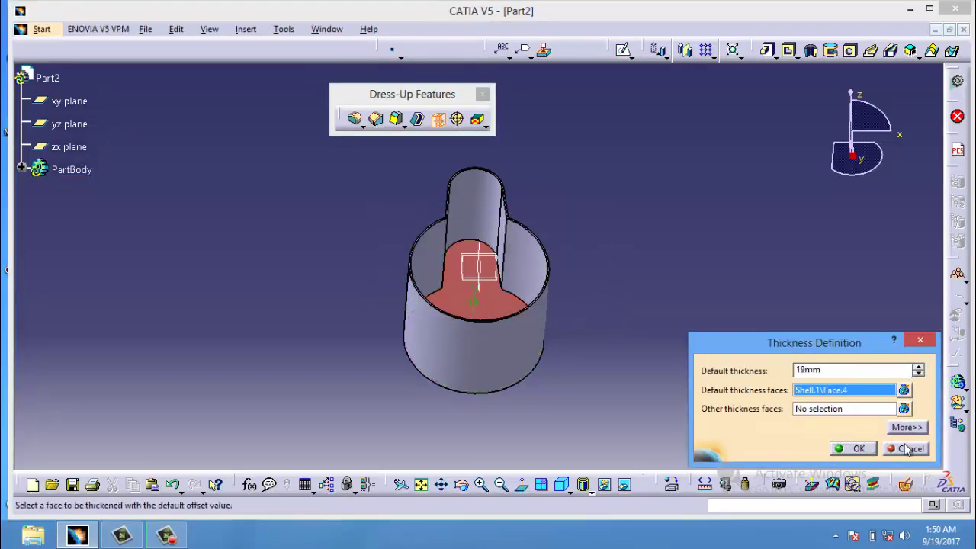
pyautogui.click(859, 447)
pyautogui.click(737, 319)
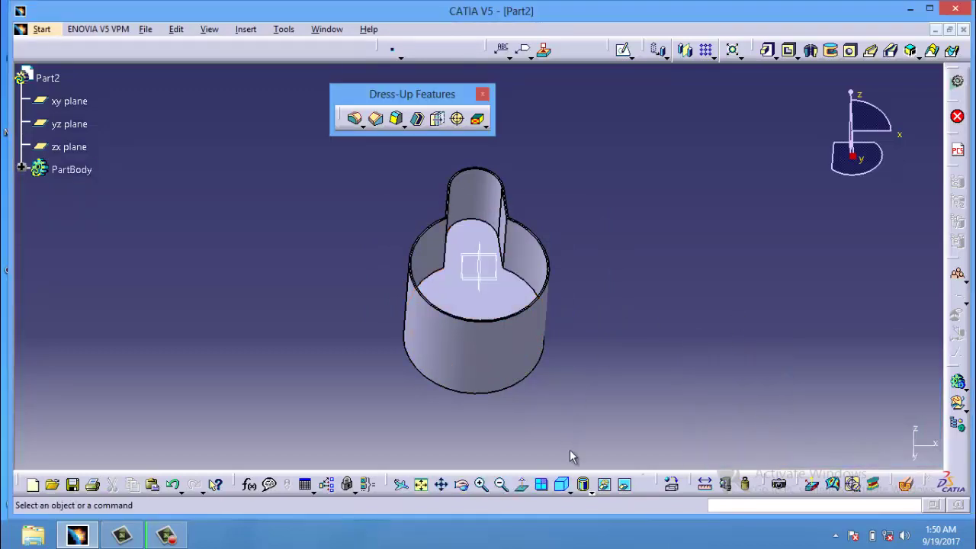
pyautogui.click(461, 485)
pyautogui.moveTo(526, 379); pyautogui.dragTo(643, 344)
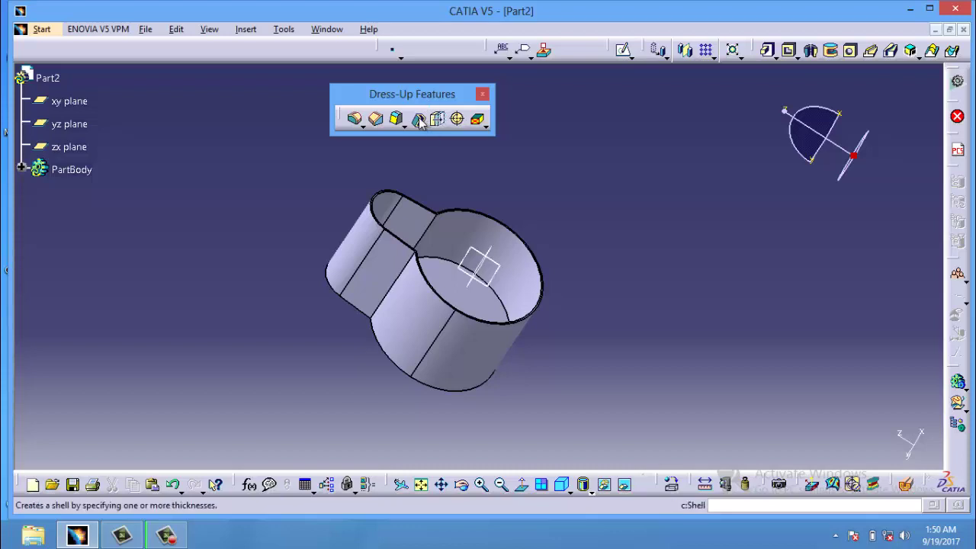
# - Try a Thread/Tap on the cup's outer face, cancel it, and bring up the Start workbench list
pyautogui.click(459, 120)
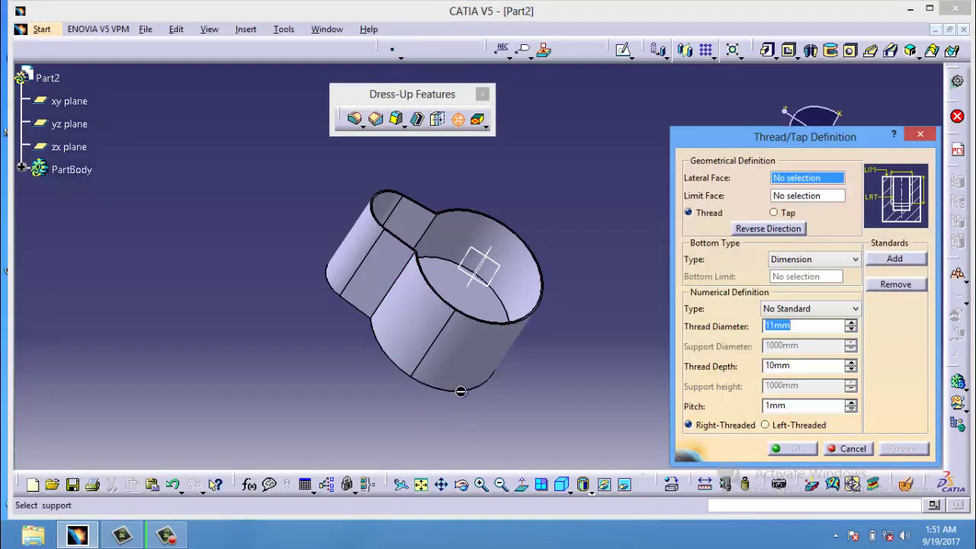
pyautogui.click(469, 391)
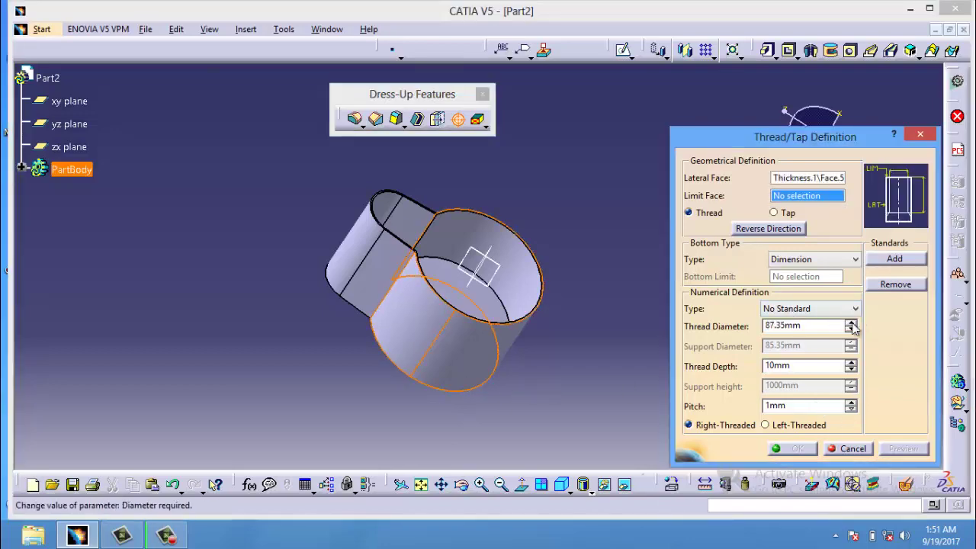
pyautogui.click(848, 449)
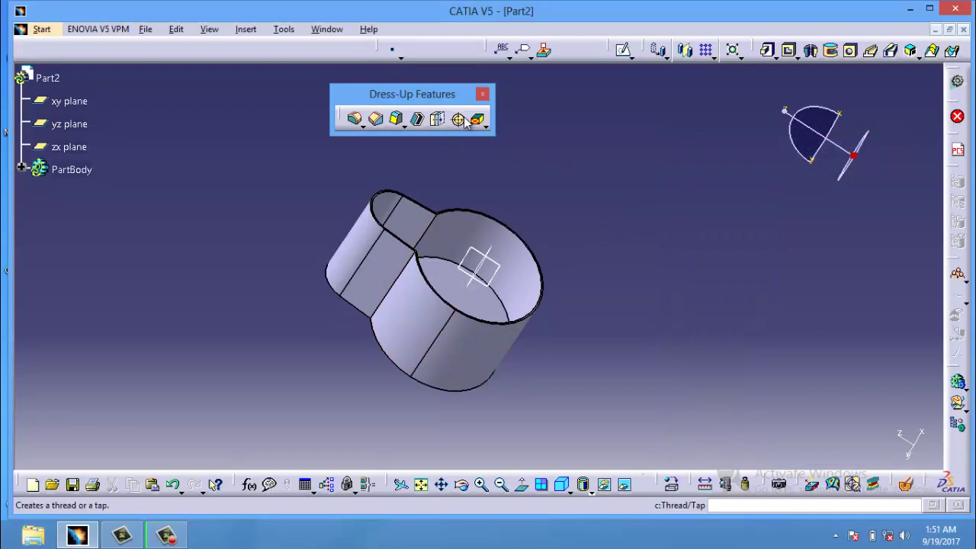
pyautogui.click(41, 29)
# - Create new Part Design part Part3 and select its zx plane
pyautogui.moveTo(70, 62)
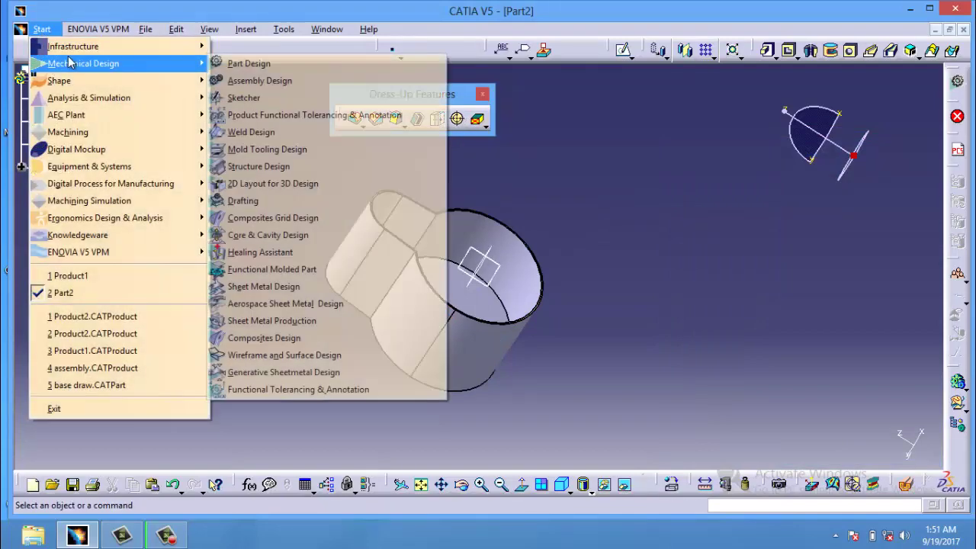
pyautogui.click(251, 63)
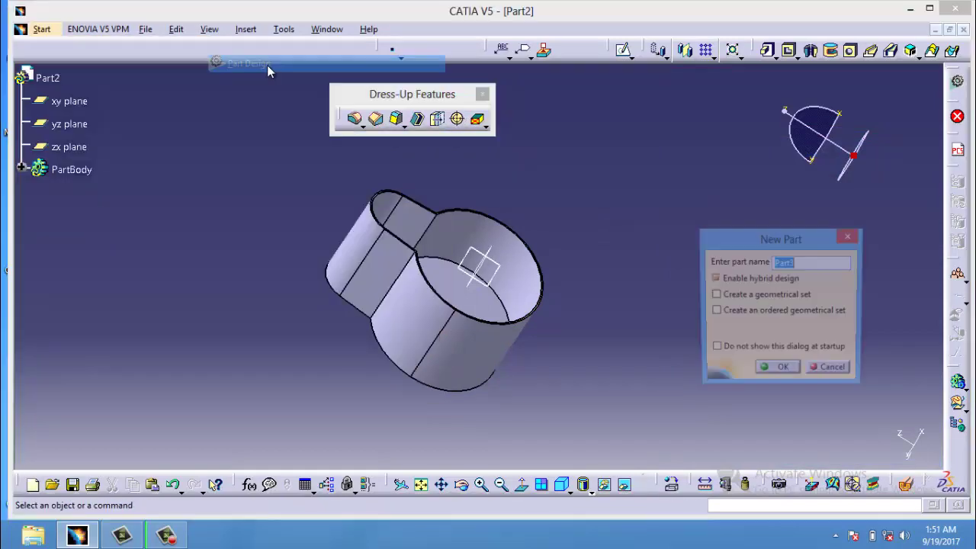
pyautogui.click(772, 372)
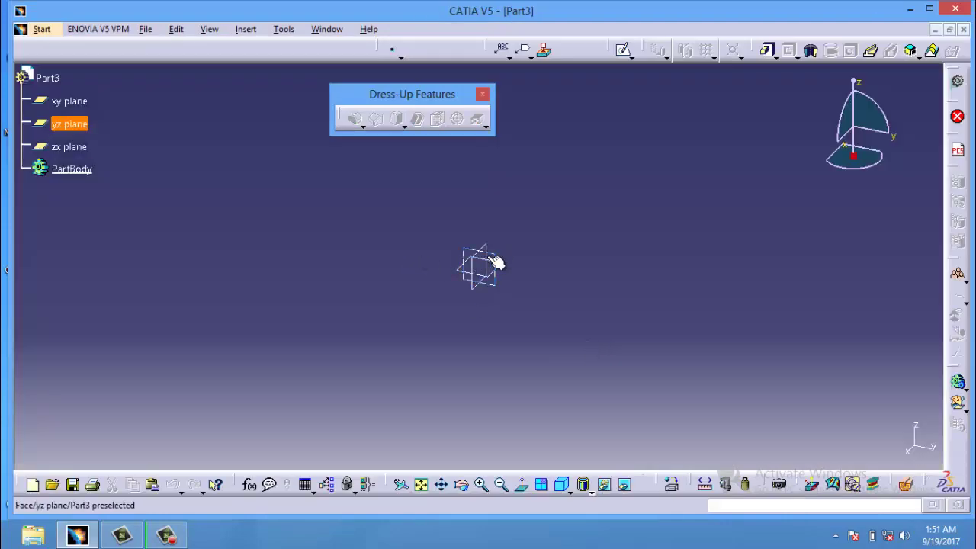
pyautogui.click(487, 250)
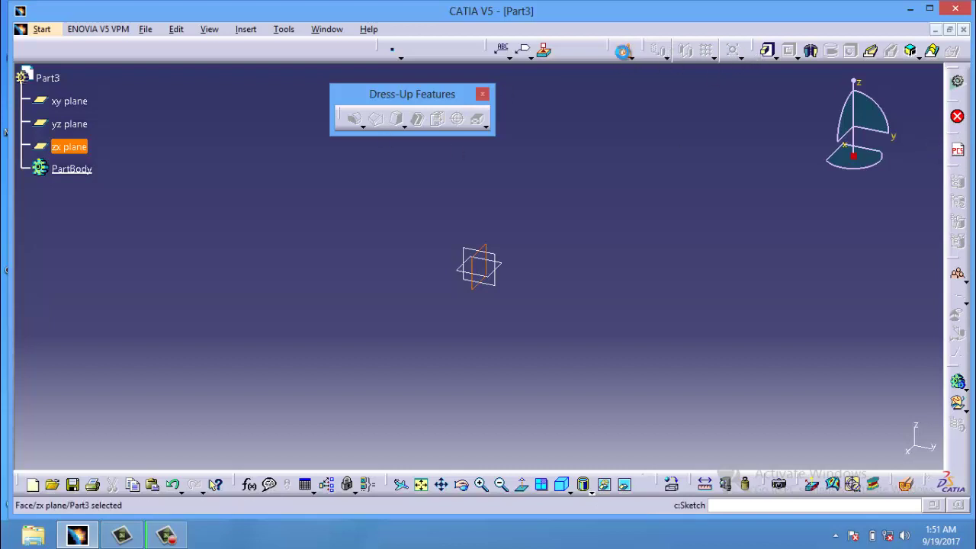
# - Sketch a circle at the origin on the zx plane and pad it about 99 mm into Pad.1
pyautogui.click(846, 50)
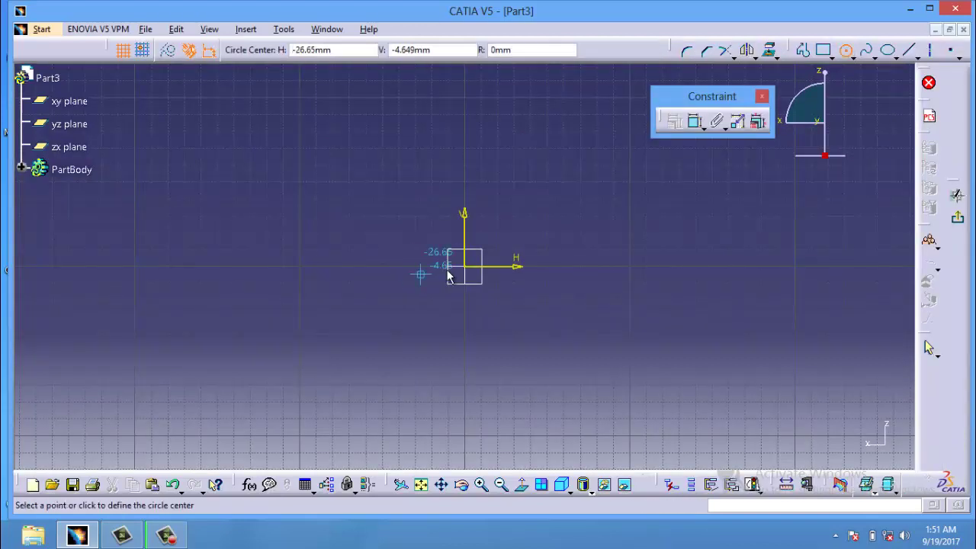
pyautogui.click(465, 267)
pyautogui.click(468, 285)
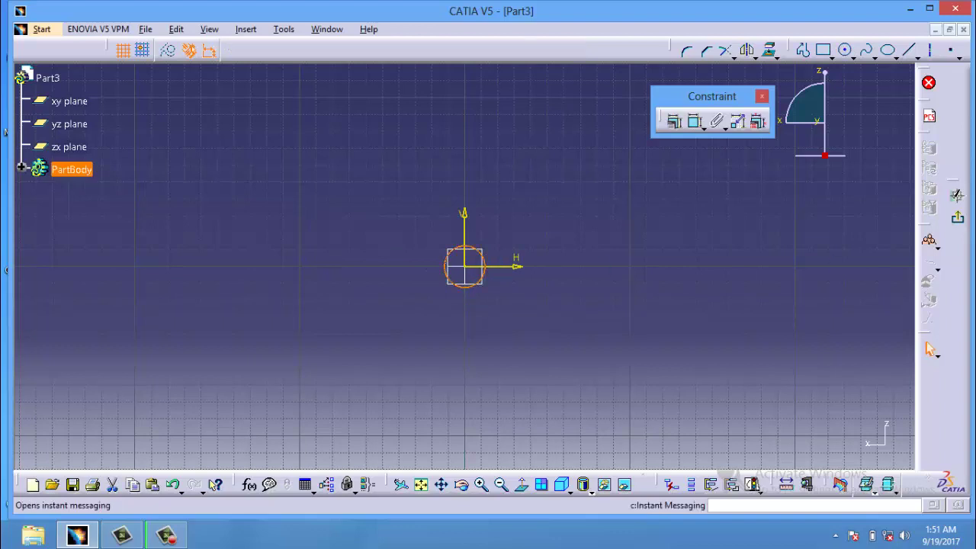
pyautogui.click(957, 217)
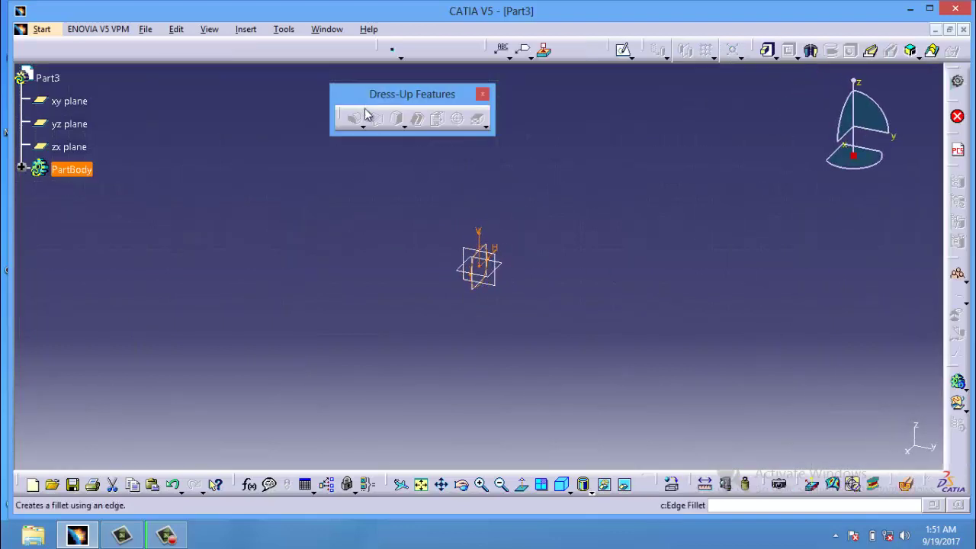
pyautogui.click(769, 51)
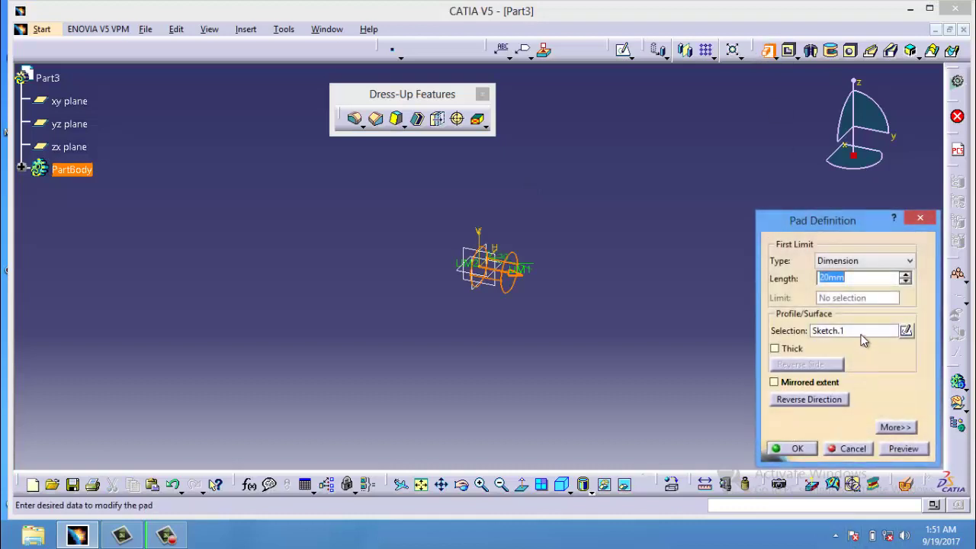
pyautogui.click(810, 449)
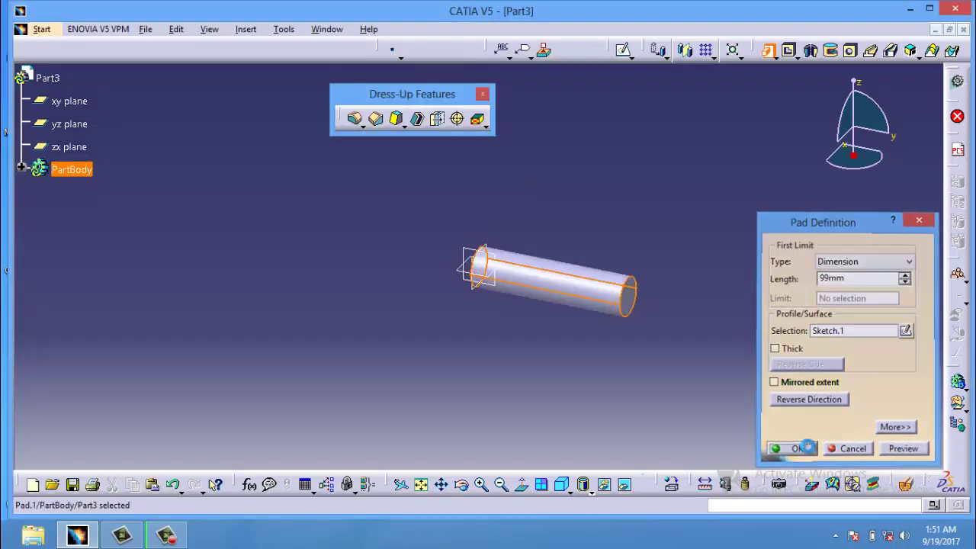
# - Thread the cylinder's side face from its end face: 24.572mm diameter, 27mm deep, 1mm pitch
pyautogui.click(457, 118)
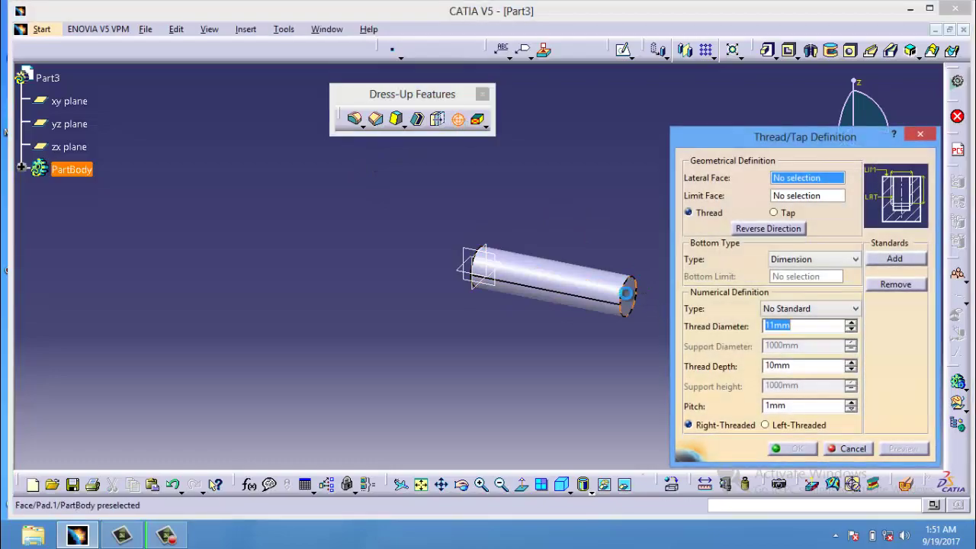
pyautogui.click(592, 280)
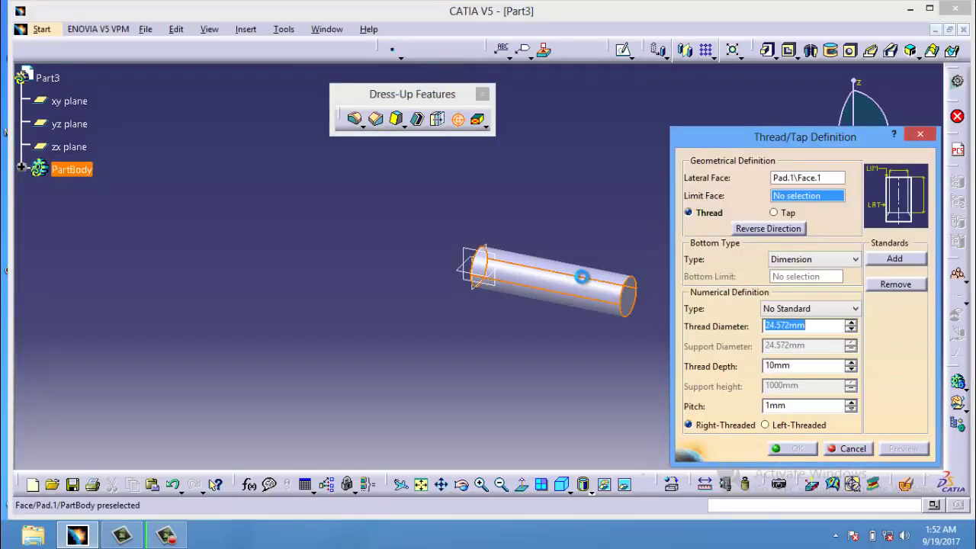
pyautogui.click(636, 307)
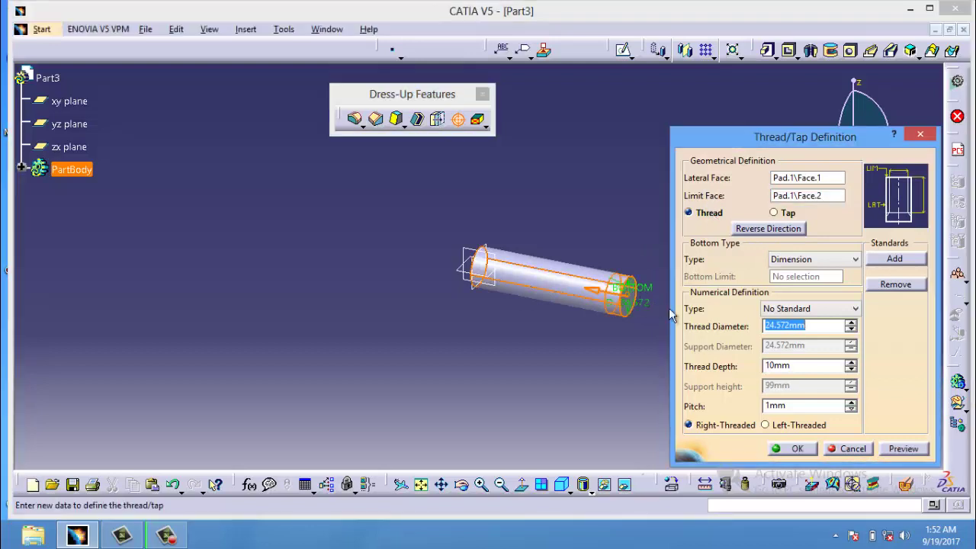
pyautogui.click(850, 363)
pyautogui.click(847, 363)
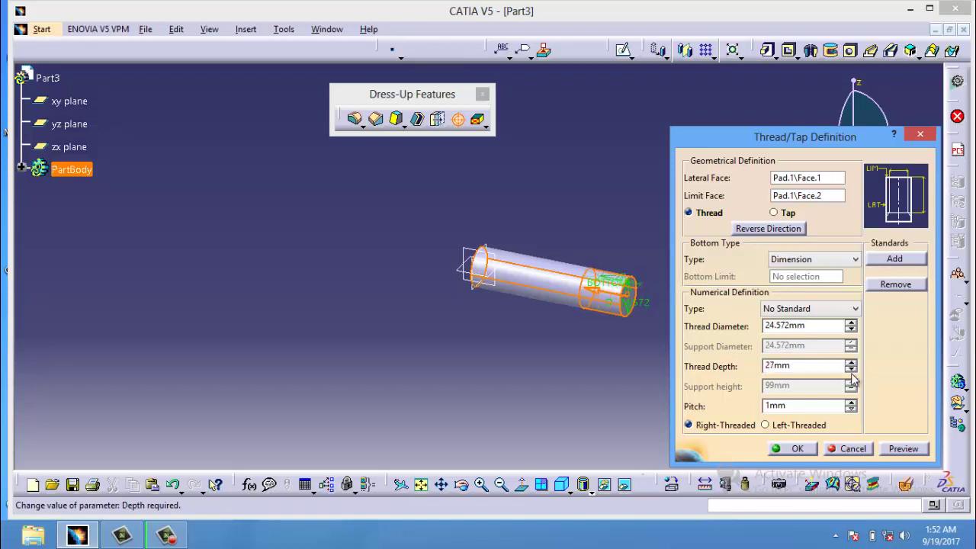
pyautogui.click(897, 450)
pyautogui.click(797, 449)
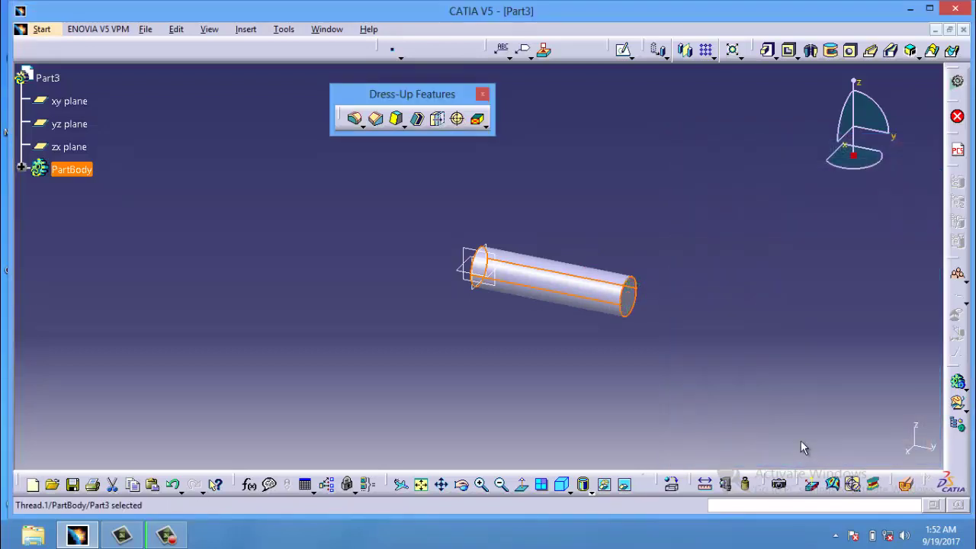
# - Run Tap-Thread Analysis to confirm the part holds one 24.572x27x1 thread
pyautogui.click(854, 485)
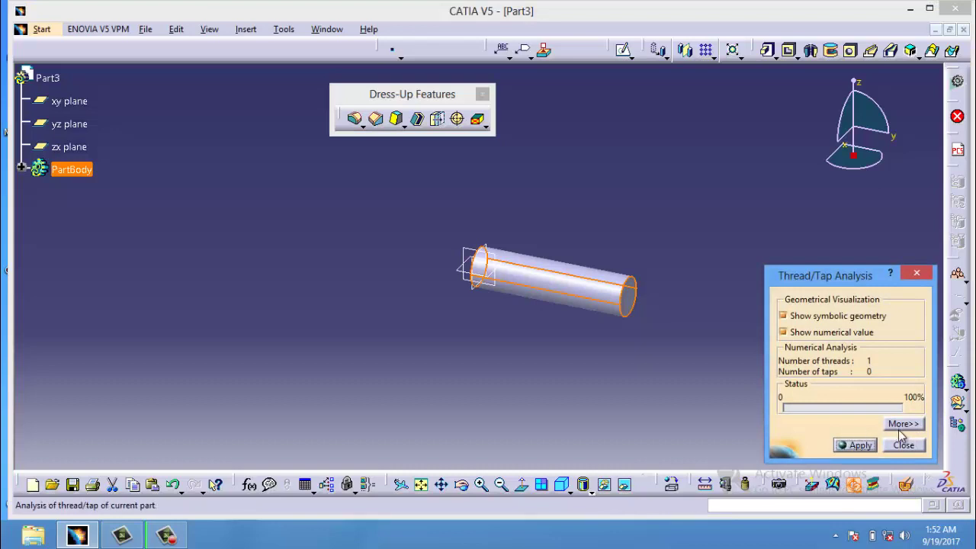
pyautogui.click(857, 445)
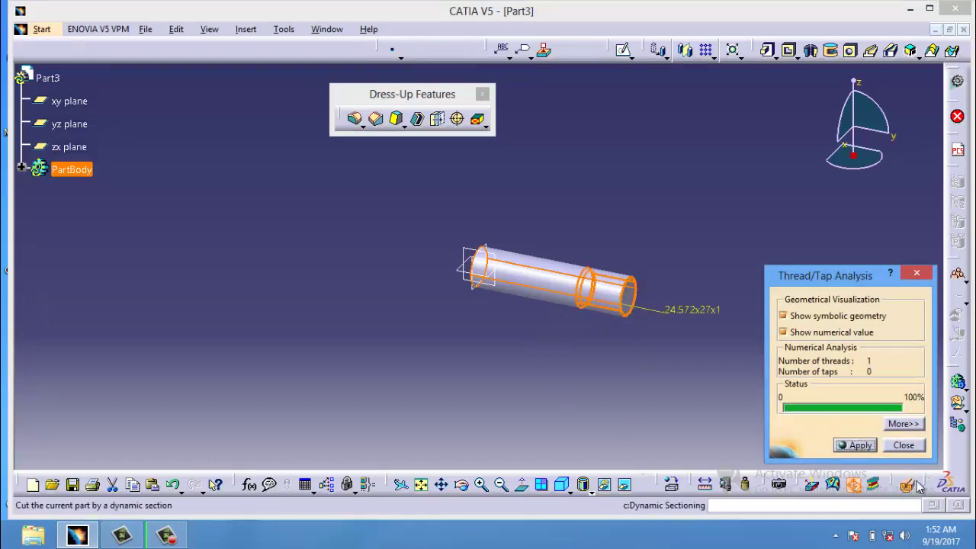
pyautogui.click(857, 444)
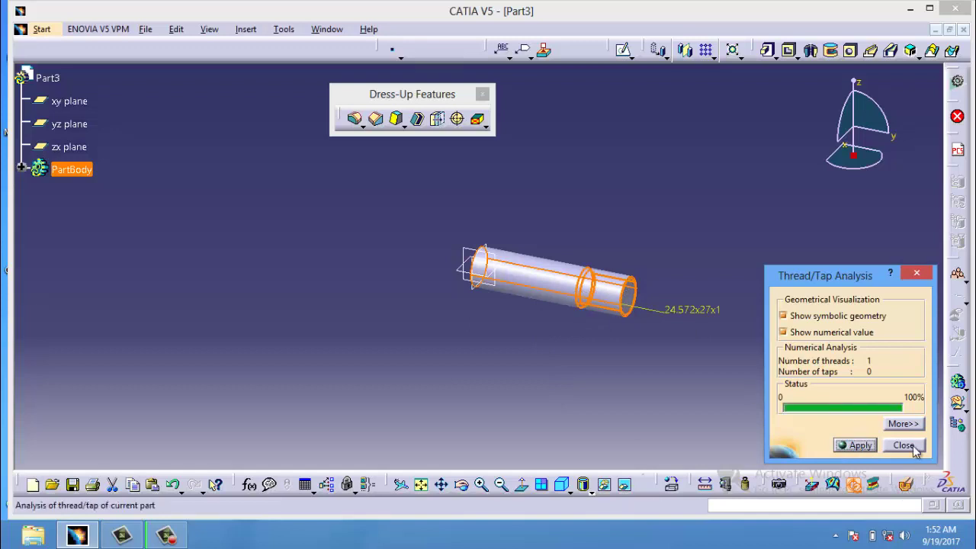
pyautogui.click(904, 445)
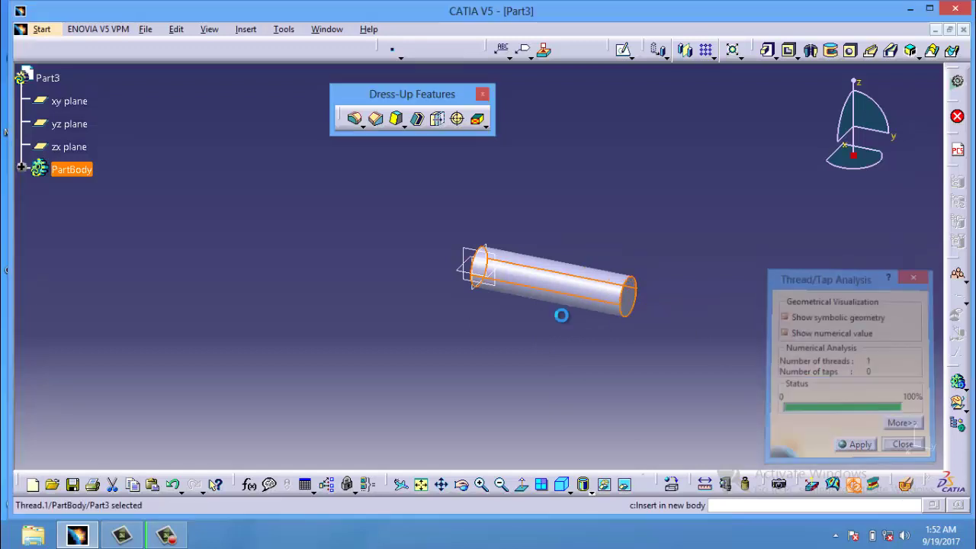
# - Tear off the Remove Face / Replace Face tools as a floating toolbar
pyautogui.click(485, 126)
pyautogui.moveTo(492, 137); pyautogui.dragTo(587, 150)
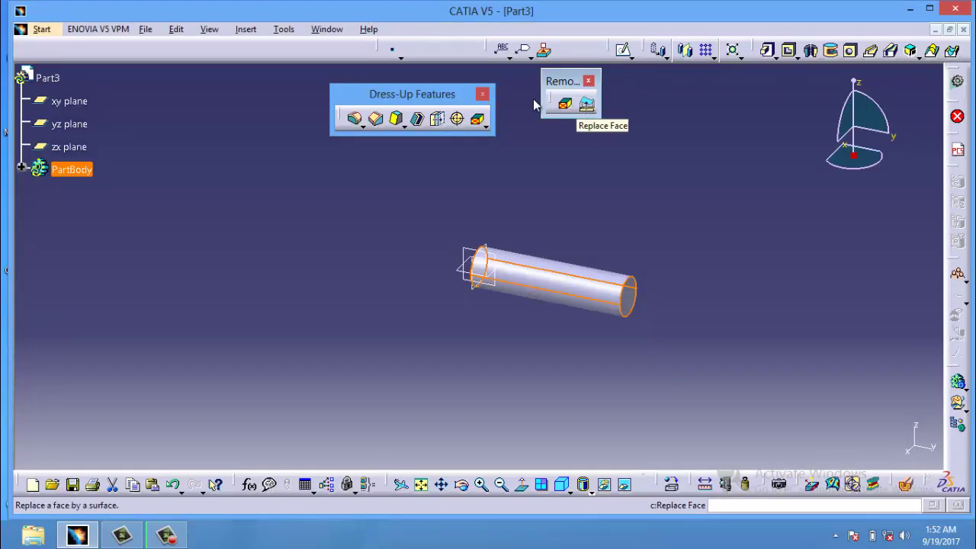
pyautogui.click(40, 29)
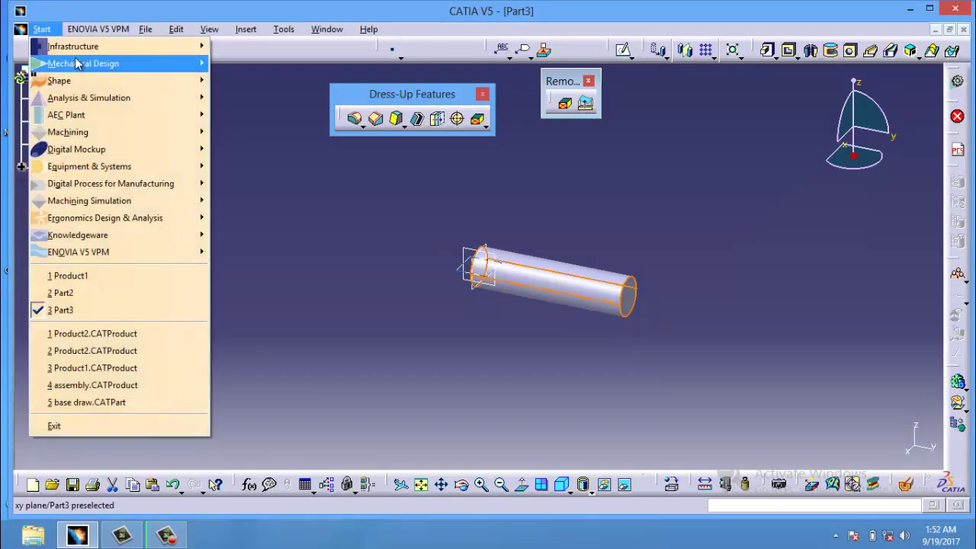
# - Create a new Part Design part named Part4
pyautogui.moveTo(76, 64)
pyautogui.click(248, 63)
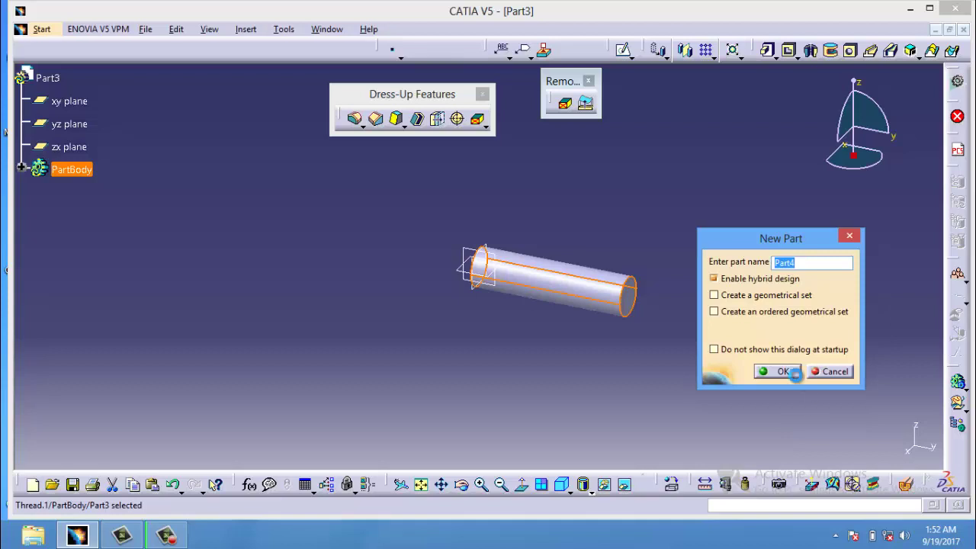
pyautogui.click(793, 372)
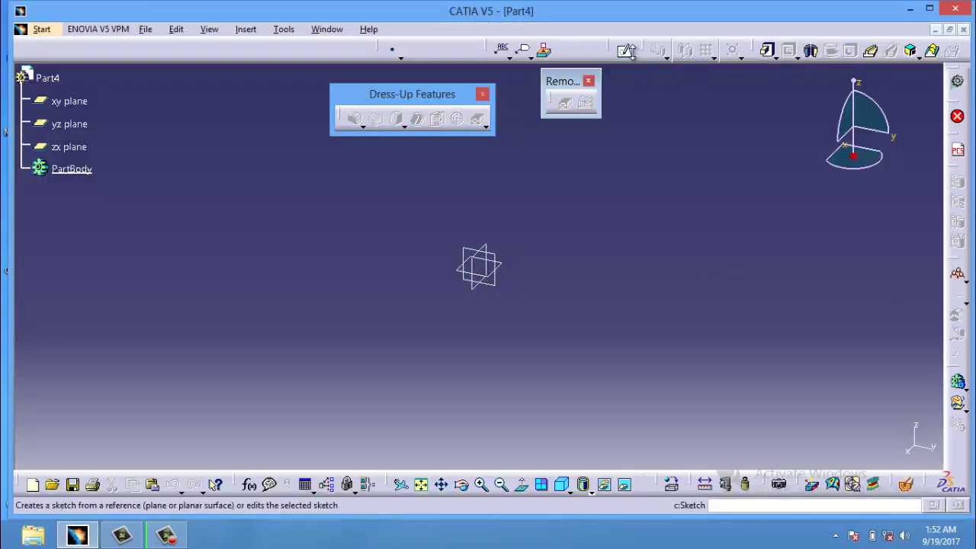
# - Sketch a large plate rectangle with two smaller rectangles inside it on the yz plane
pyautogui.click(624, 50)
pyautogui.click(496, 255)
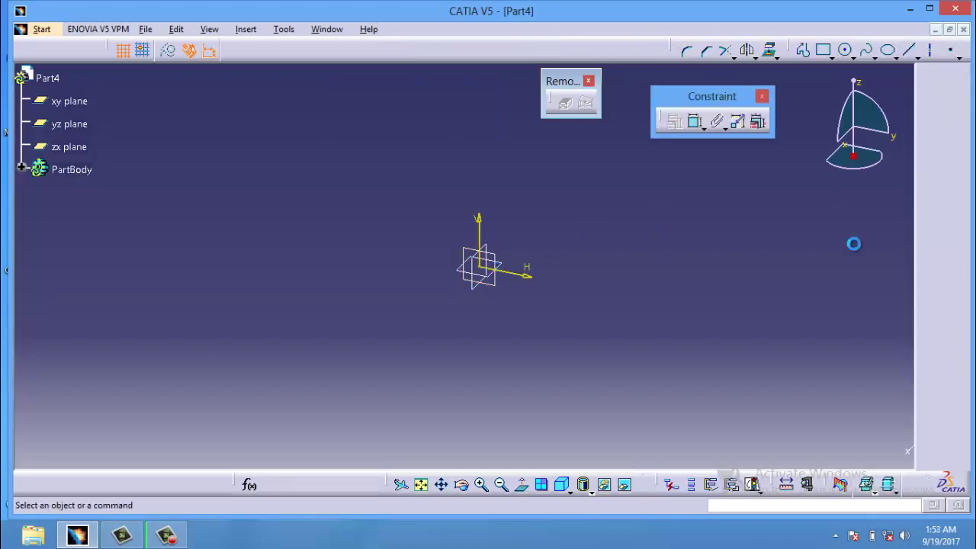
pyautogui.click(823, 50)
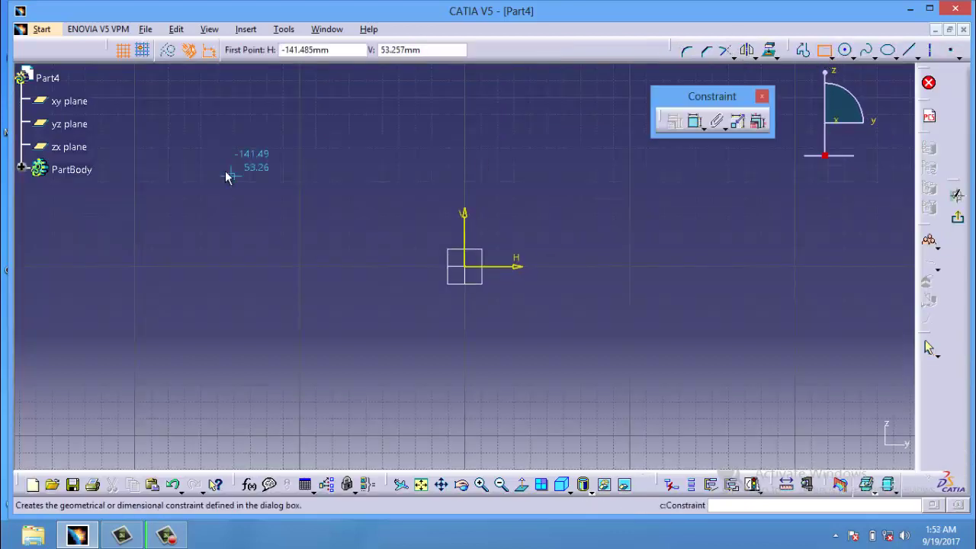
pyautogui.click(225, 173)
pyautogui.click(746, 410)
pyautogui.click(823, 50)
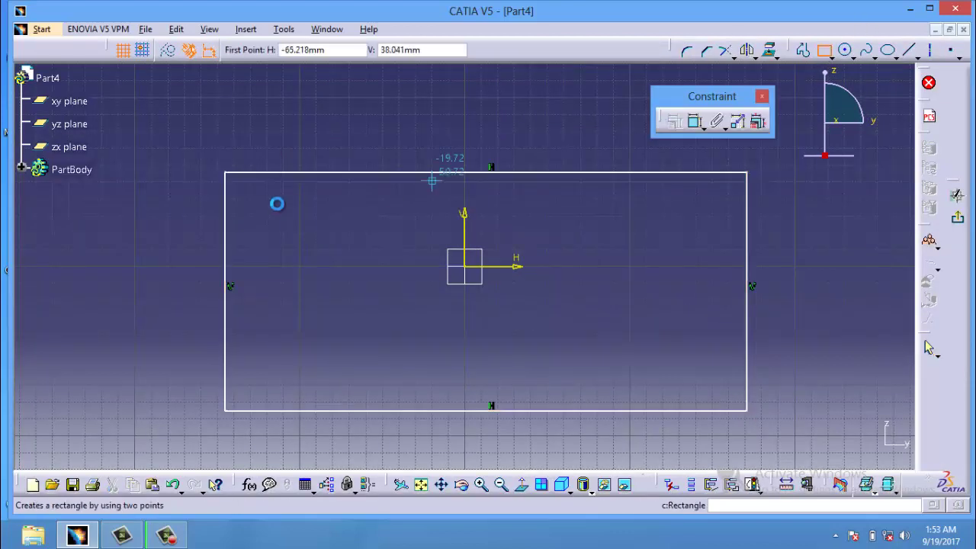
pyautogui.click(284, 207)
pyautogui.click(360, 273)
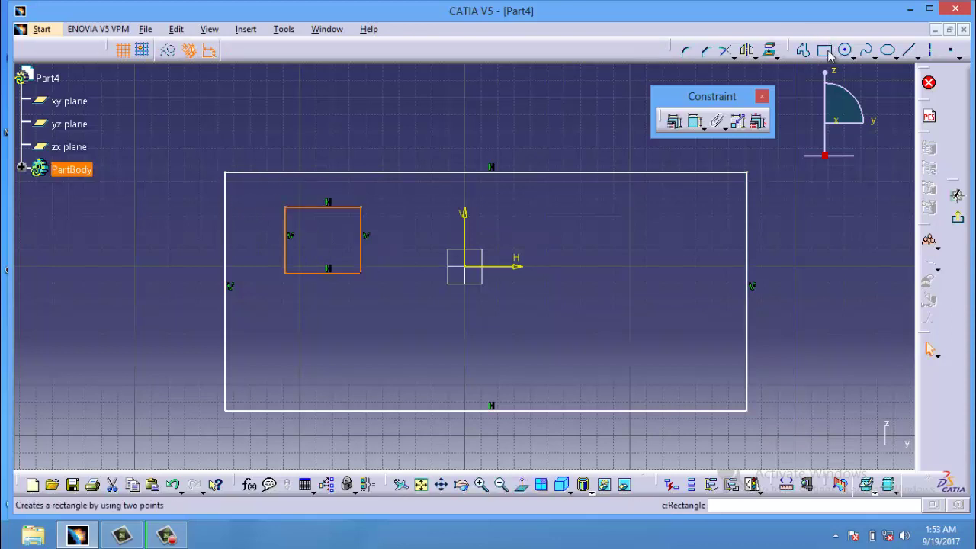
pyautogui.click(823, 49)
pyautogui.click(566, 247)
pyautogui.click(694, 346)
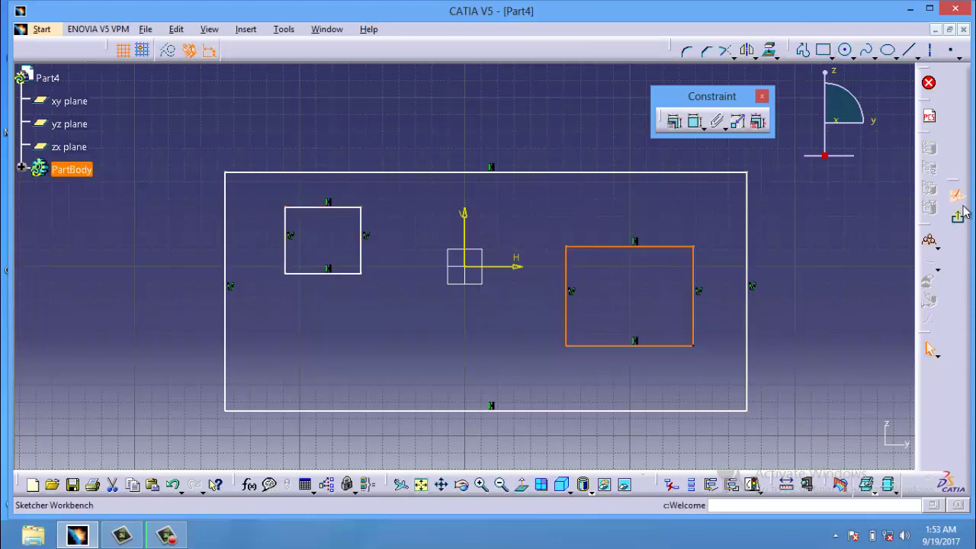
pyautogui.click(770, 49)
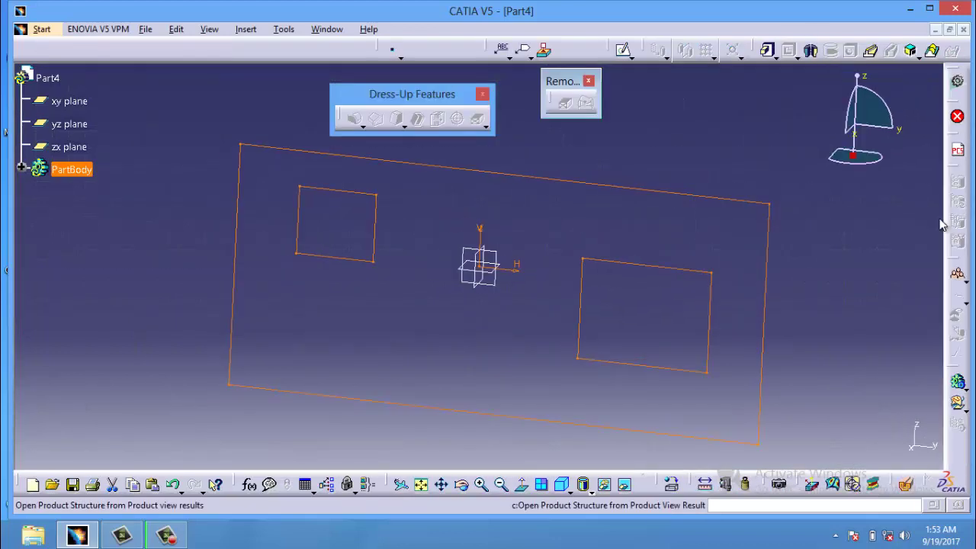
# - Multi-Pad the sketch regions to 33mm, 55mm and 22mm
pyautogui.click(777, 57)
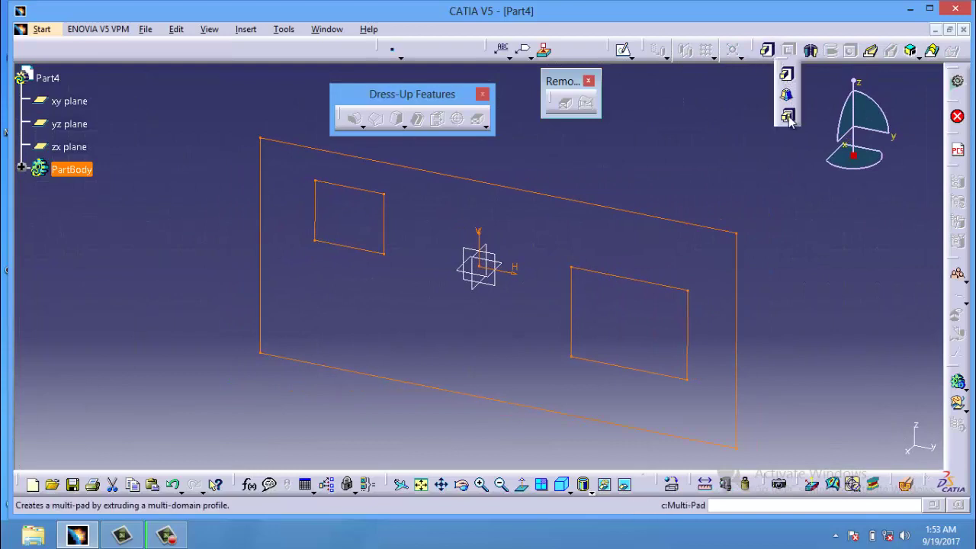
pyautogui.click(784, 115)
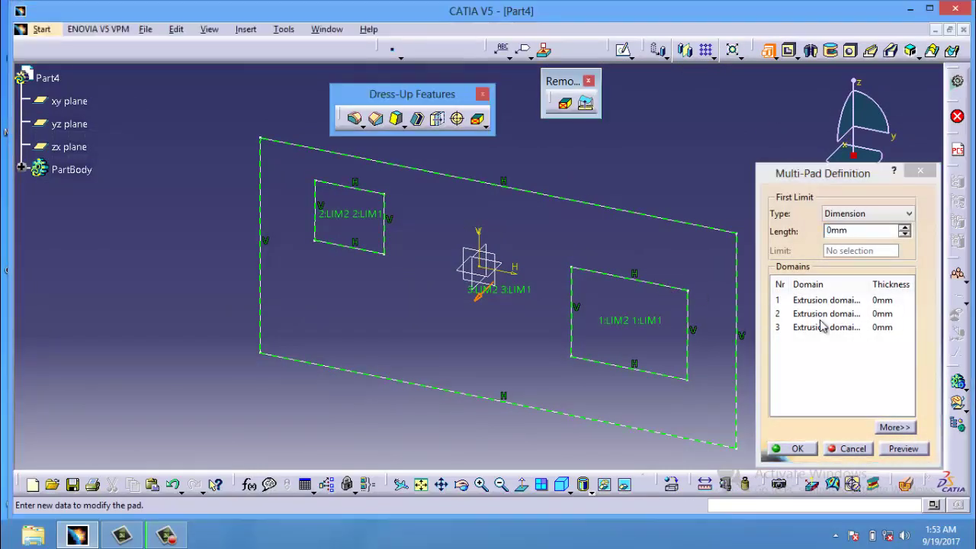
pyautogui.click(870, 300)
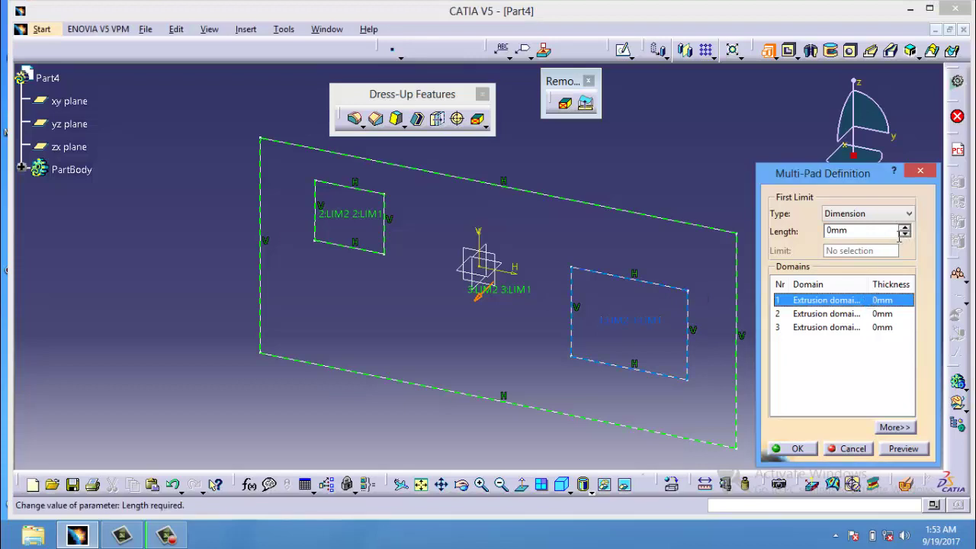
pyautogui.moveTo(864, 230); pyautogui.dragTo(785, 252)
pyautogui.write('33')
pyautogui.click(839, 314)
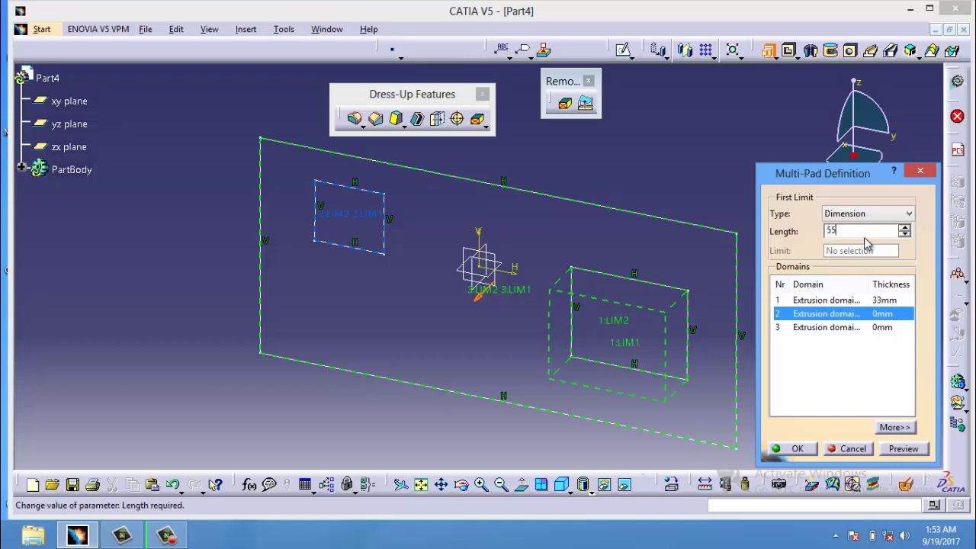
pyautogui.click(858, 328)
pyautogui.moveTo(862, 230); pyautogui.dragTo(839, 251)
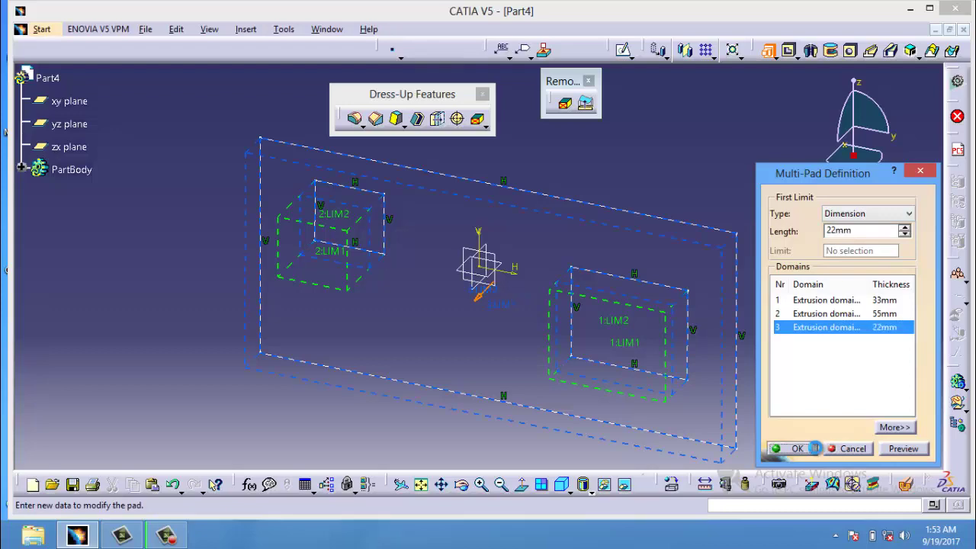
pyautogui.click(793, 448)
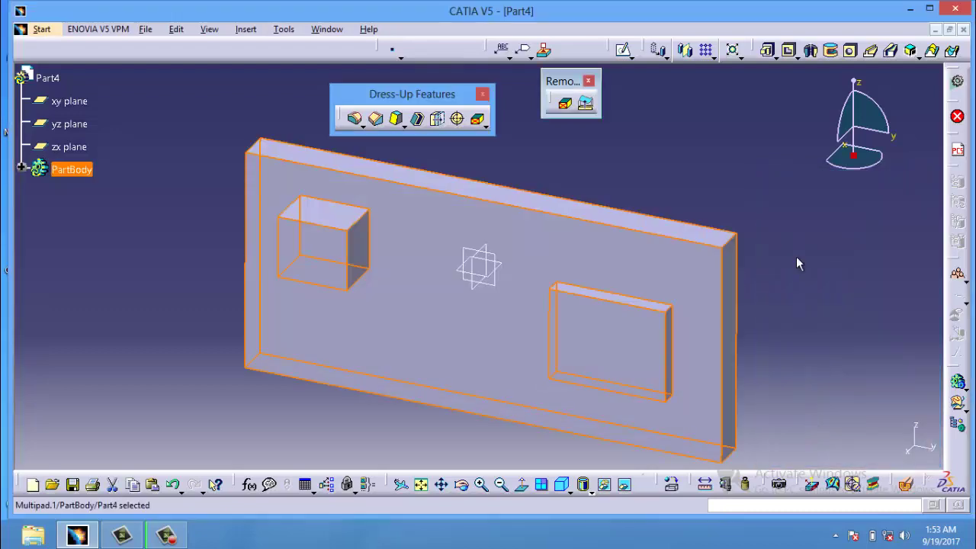
# - Use Remove Face on the right block's top face, keeping the plate top, to delete that block
pyautogui.click(462, 485)
pyautogui.moveTo(575, 261); pyautogui.dragTo(627, 89)
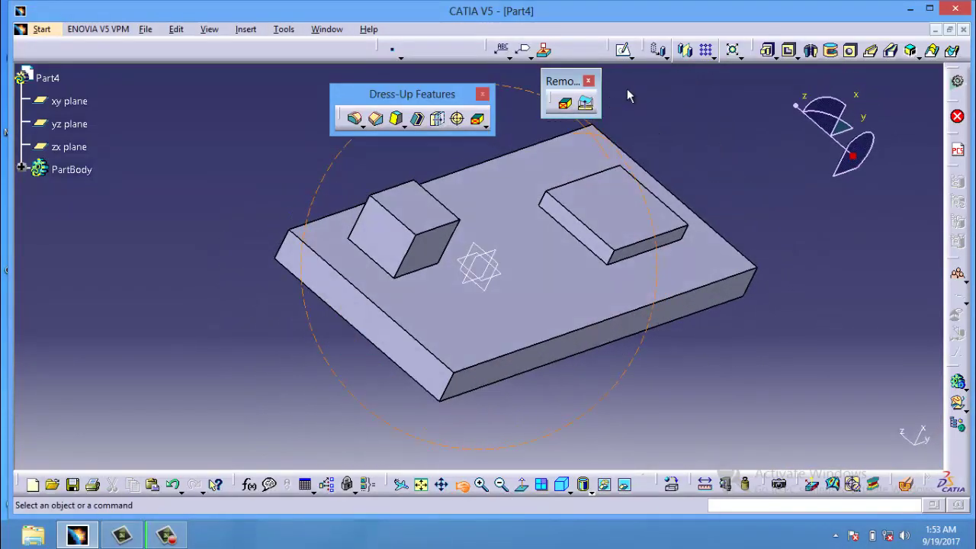
pyautogui.click(567, 106)
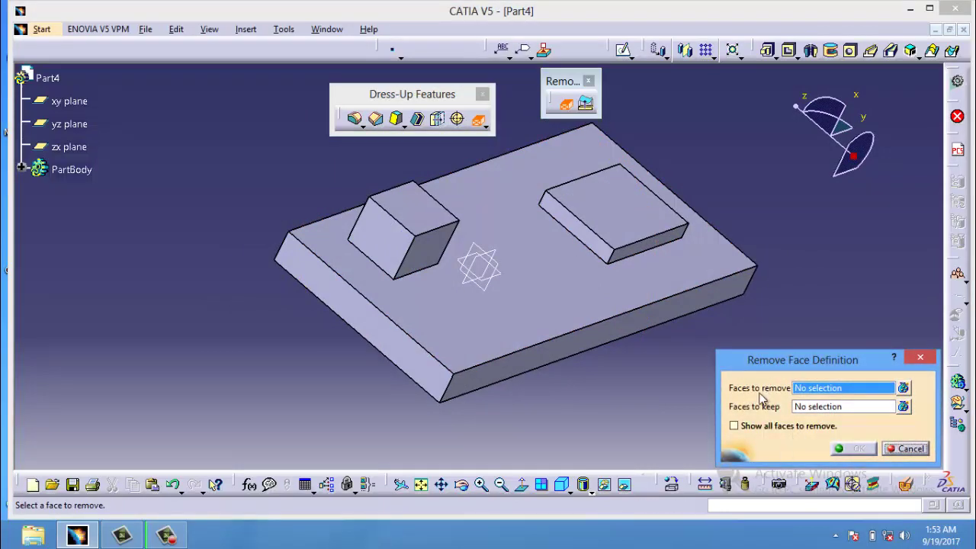
pyautogui.click(616, 199)
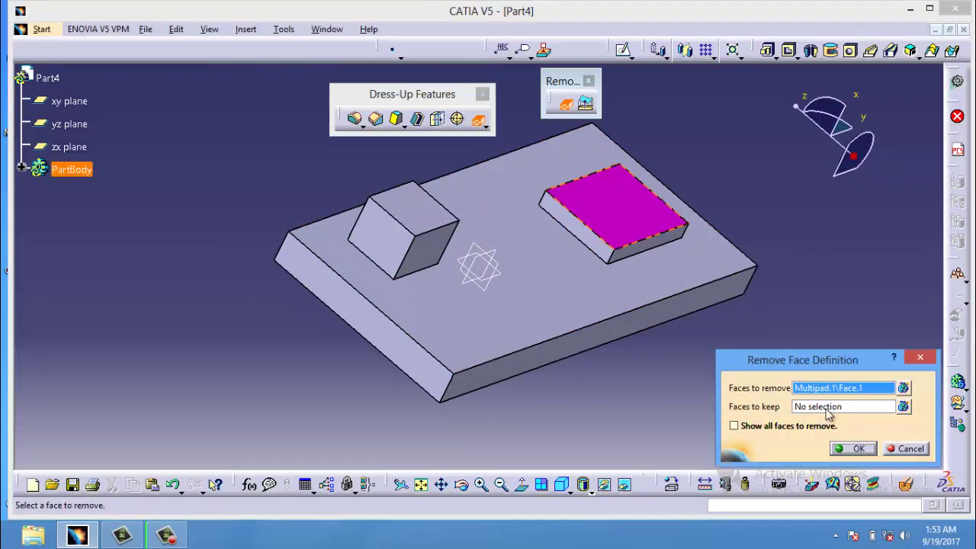
pyautogui.click(606, 300)
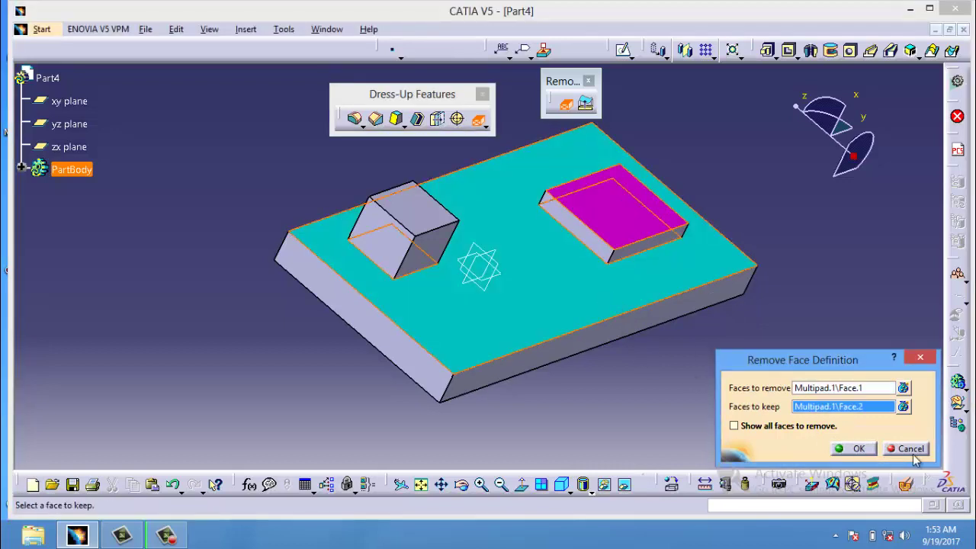
pyautogui.click(858, 450)
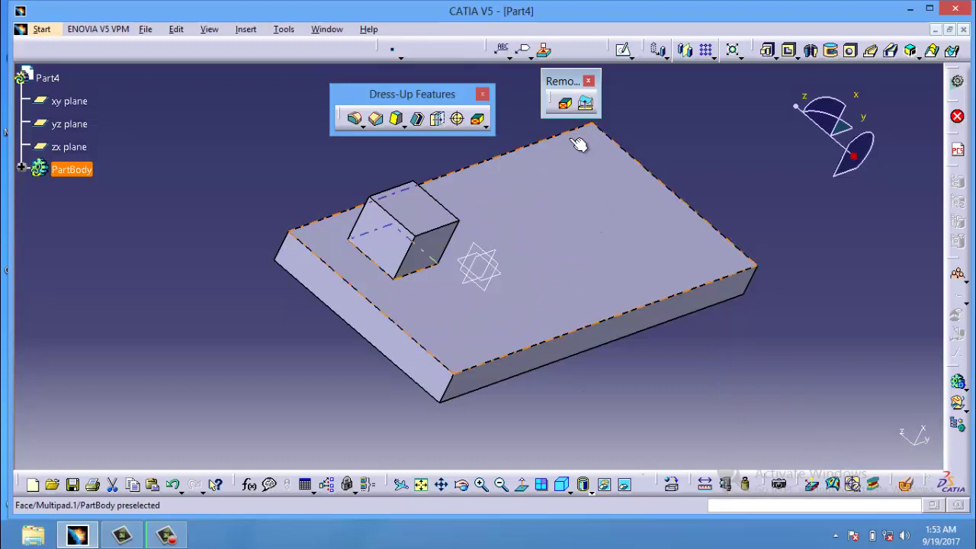
# - Undo the removal and use Replace Face so the right block's top matches the left block's top
pyautogui.hotkey('ctrl', 'z')
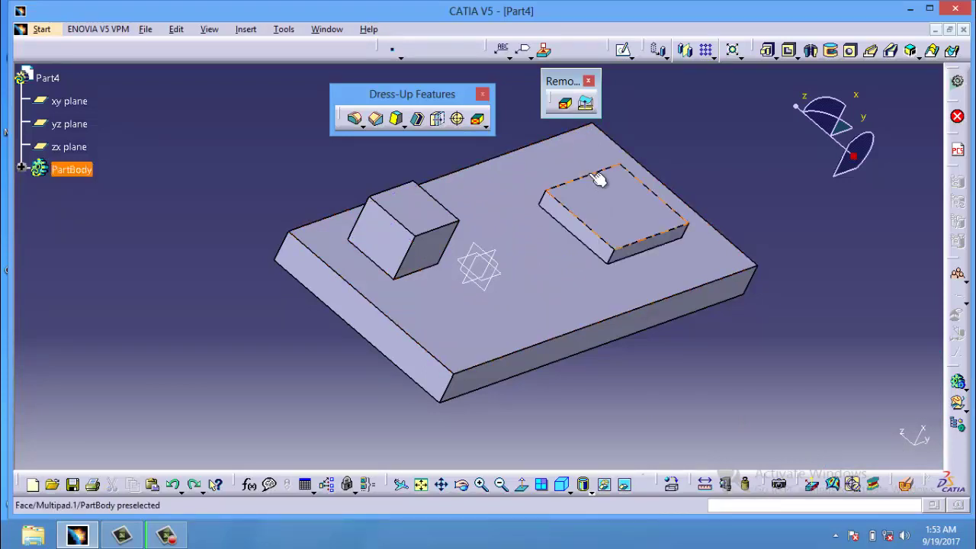
pyautogui.click(586, 104)
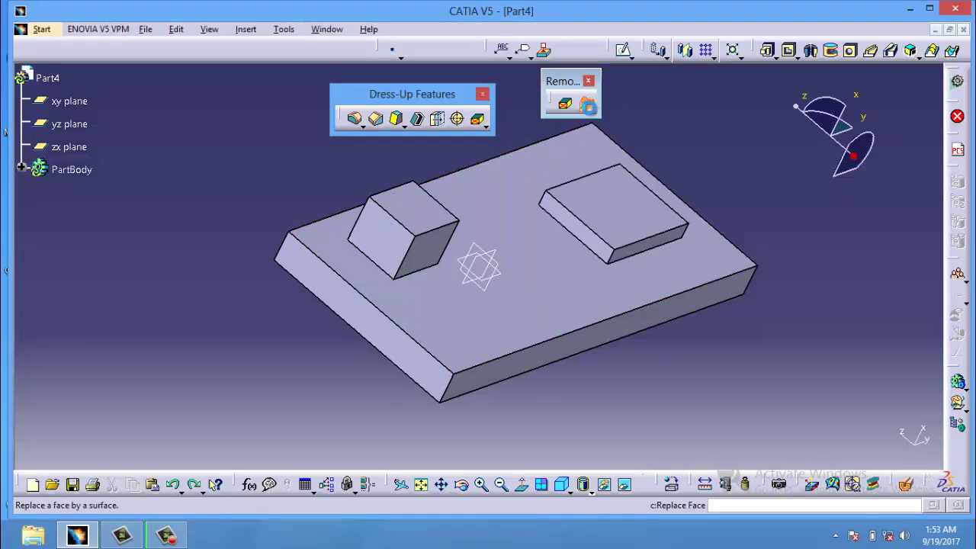
pyautogui.click(430, 211)
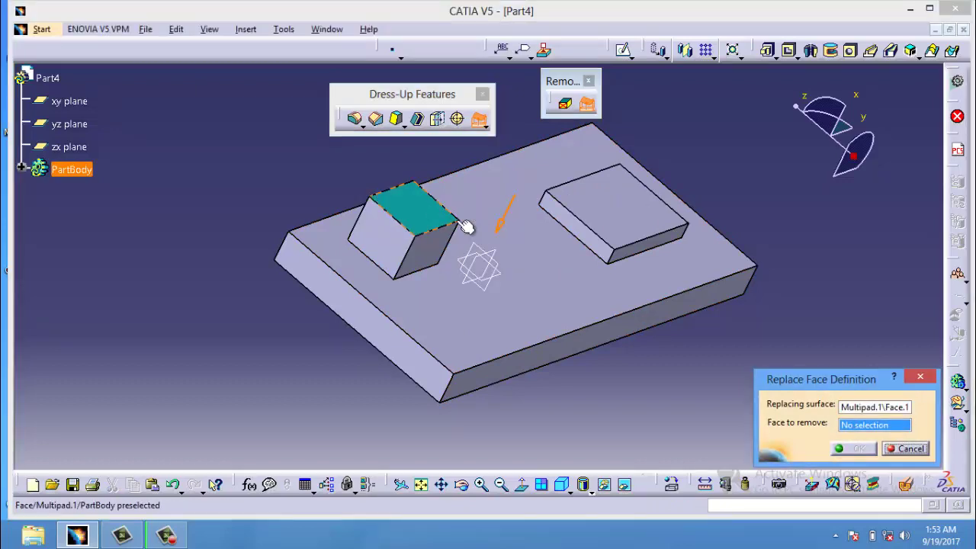
pyautogui.click(629, 221)
pyautogui.click(863, 447)
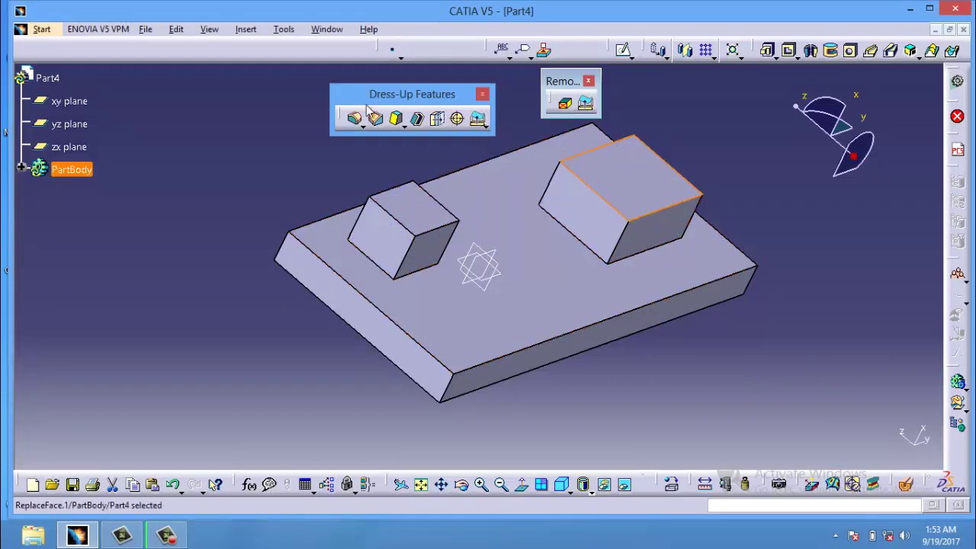
# - Close the dress-up and face-removal toolbars and start a new Part Design part
pyautogui.click(483, 94)
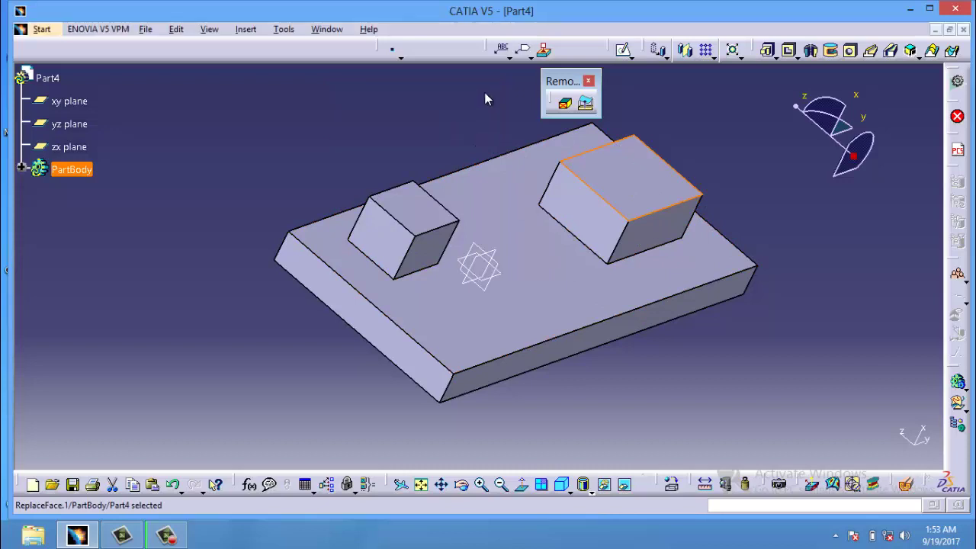
pyautogui.click(588, 81)
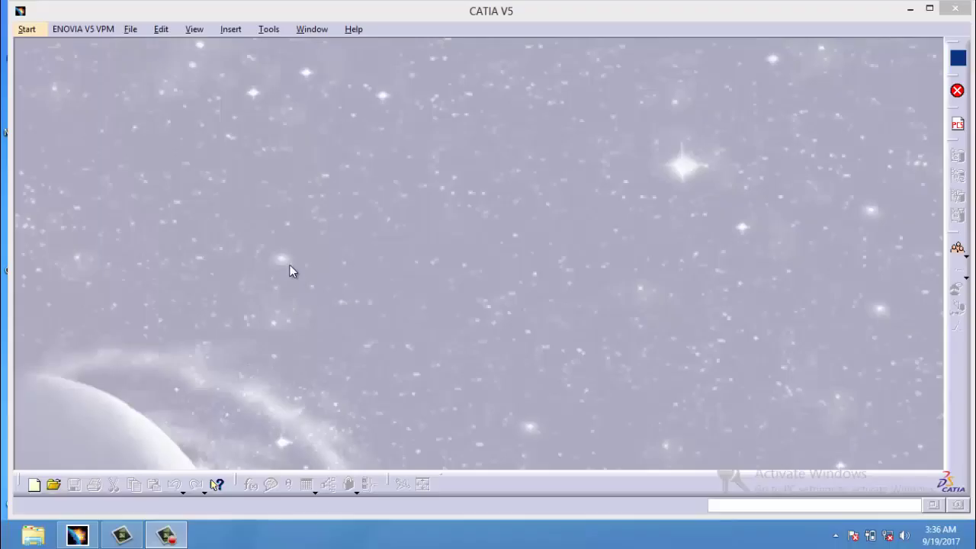
pyautogui.click(26, 33)
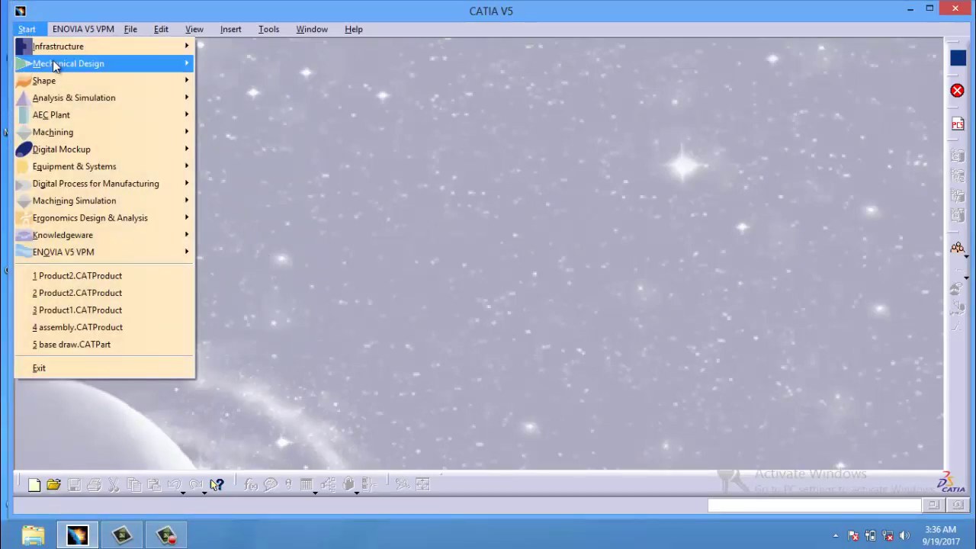
pyautogui.moveTo(57, 64)
pyautogui.click(241, 64)
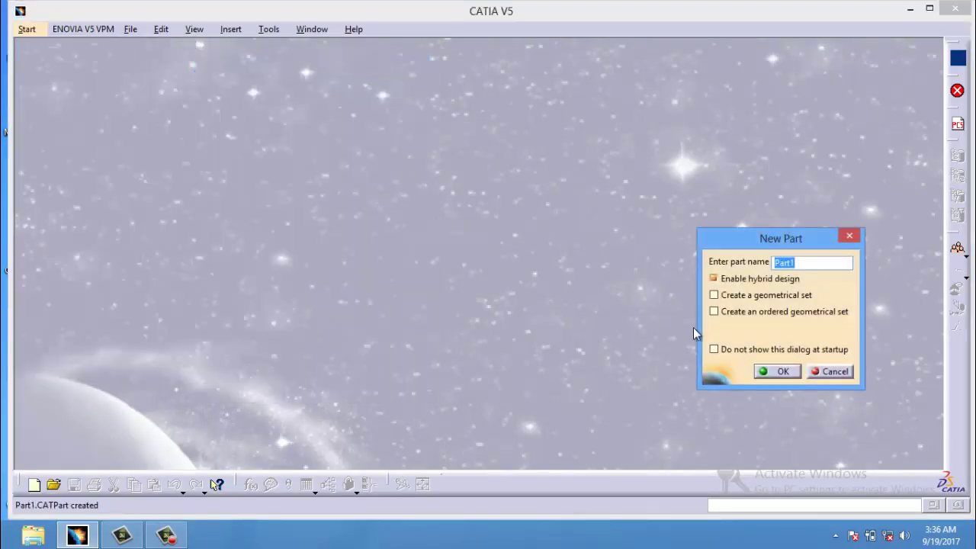
# - Accept the name Part1, sketch a circle at the yz-plane origin, and pad it 20mm
pyautogui.click(777, 372)
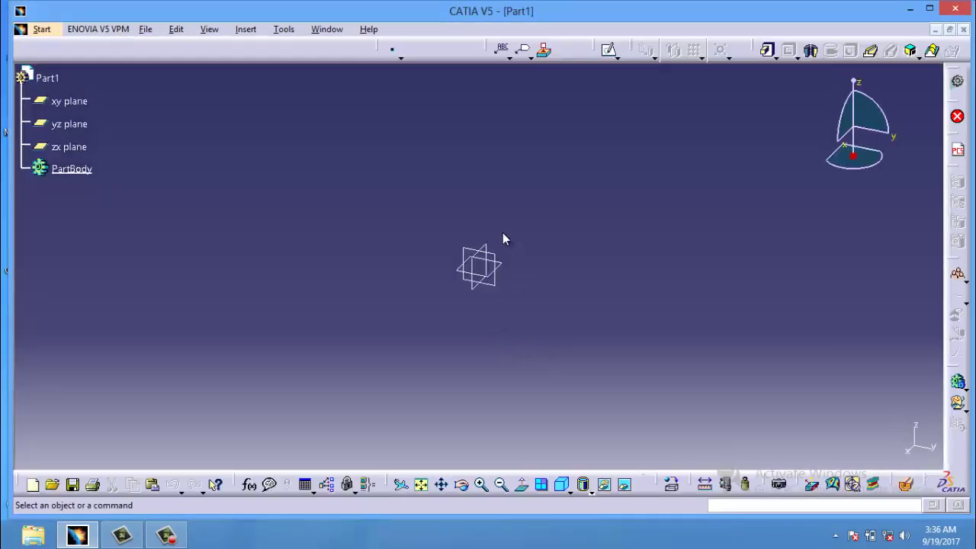
pyautogui.click(488, 258)
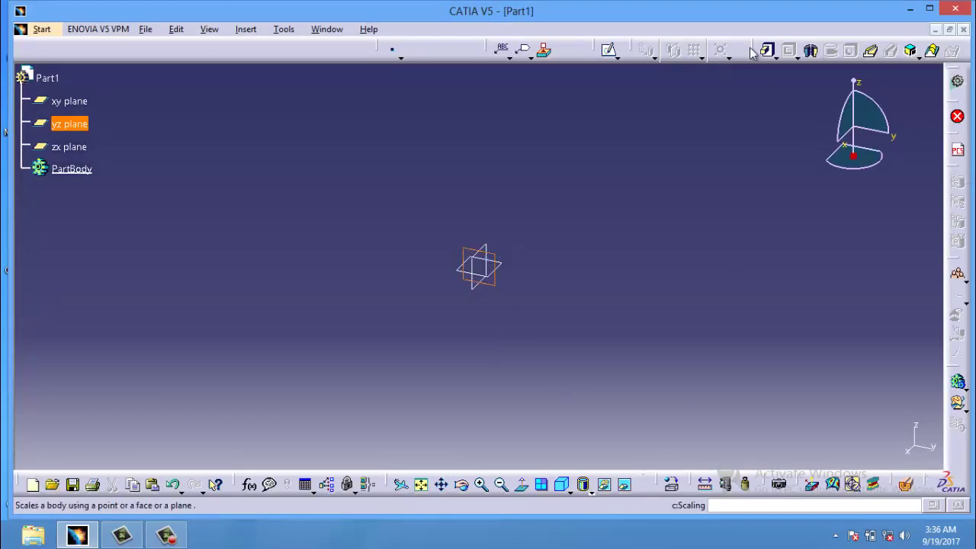
pyautogui.click(957, 273)
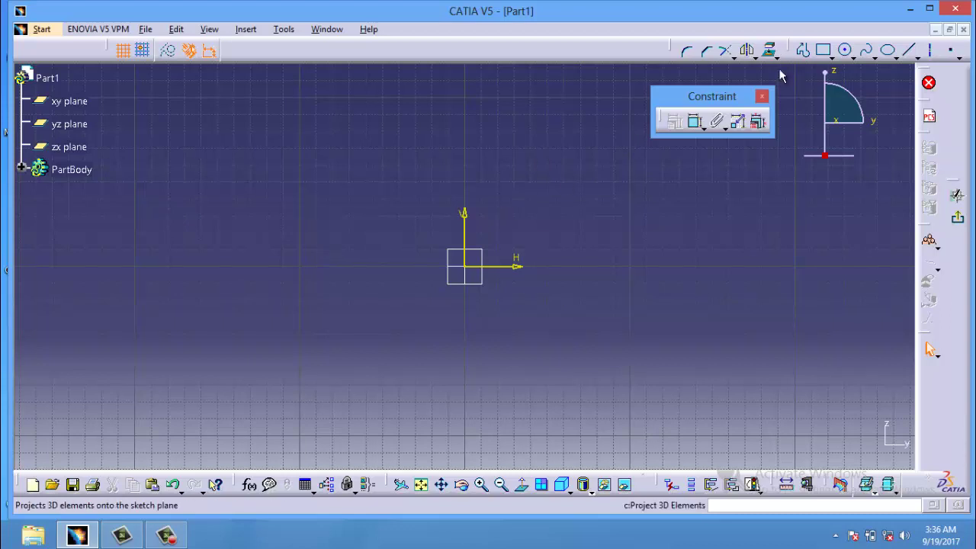
pyautogui.click(845, 49)
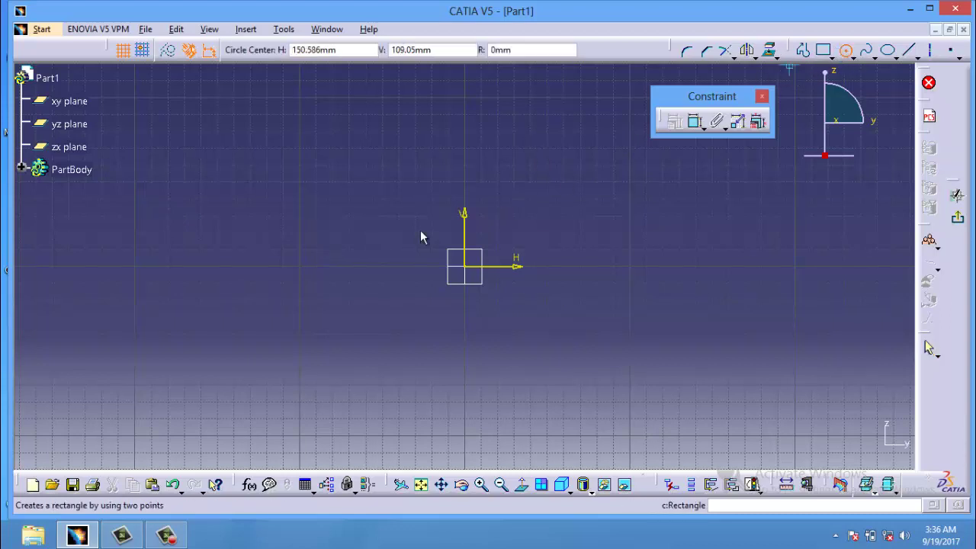
pyautogui.click(466, 266)
pyautogui.click(487, 312)
pyautogui.click(958, 217)
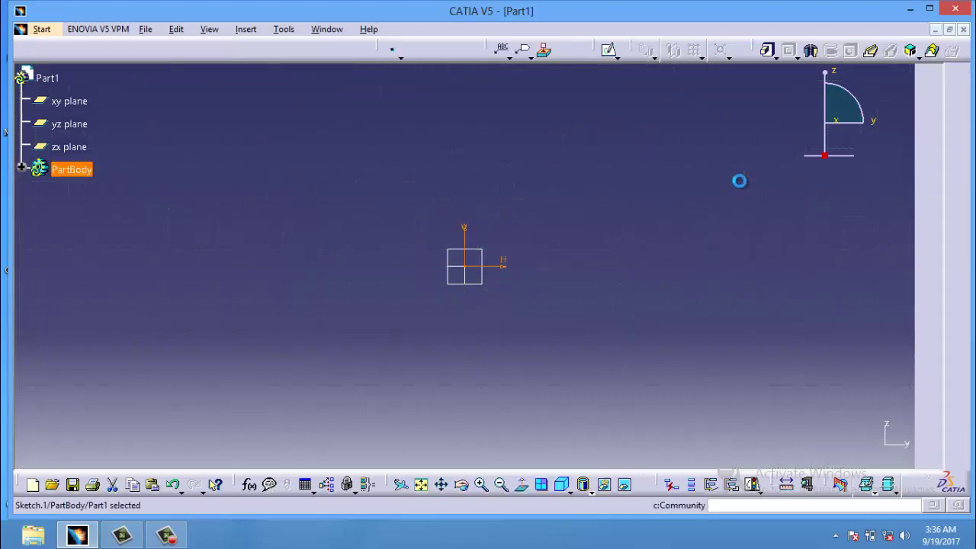
pyautogui.click(768, 49)
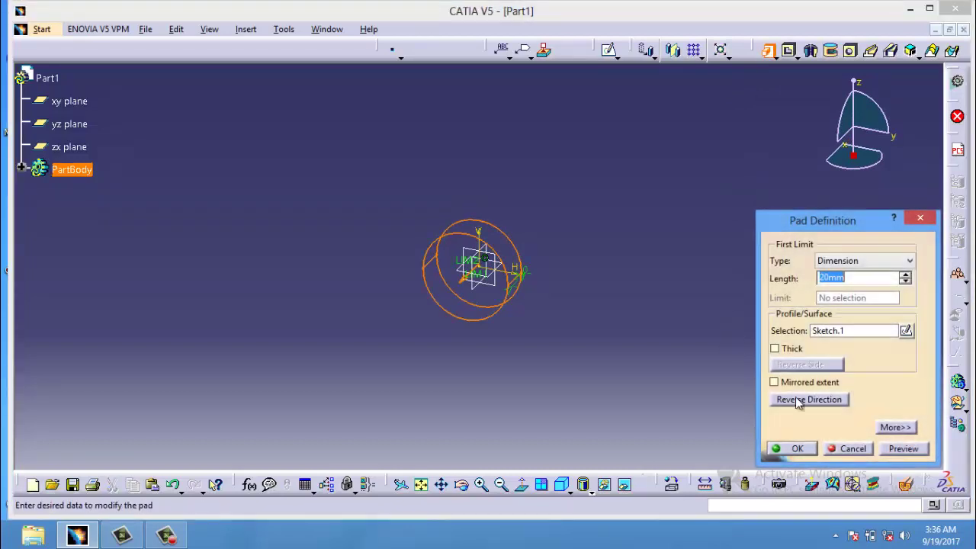
pyautogui.click(797, 449)
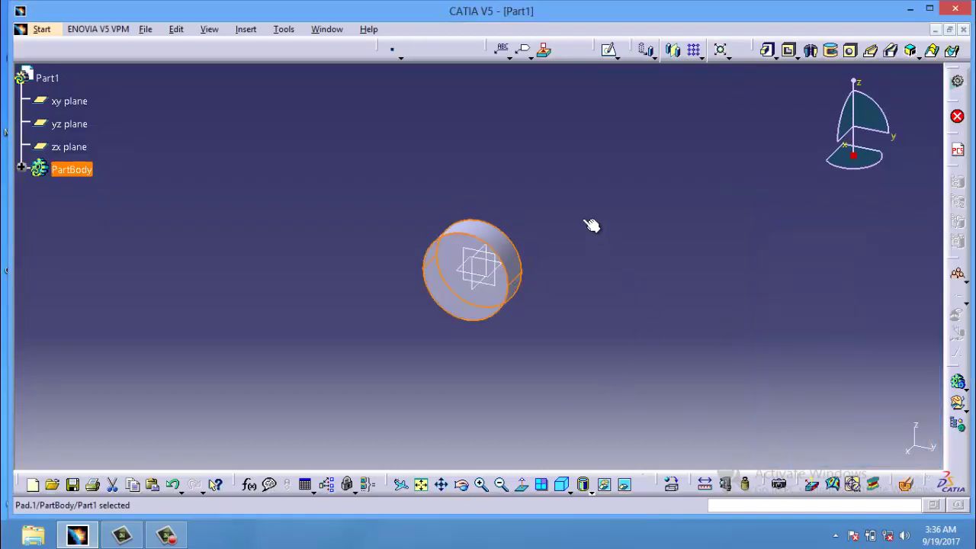
# - Detach the Transformation and move-transformation tools as floating toolbars
pyautogui.moveTo(637, 51); pyautogui.dragTo(584, 115)
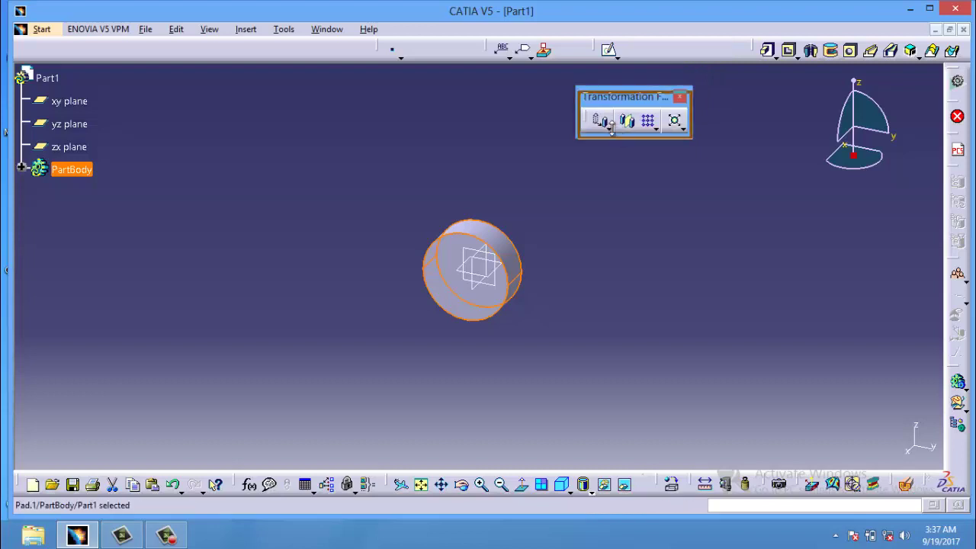
pyautogui.click(615, 136)
pyautogui.moveTo(626, 146); pyautogui.dragTo(353, 129)
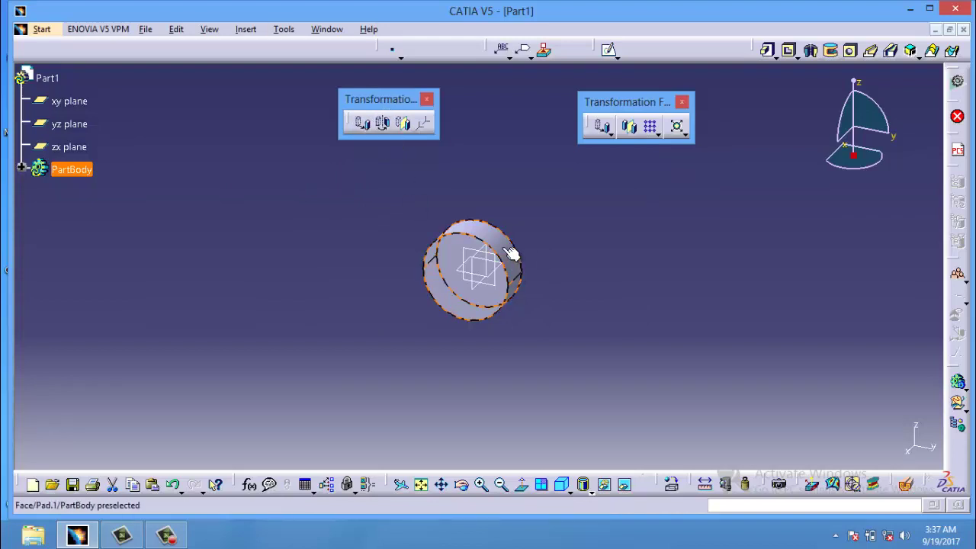
# - Translate the cylinder 45mm using the yz plane as direction
pyautogui.click(405, 187)
pyautogui.click(361, 125)
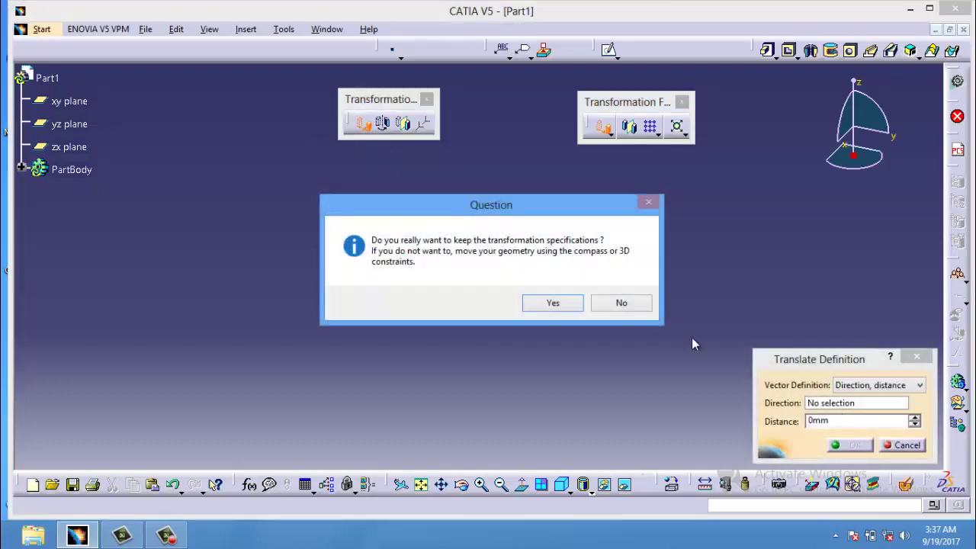
pyautogui.click(573, 303)
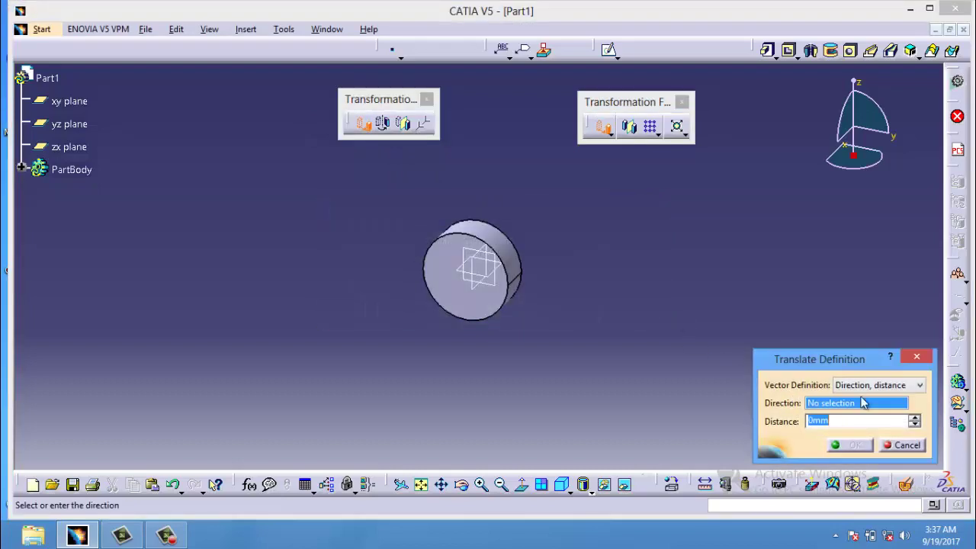
pyautogui.click(894, 388)
pyautogui.click(891, 398)
pyautogui.click(492, 266)
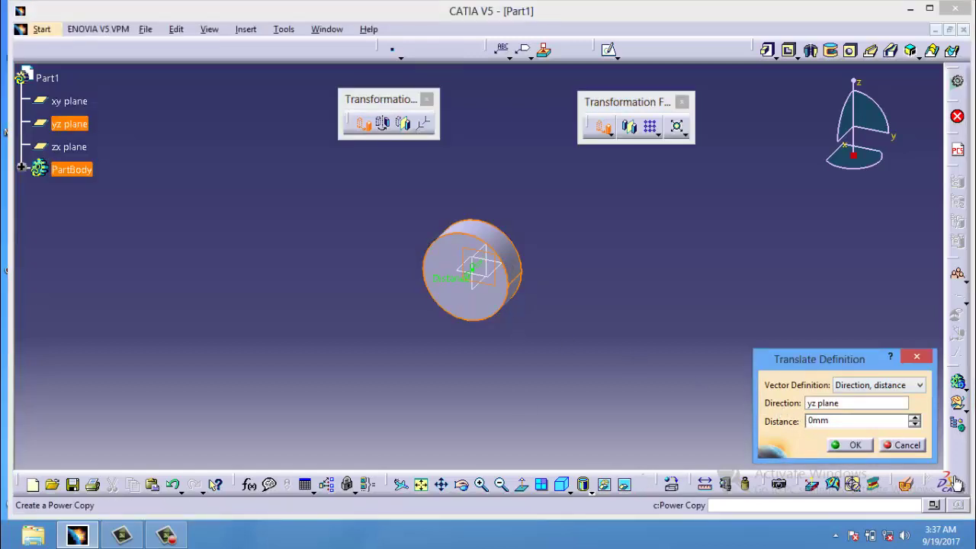
pyautogui.click(914, 417)
pyautogui.click(914, 417)
pyautogui.moveTo(914, 420); pyautogui.dragTo(914, 419)
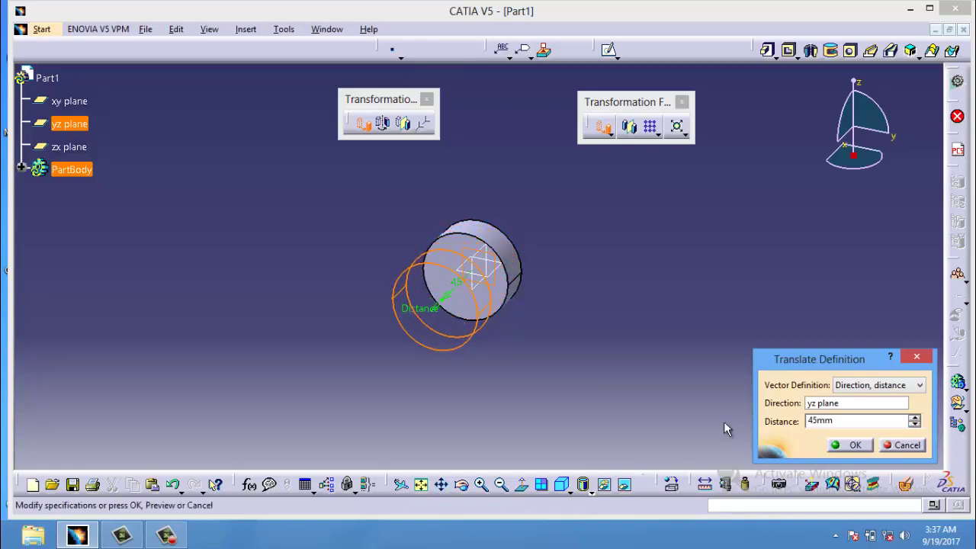
pyautogui.click(854, 446)
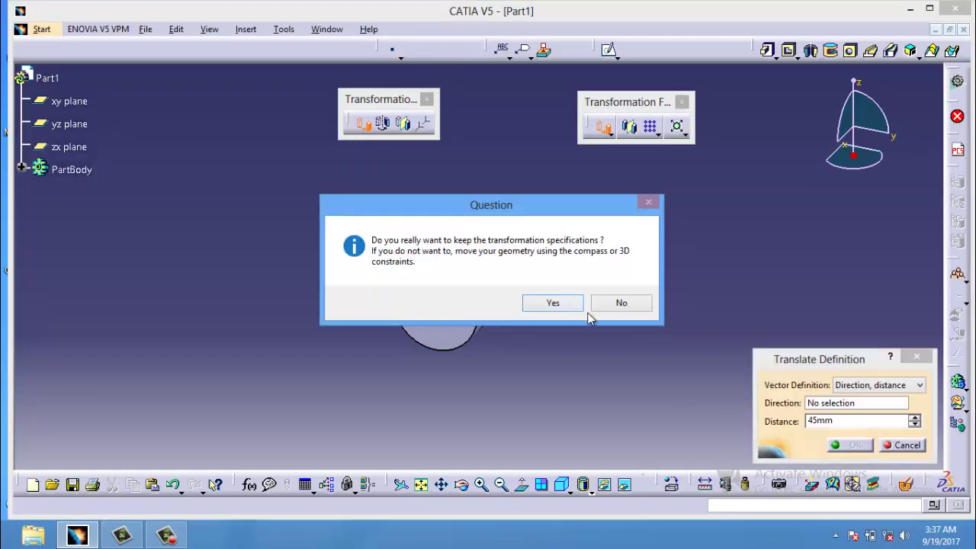
# - Translate the cylinder another 59mm using the zx plane as direction
pyautogui.click(555, 302)
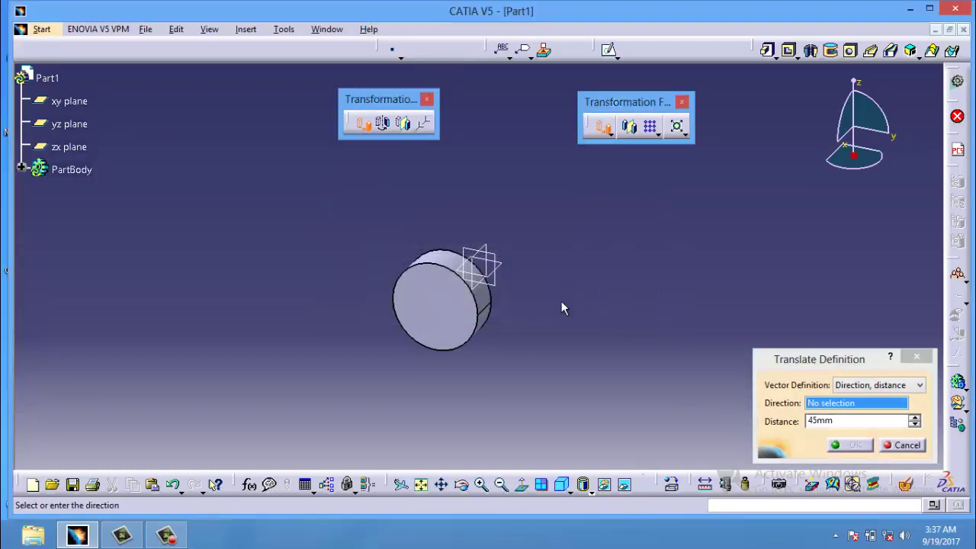
pyautogui.click(485, 253)
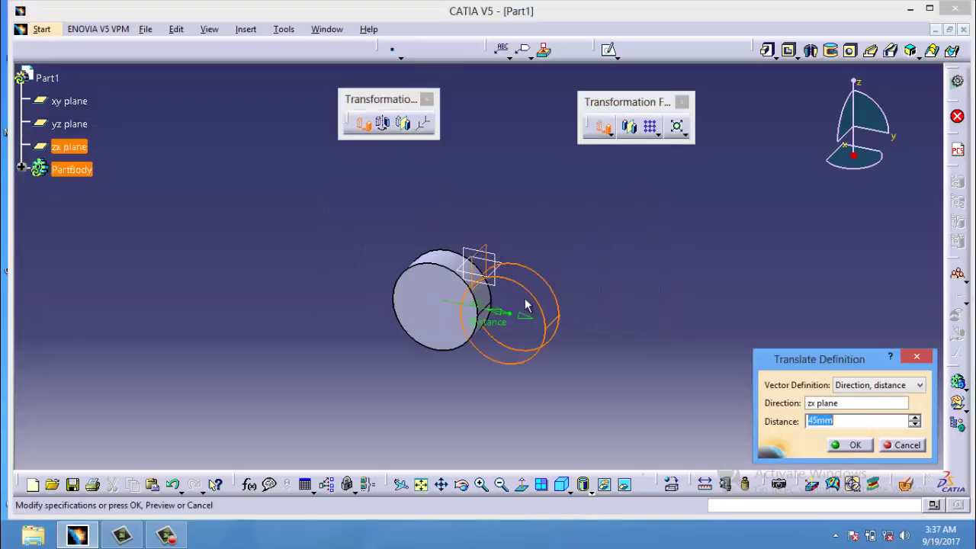
pyautogui.moveTo(914, 419); pyautogui.dragTo(914, 419)
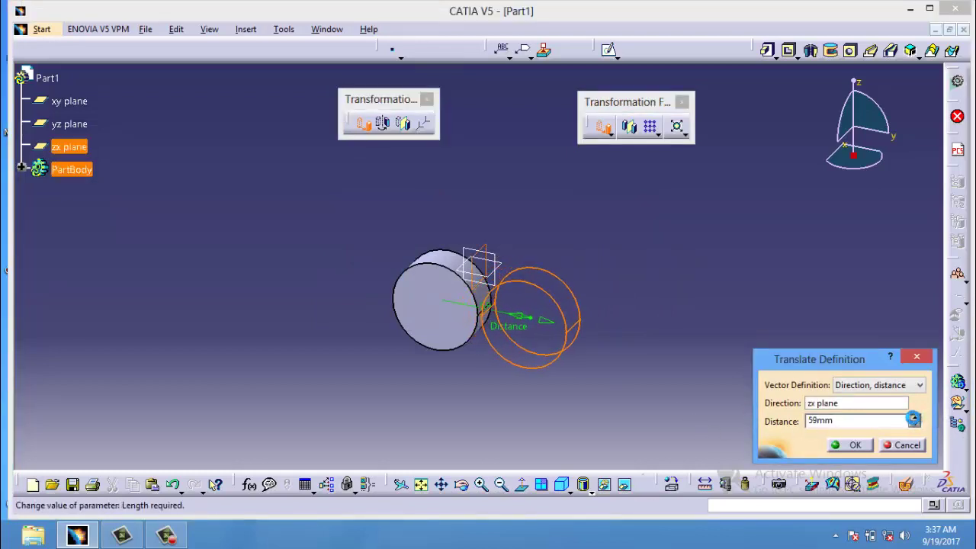
pyautogui.click(855, 445)
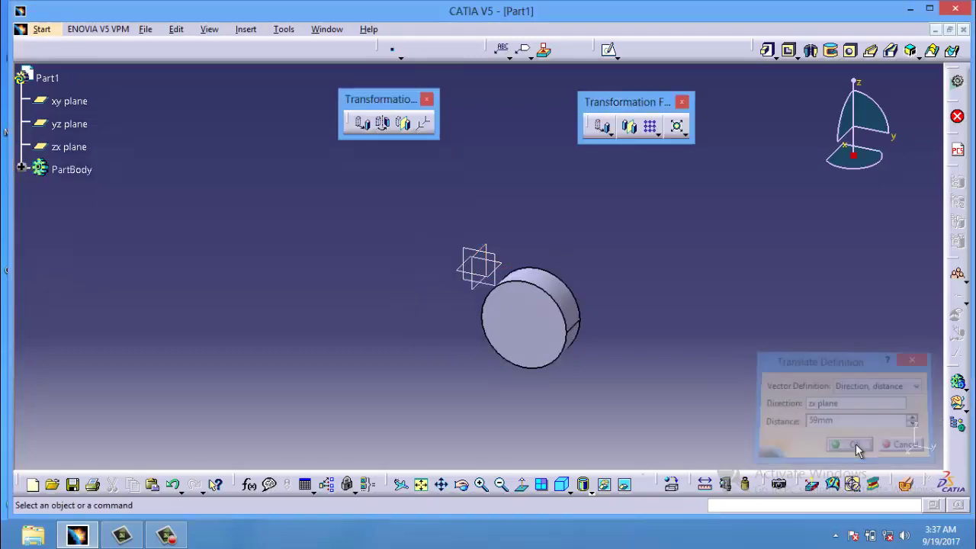
# - Start a Rotation of the cylinder about the X Axis and raise the angle to 20deg
pyautogui.click(383, 124)
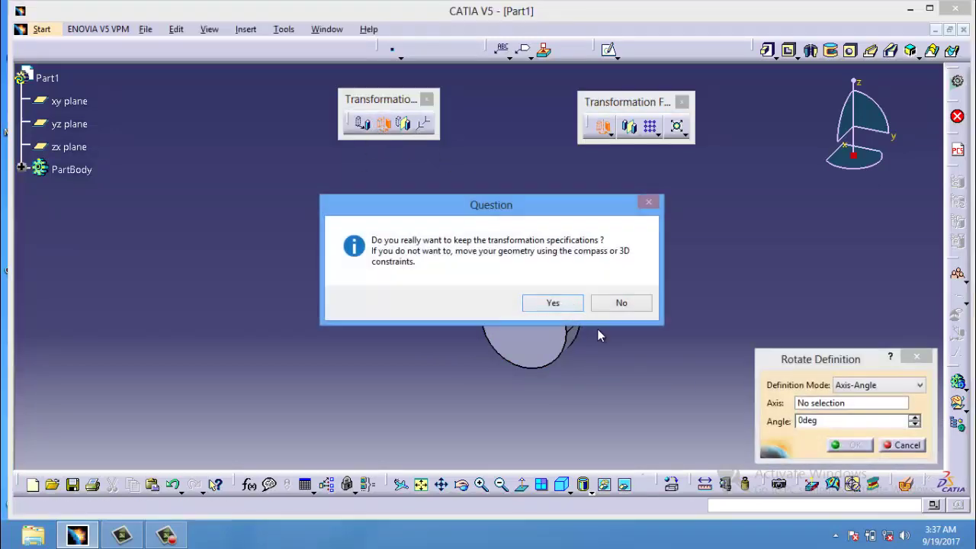
pyautogui.click(555, 300)
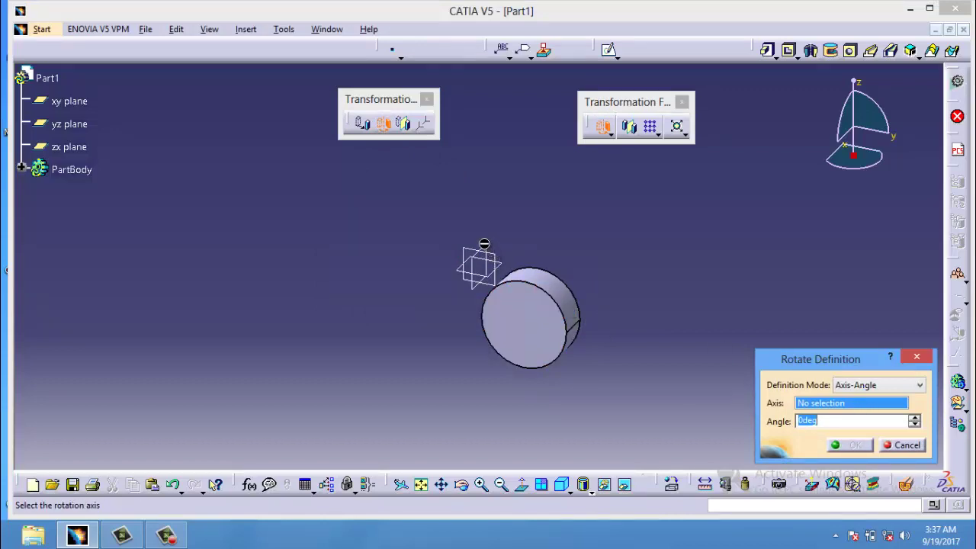
pyautogui.rightClick(838, 410)
pyautogui.click(877, 431)
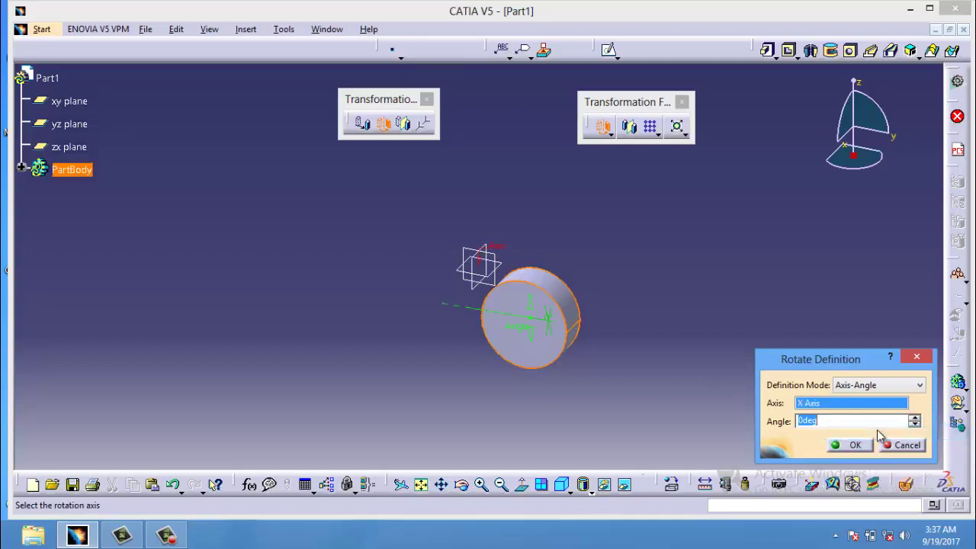
pyautogui.click(915, 418)
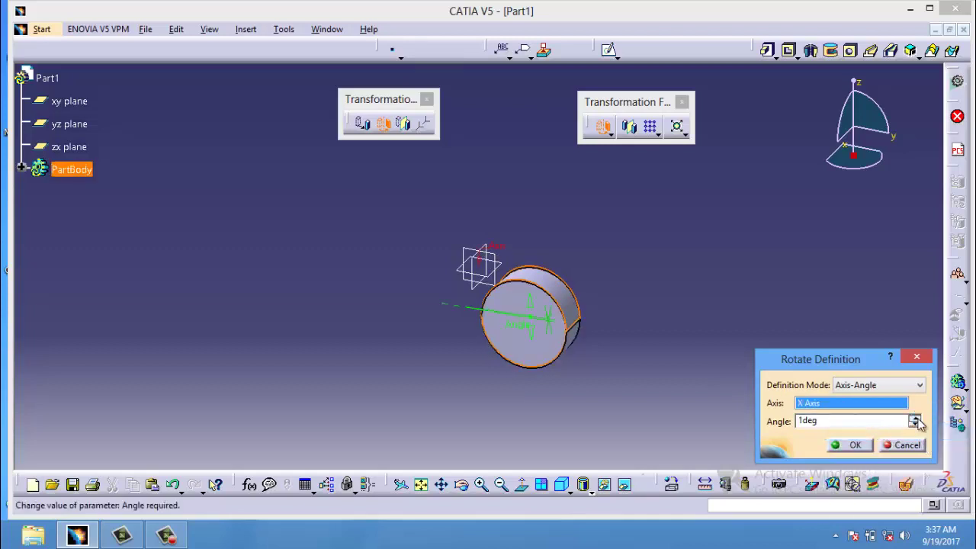
pyautogui.click(914, 418)
pyautogui.click(916, 418)
pyautogui.click(915, 418)
# - Raise the angle to 41deg, set the axis back to X Axis, and apply the rotation
pyautogui.rightClick(878, 403)
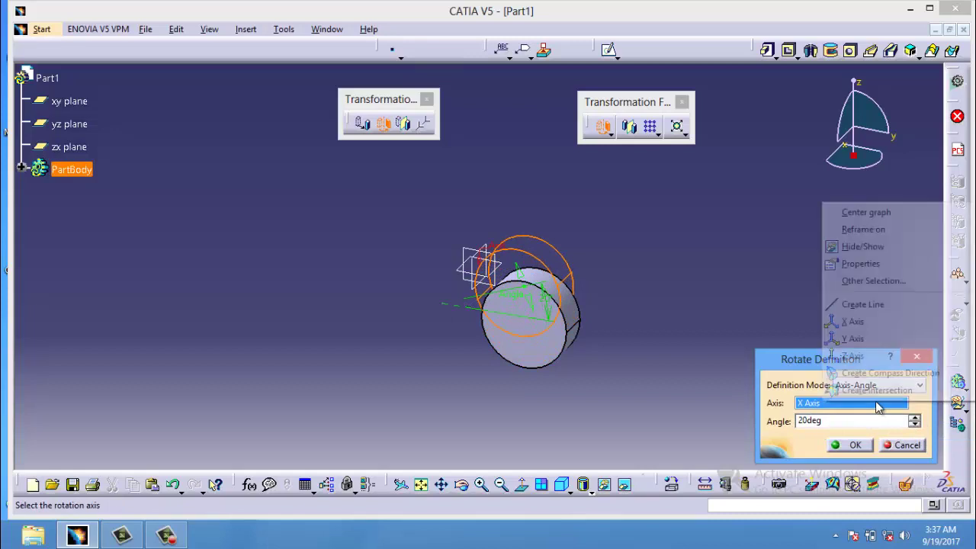
pyautogui.click(852, 321)
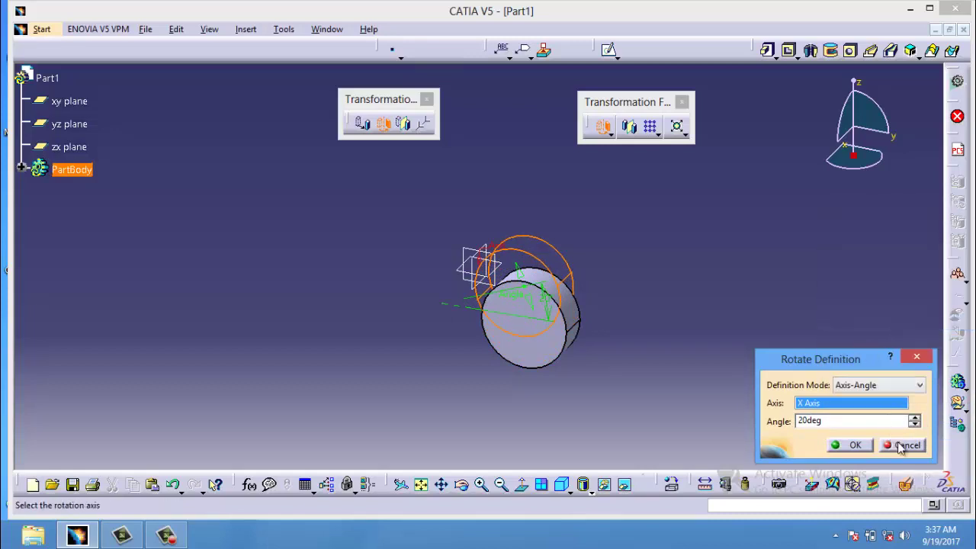
pyautogui.rightClick(904, 403)
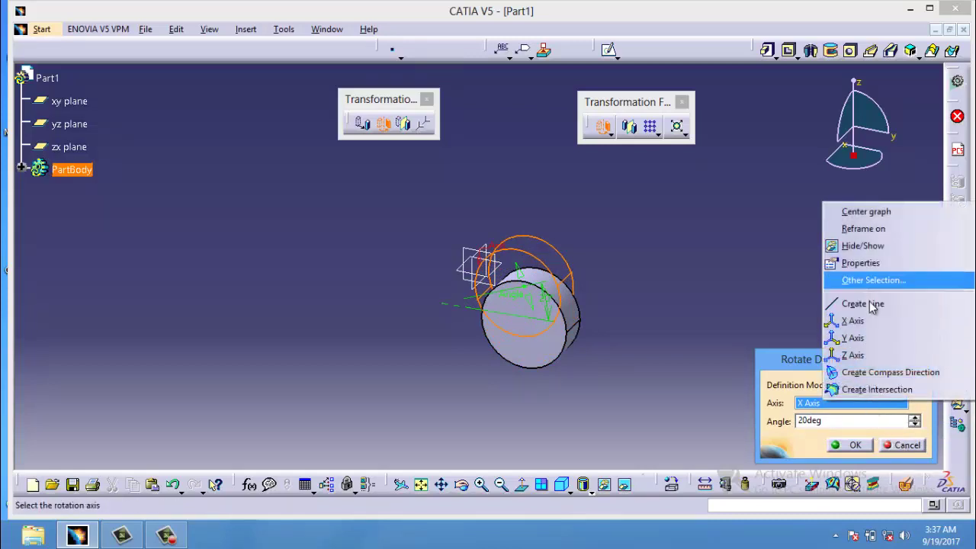
pyautogui.click(871, 339)
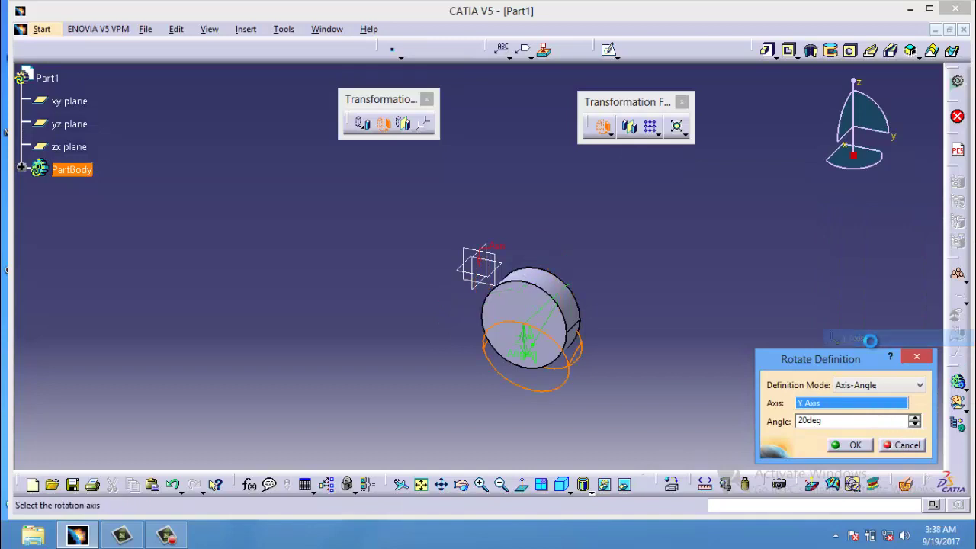
pyautogui.click(914, 416)
pyautogui.click(914, 416)
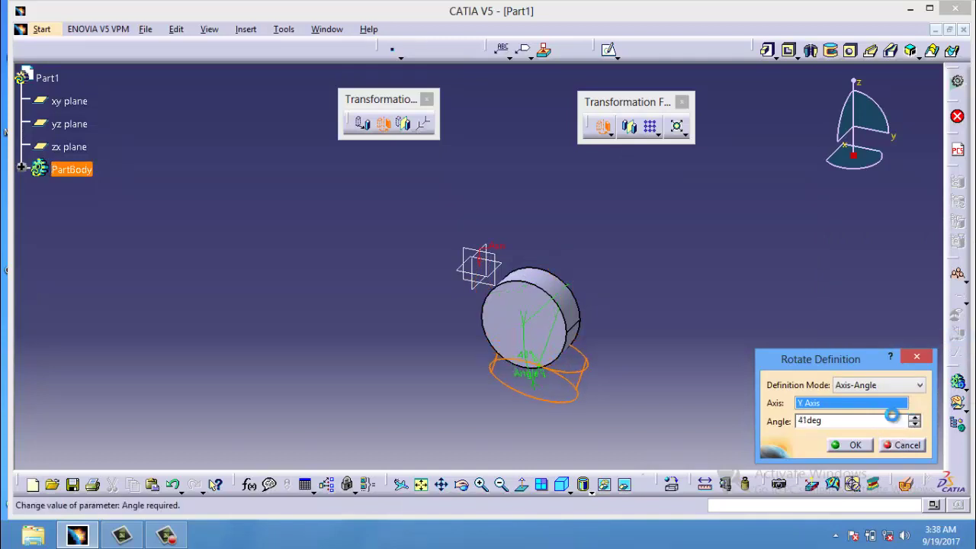
pyautogui.rightClick(852, 407)
pyautogui.click(865, 323)
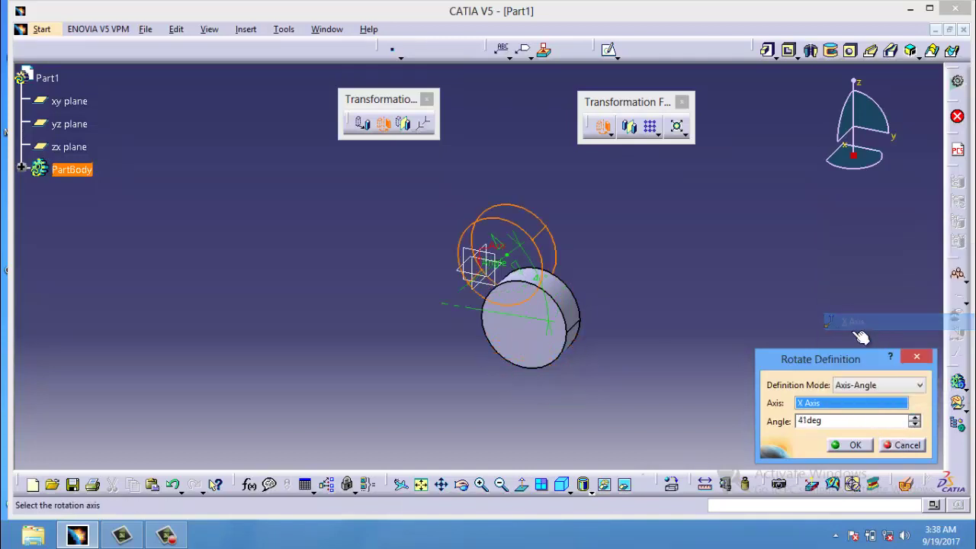
pyautogui.click(854, 445)
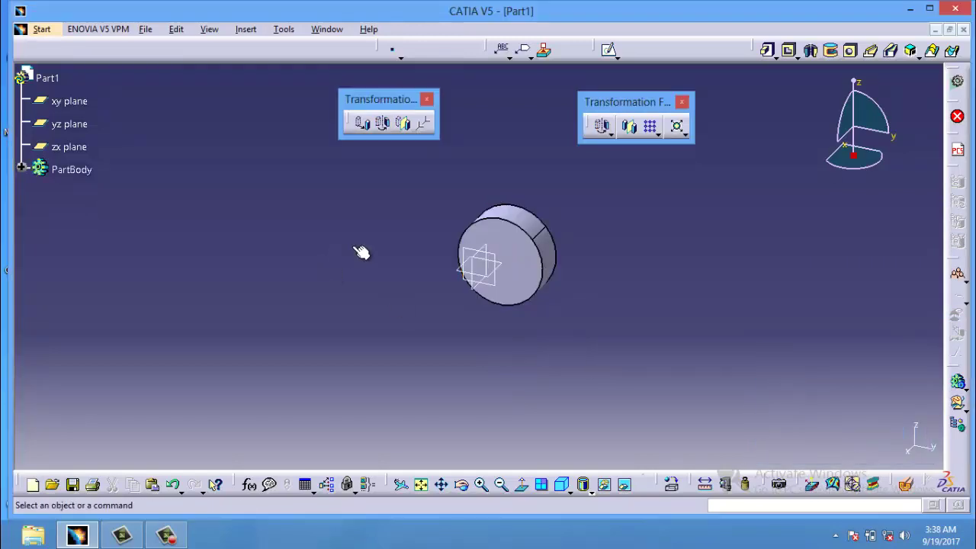
# - Preview a Symmetry about the yz plane from another angle, then cancel it
pyautogui.click(405, 130)
pyautogui.click(553, 304)
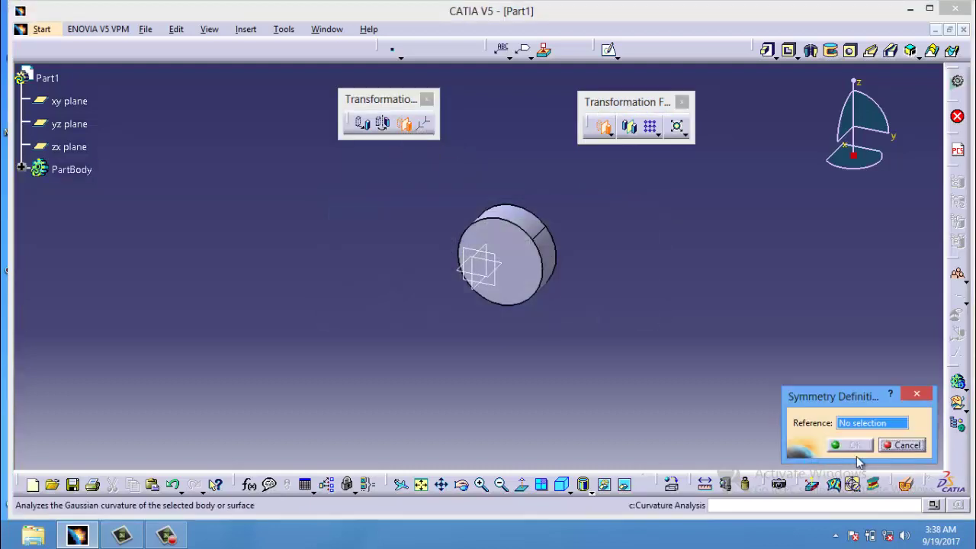
pyautogui.click(492, 254)
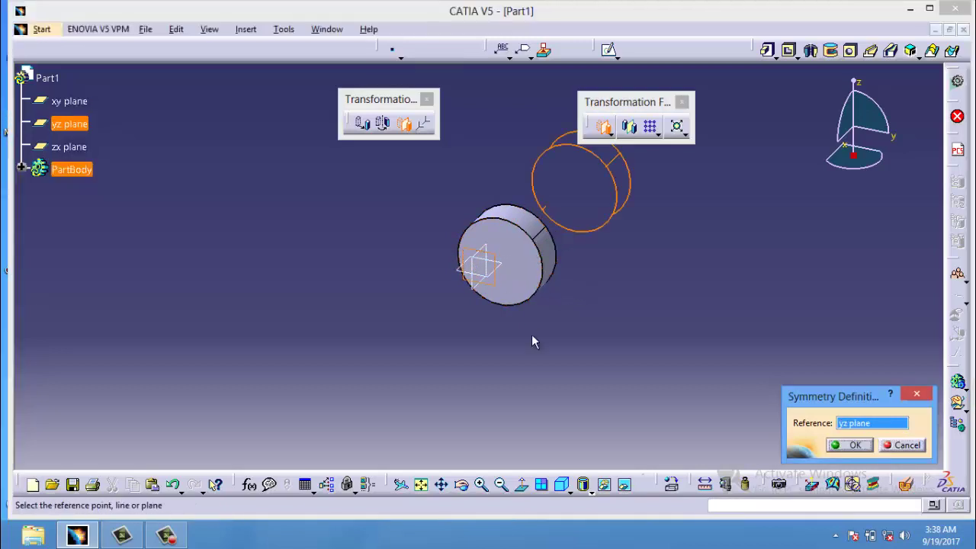
pyautogui.click(462, 485)
pyautogui.moveTo(557, 362); pyautogui.dragTo(438, 342)
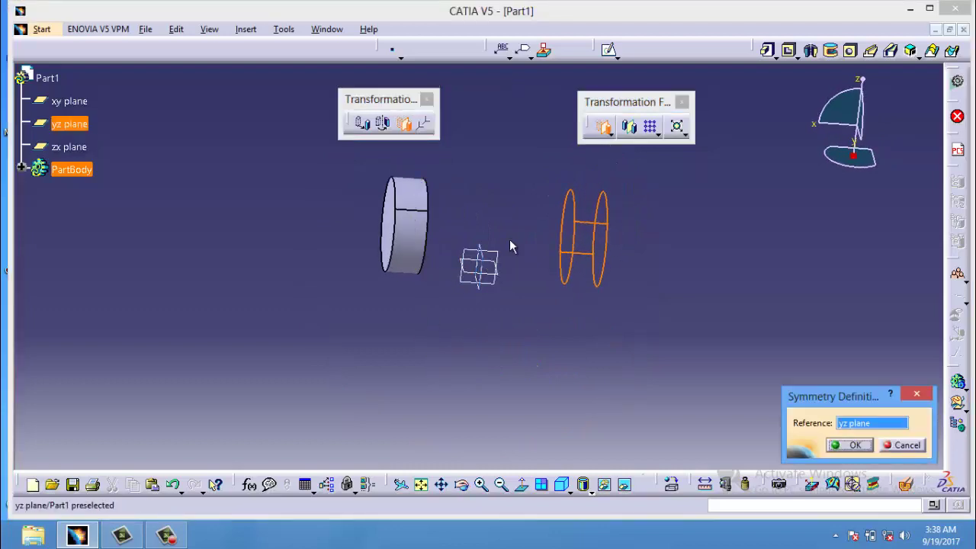
pyautogui.click(907, 446)
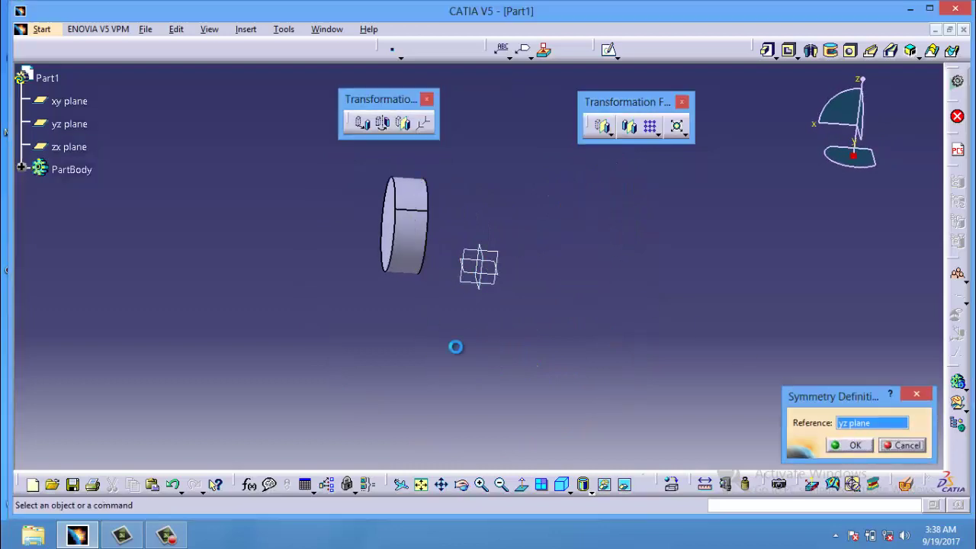
# - Apply Symmetry with the yz plane as reference to mirror the cylinder
pyautogui.click(404, 124)
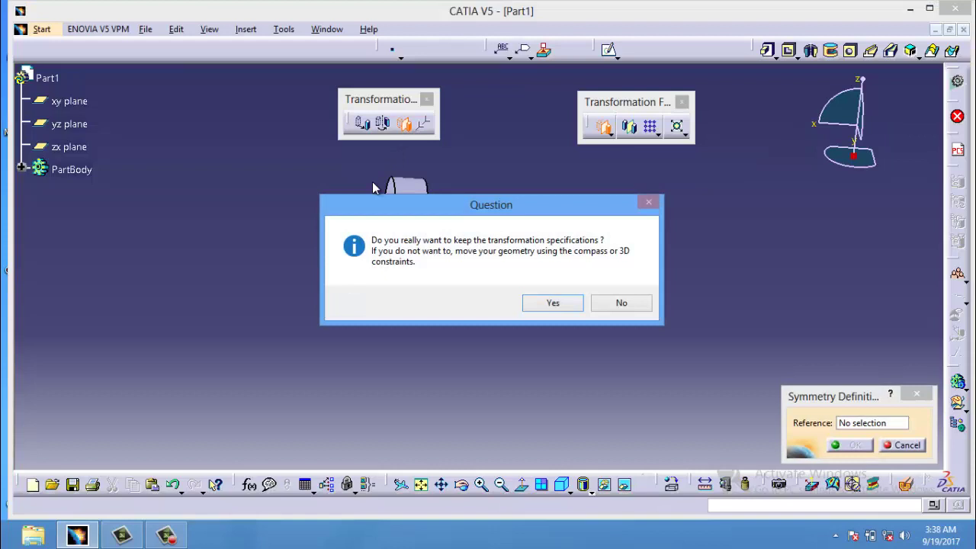
pyautogui.click(555, 303)
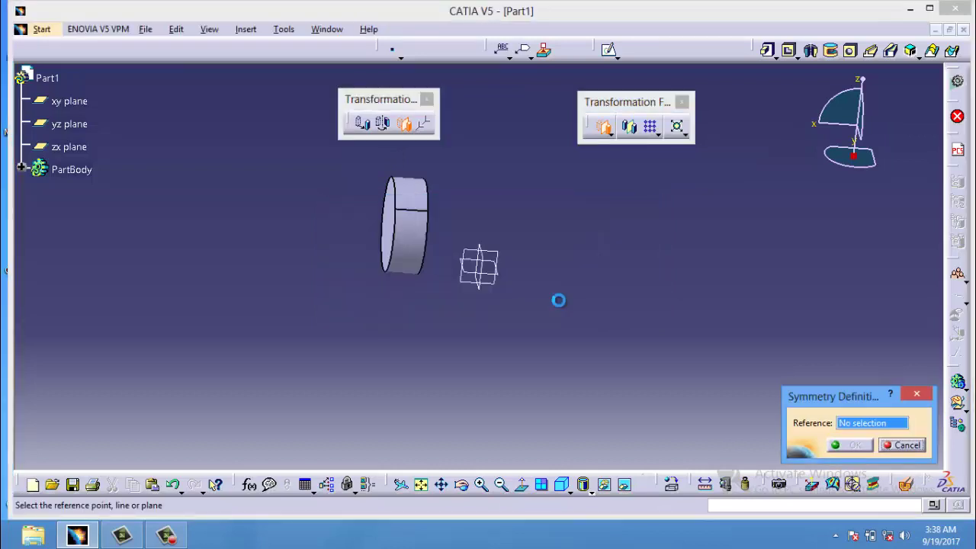
pyautogui.click(488, 258)
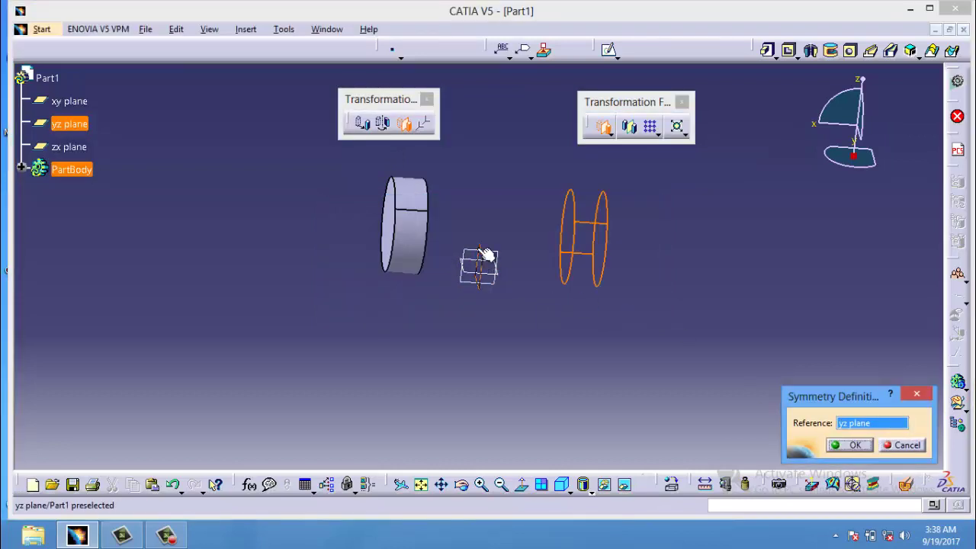
pyautogui.click(855, 447)
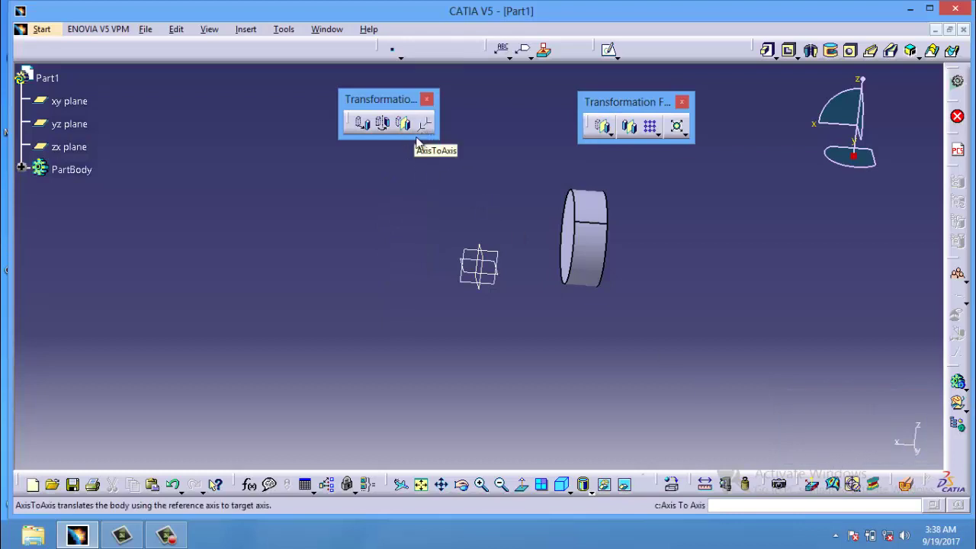
# - Delete the Symmetry and Rotate.1 features
pyautogui.click(67, 100)
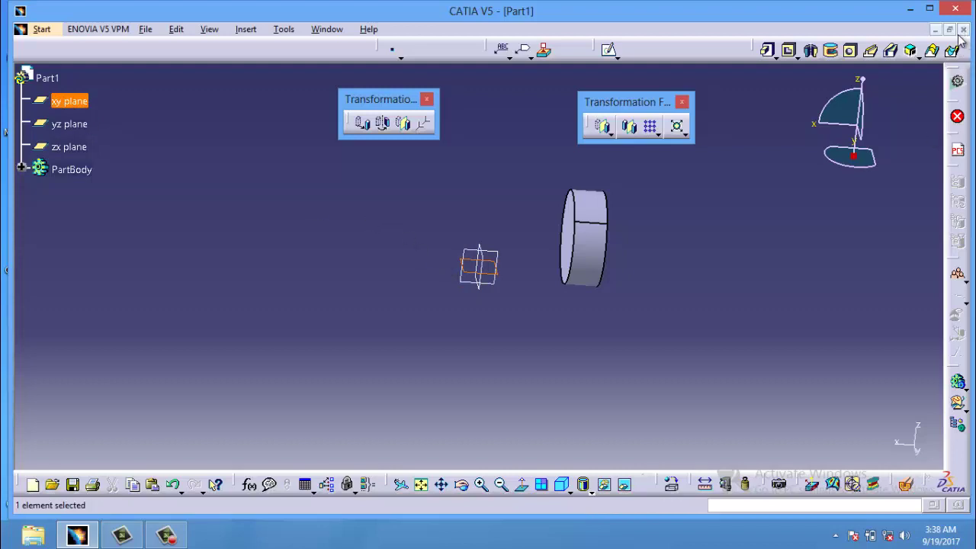
pyautogui.click(600, 221)
pyautogui.press('Delete')
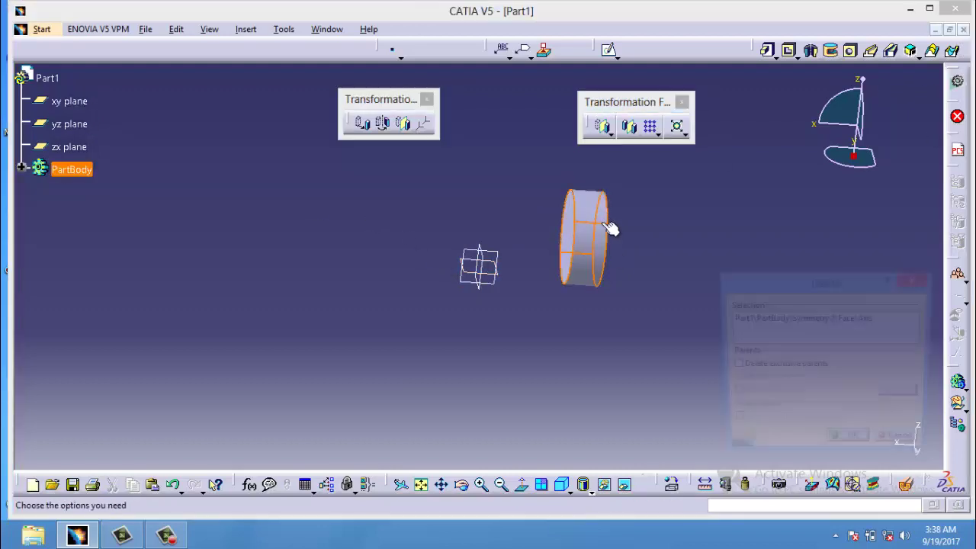
pyautogui.click(851, 444)
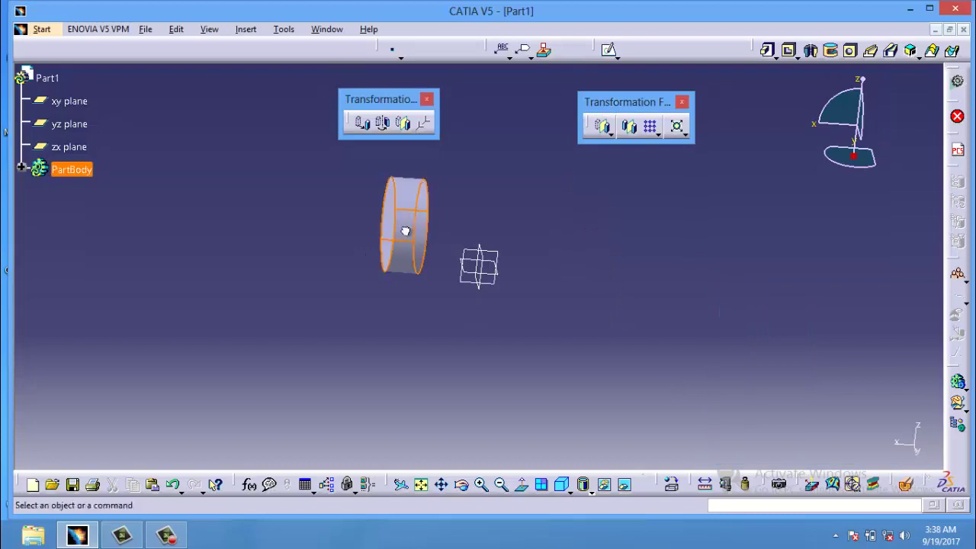
pyautogui.click(399, 223)
pyautogui.press('Delete')
pyautogui.click(851, 444)
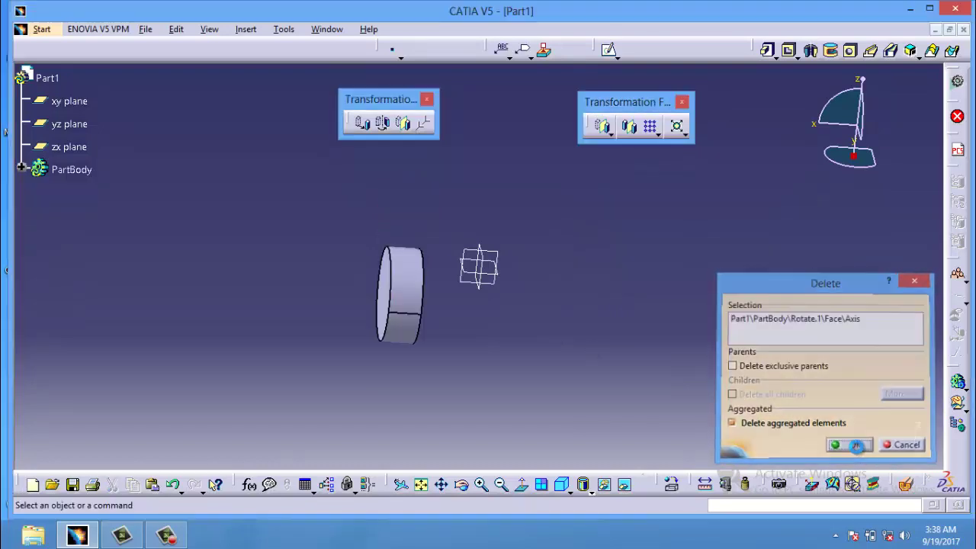
# - Delete Translate.2, Translate.1 and Pad.1, leaving only the reference planes
pyautogui.click(396, 279)
pyautogui.press('Delete')
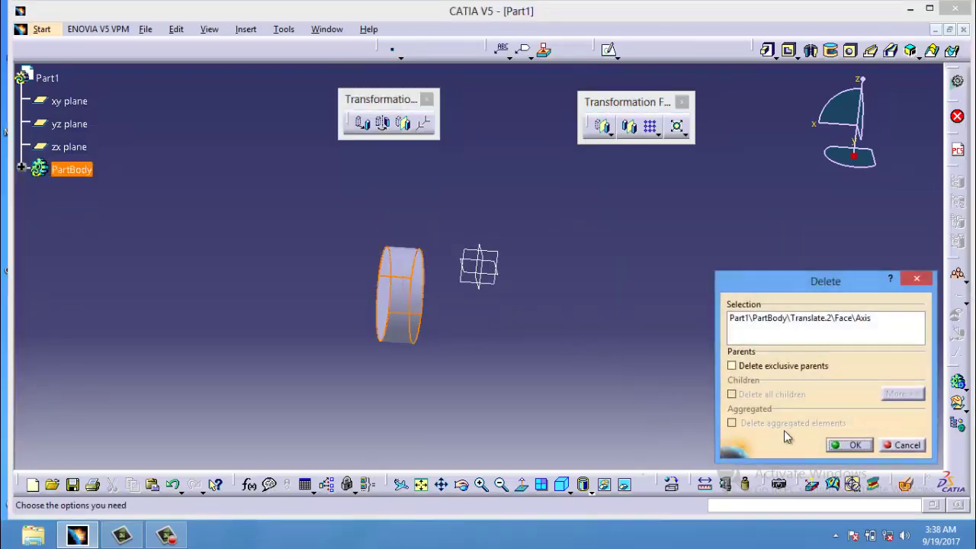
pyautogui.click(851, 445)
pyautogui.click(402, 233)
pyautogui.press('Delete')
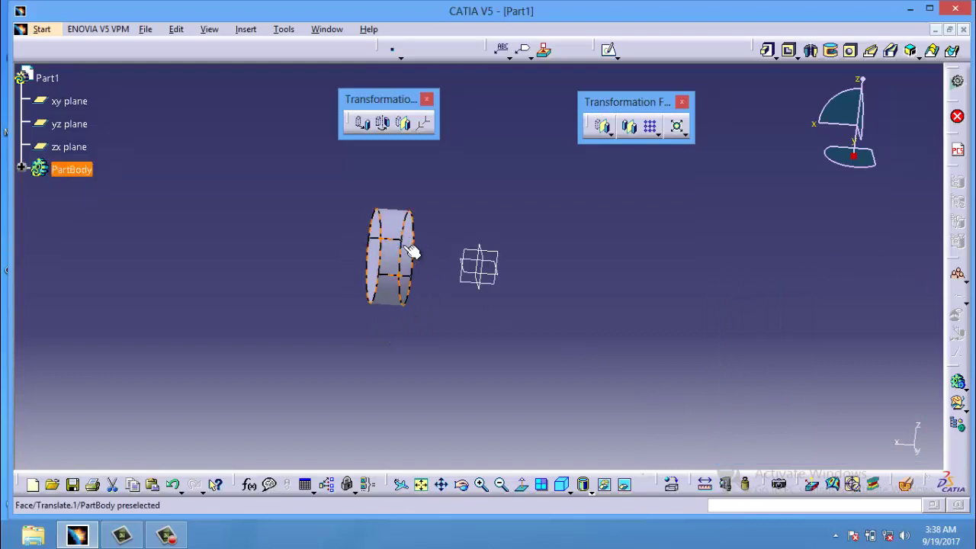
pyautogui.click(477, 279)
pyautogui.press('Delete')
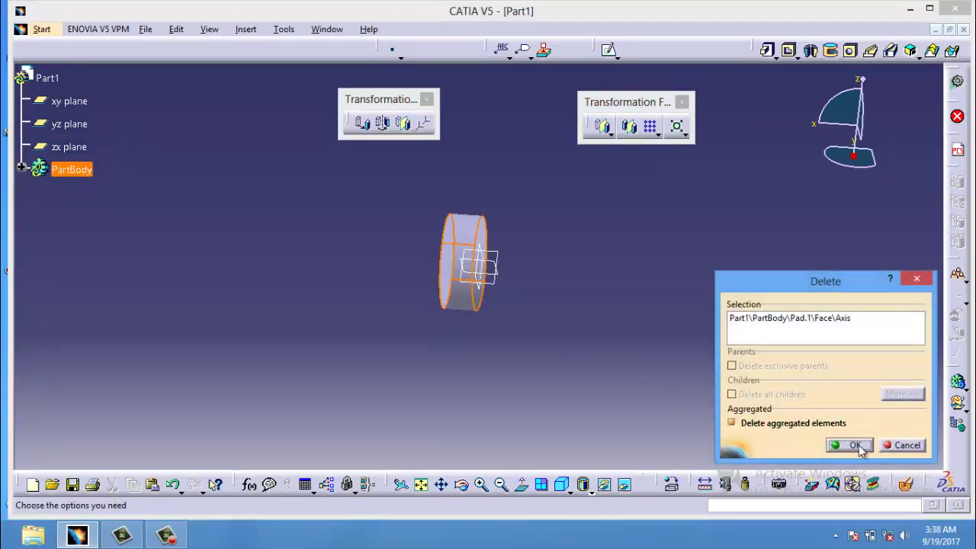
pyautogui.click(852, 445)
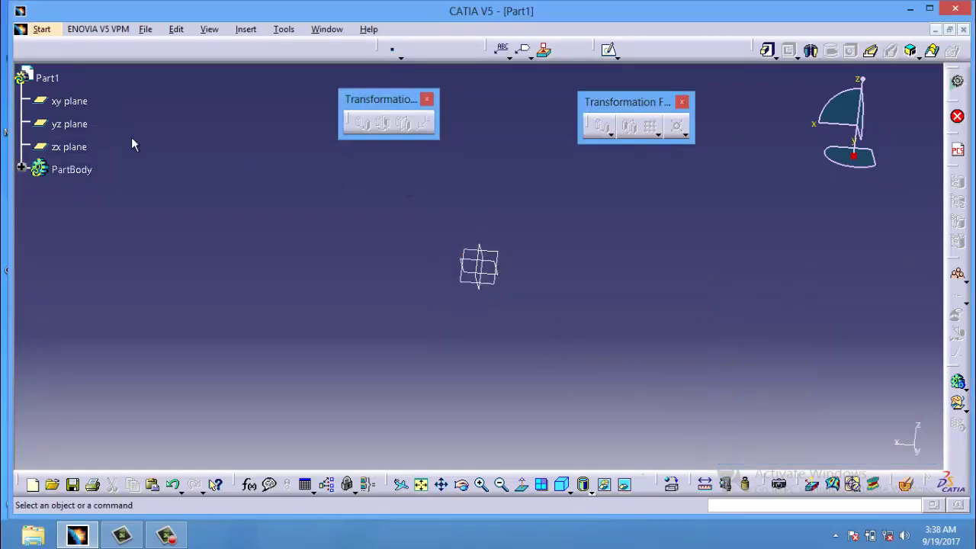
pyautogui.click(82, 101)
# - Hide the three reference planes (xy, yz, zx)
pyautogui.keyDown('ctrl'); pyautogui.click(83, 124); pyautogui.keyUp('ctrl')
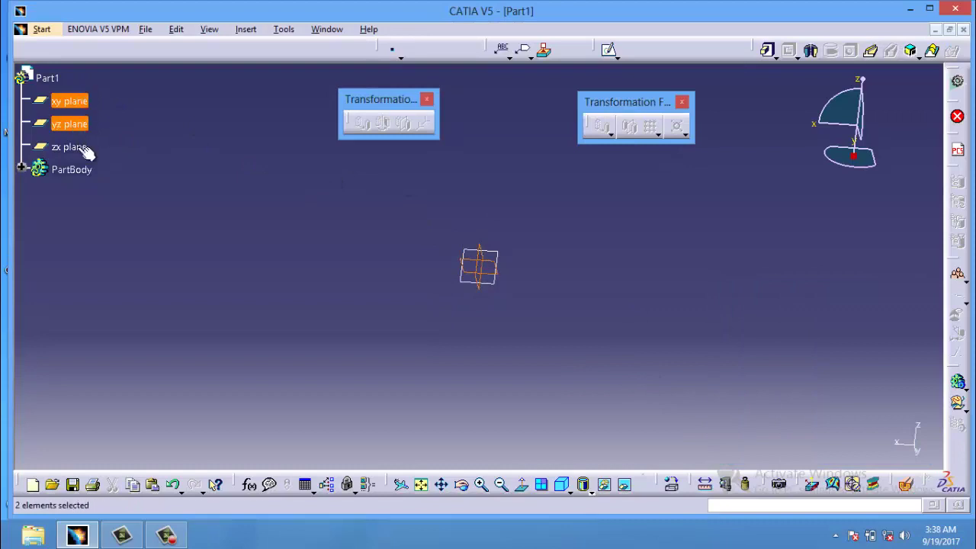
pyautogui.keyDown('ctrl'); pyautogui.click(81, 148); pyautogui.keyUp('ctrl')
pyautogui.rightClick(79, 132)
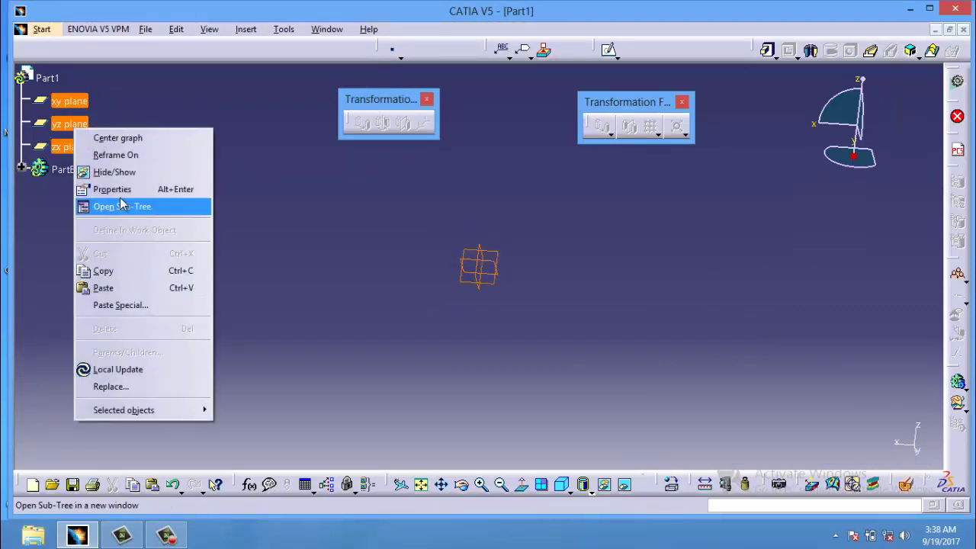
pyautogui.click(120, 173)
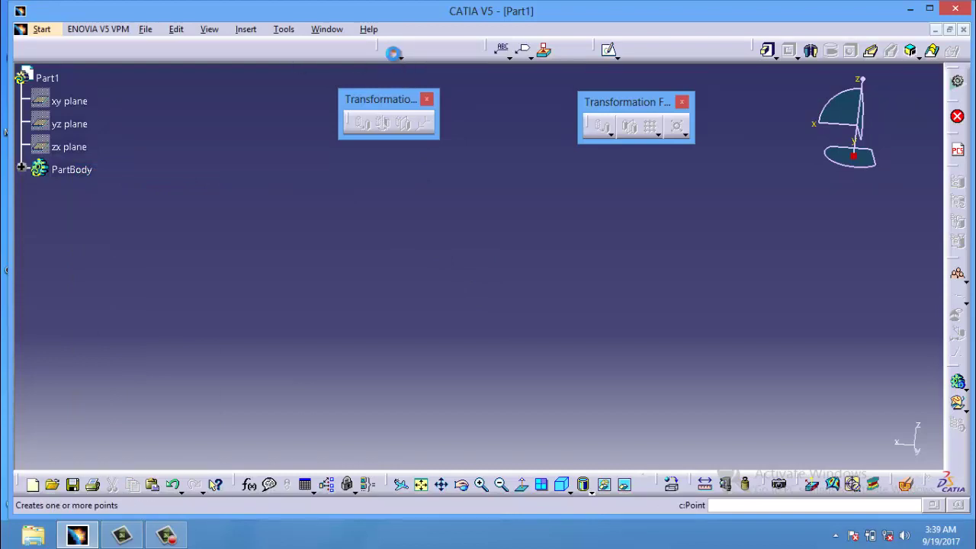
# - Create a point at the origin and another at X 111mm, Y 111mm, Z 0mm
pyautogui.click(394, 52)
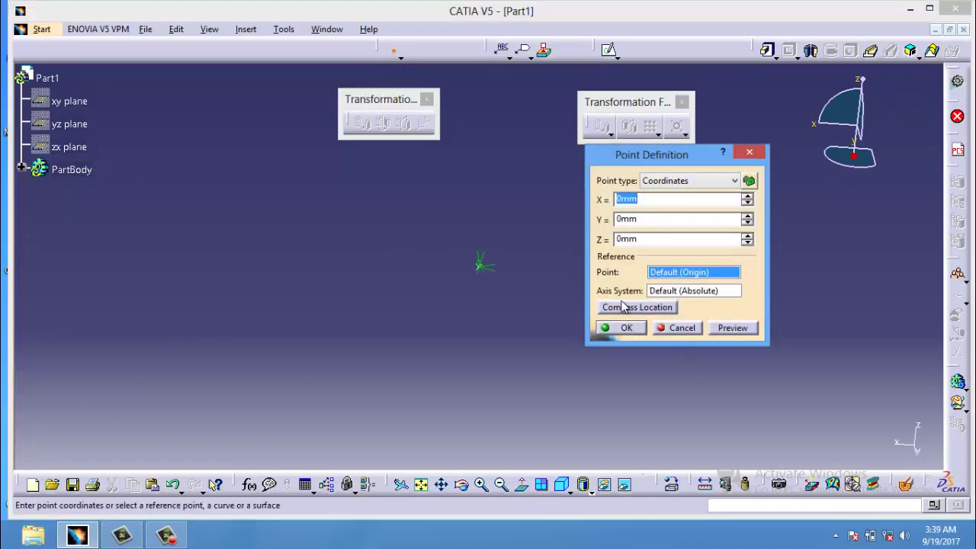
pyautogui.click(621, 328)
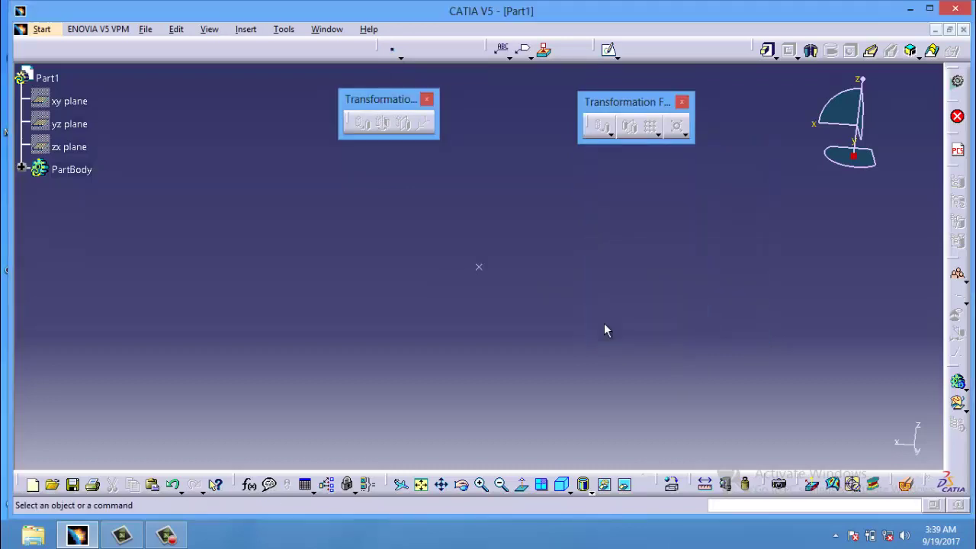
pyautogui.click(390, 53)
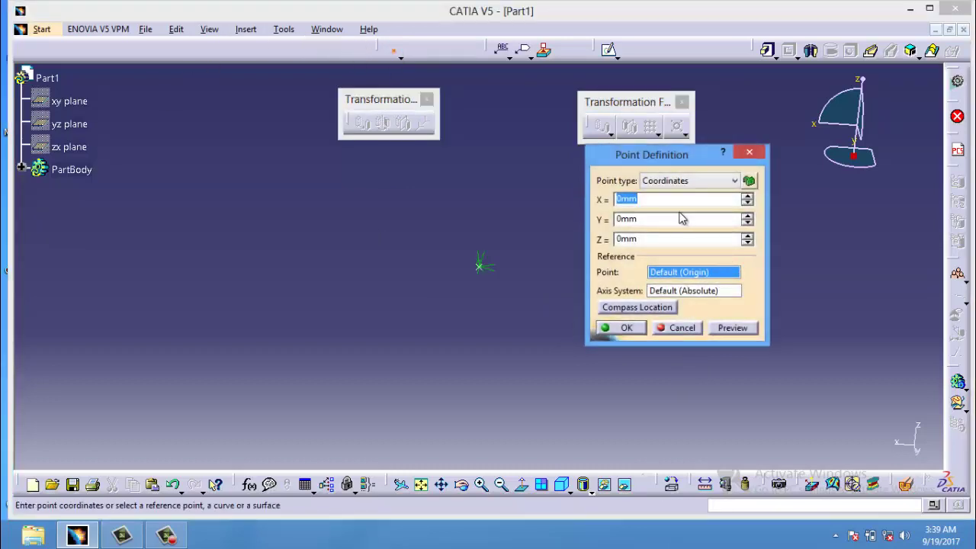
pyautogui.write('111')
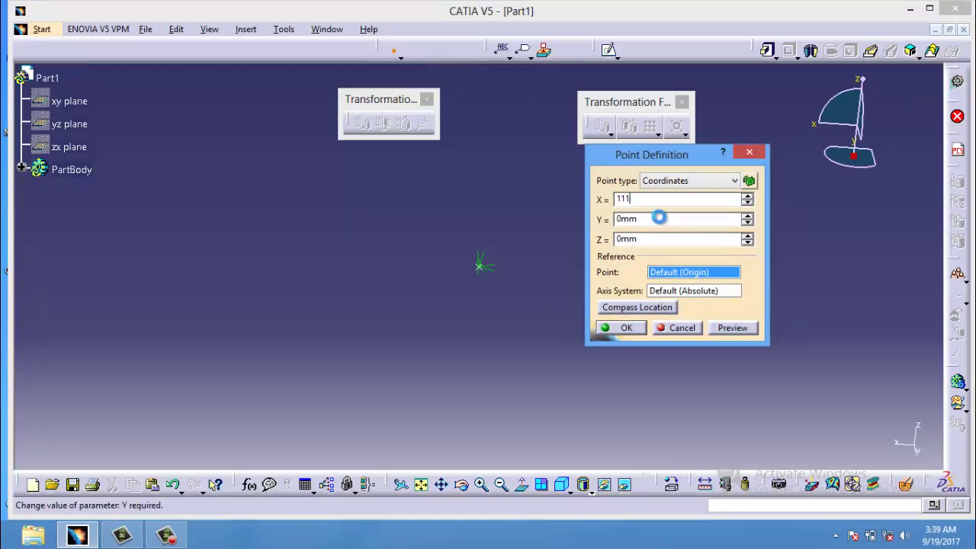
pyautogui.press('Tab')
pyautogui.write('111')
pyautogui.press('Tab')
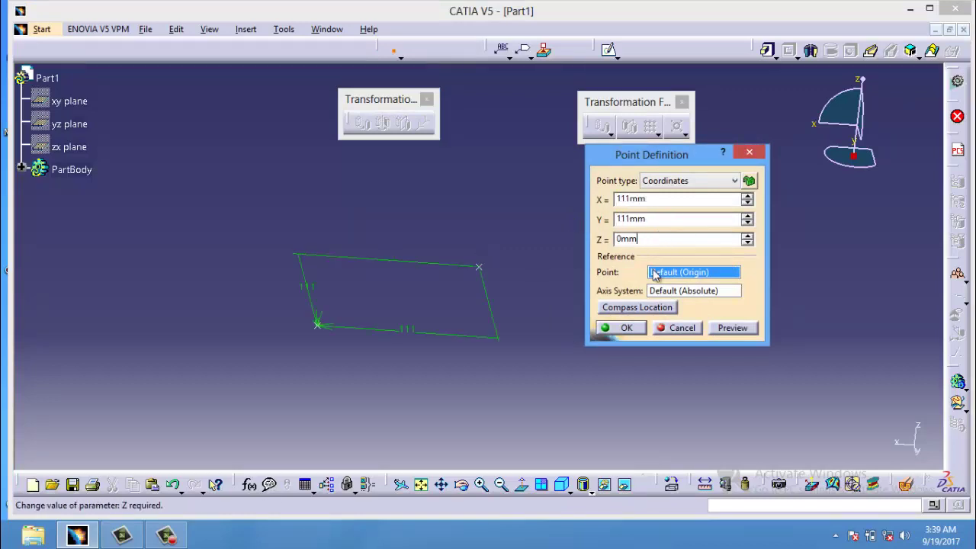
pyautogui.click(621, 328)
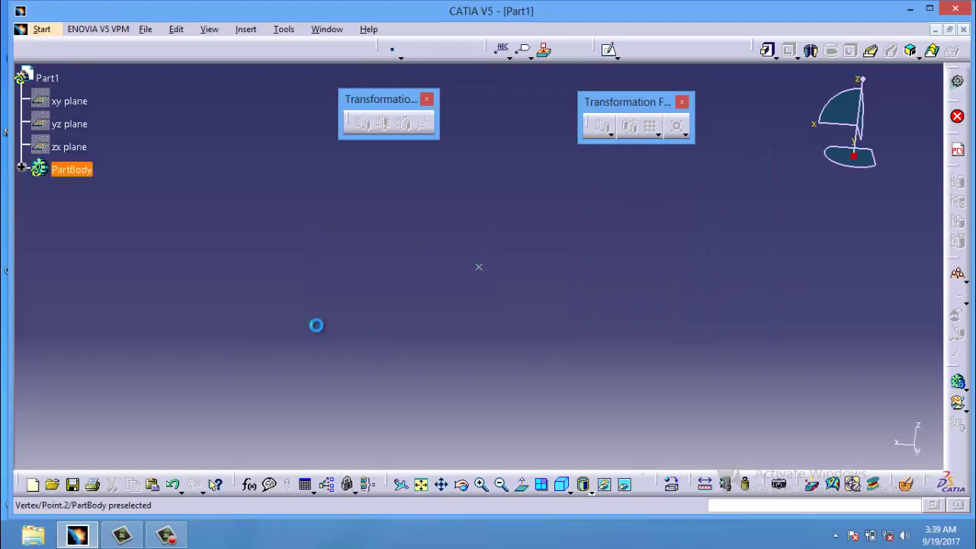
# - Insert a standard axis system with the default settings
pyautogui.click(246, 29)
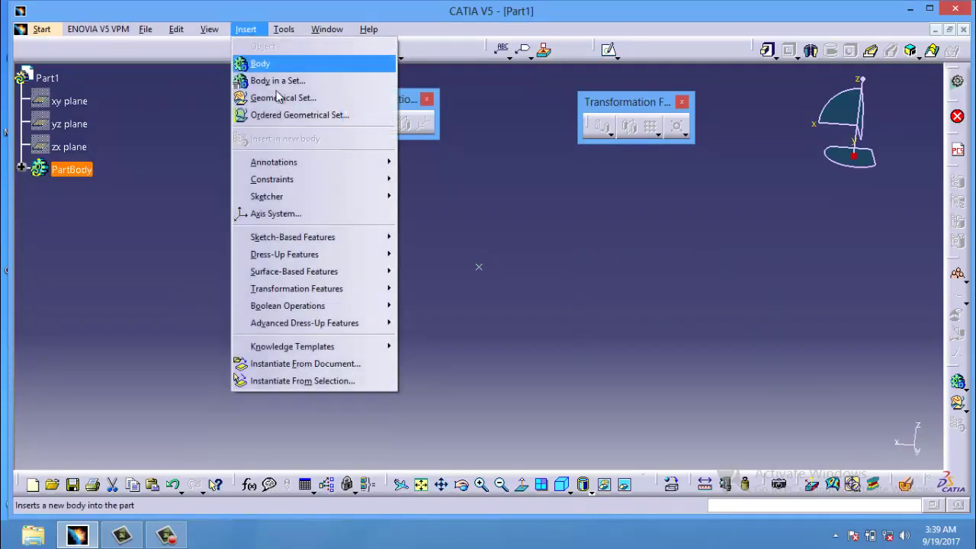
pyautogui.click(290, 213)
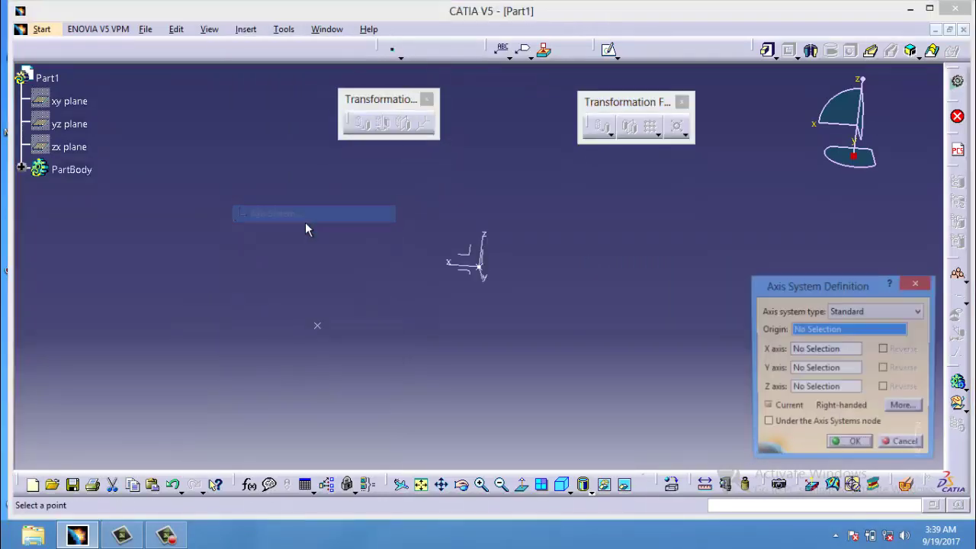
pyautogui.click(855, 445)
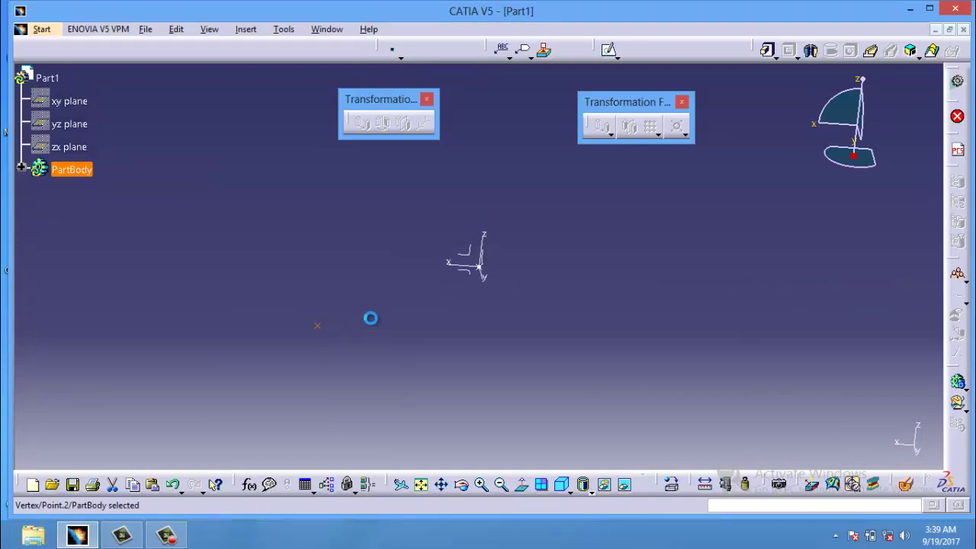
# - Insert another Standard-type axis system with its origin at Point.2 (111, 111, 0)
pyautogui.click(245, 29)
pyautogui.click(275, 212)
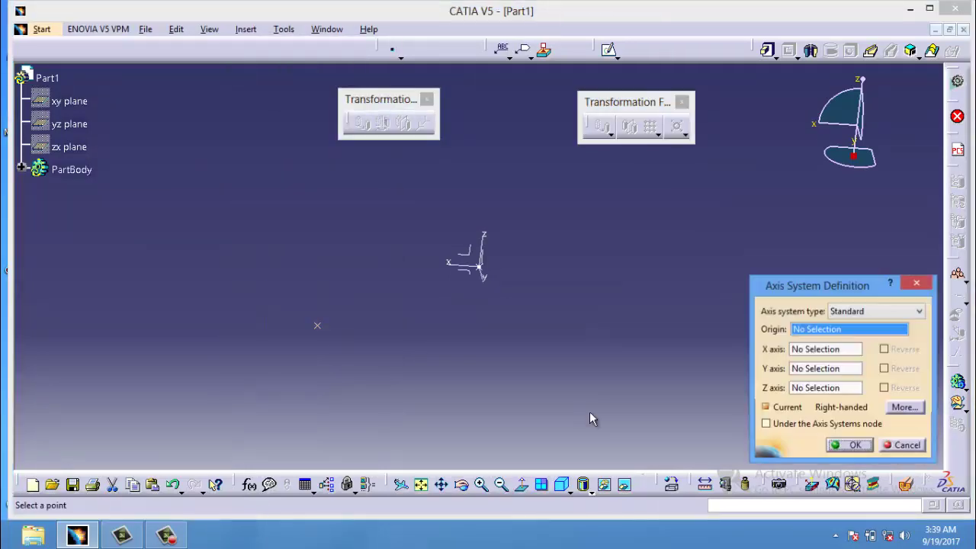
pyautogui.click(880, 309)
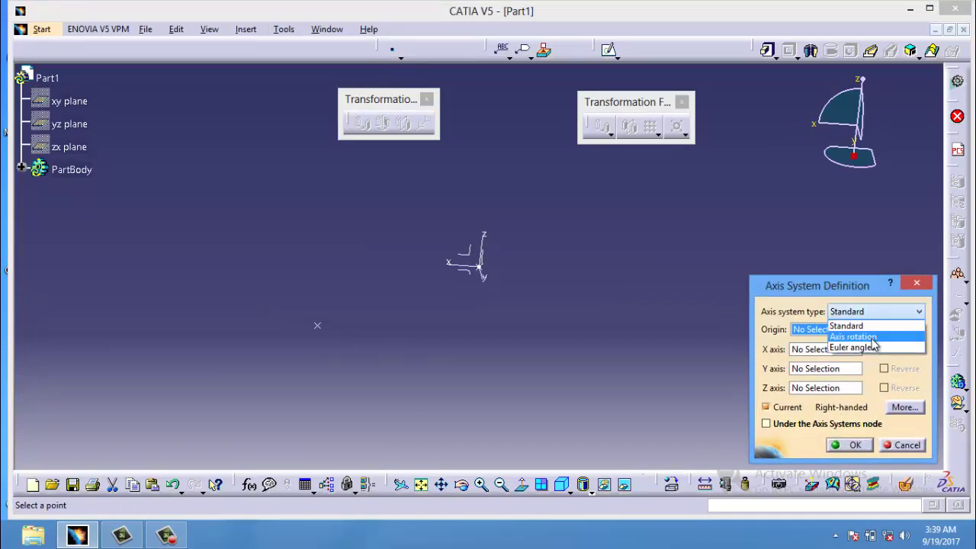
pyautogui.click(869, 337)
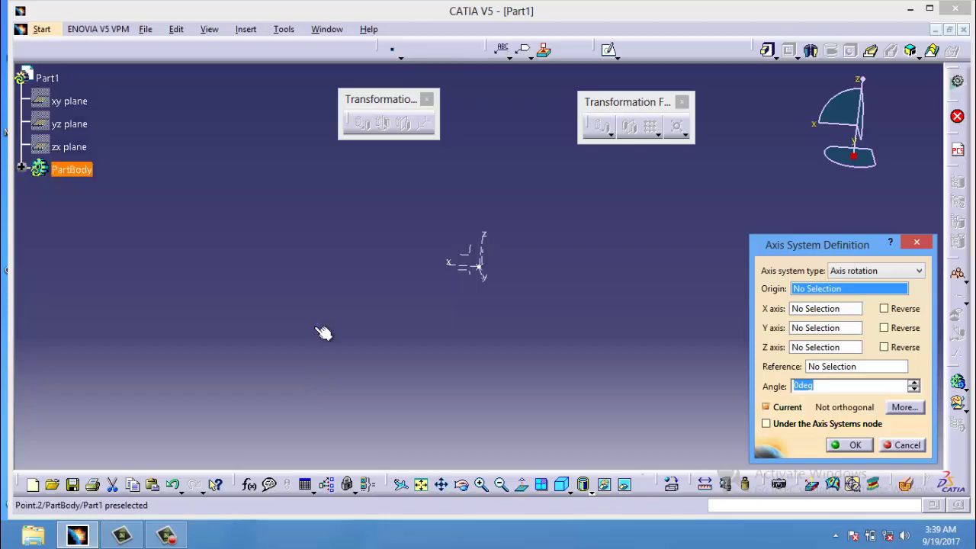
pyautogui.click(314, 330)
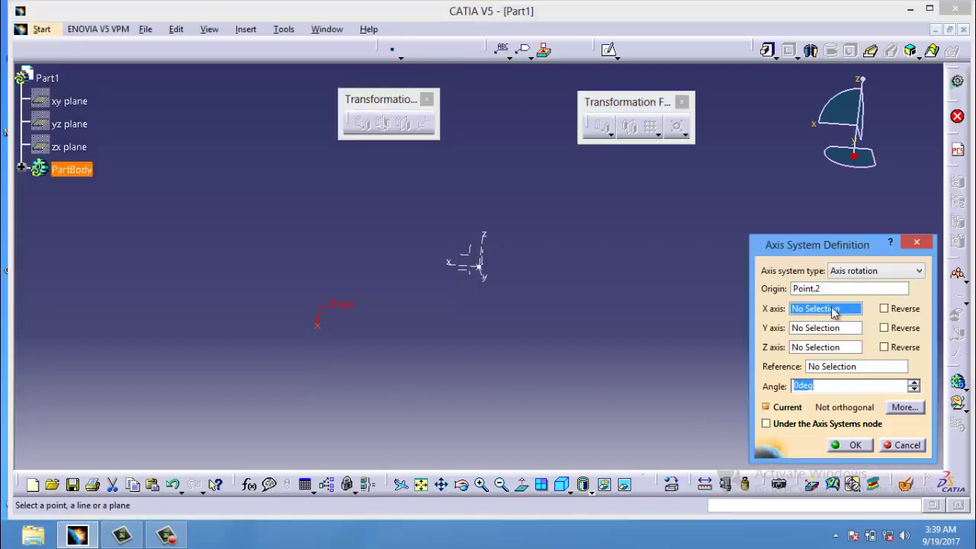
pyautogui.click(877, 269)
pyautogui.click(854, 280)
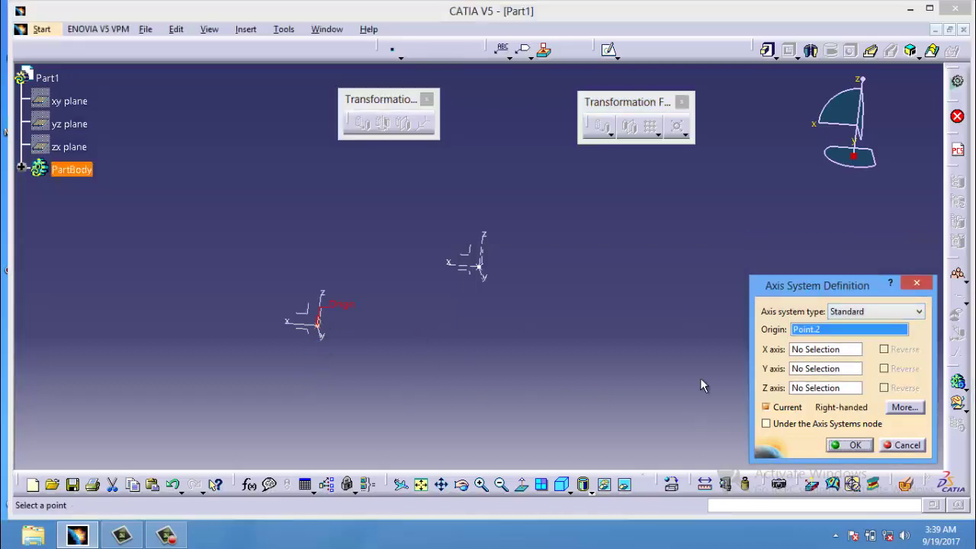
pyautogui.click(866, 447)
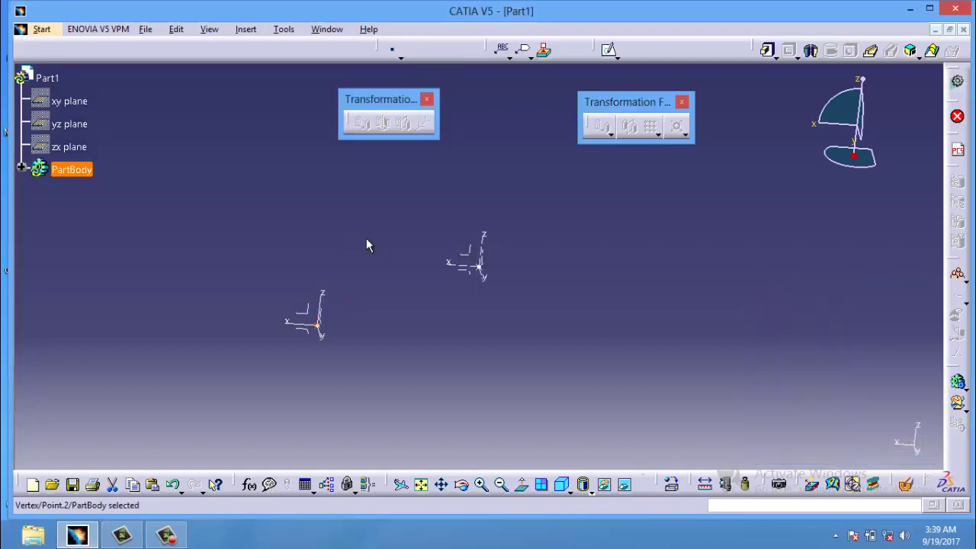
# - Sketch a circle centred on the origin of Axis System.1's YZ plane
pyautogui.click(489, 254)
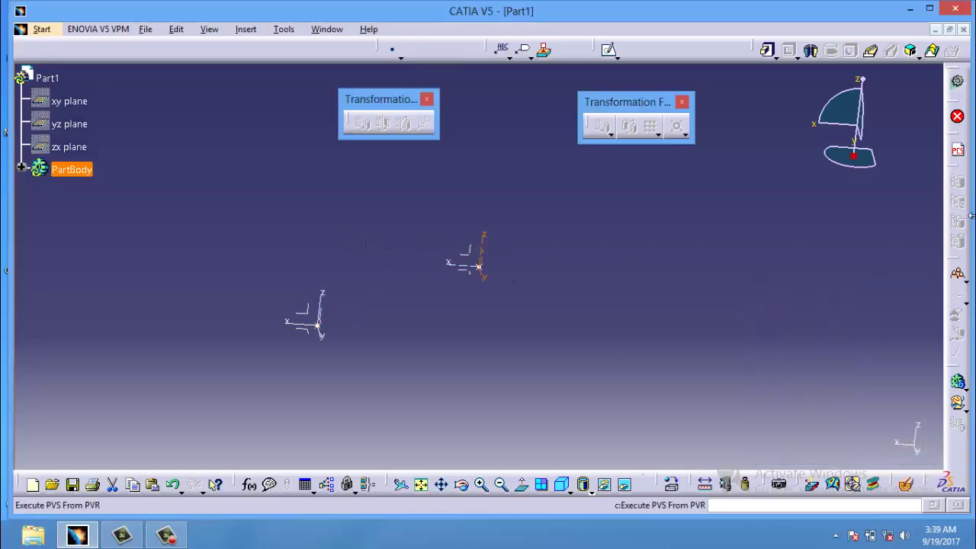
pyautogui.click(608, 50)
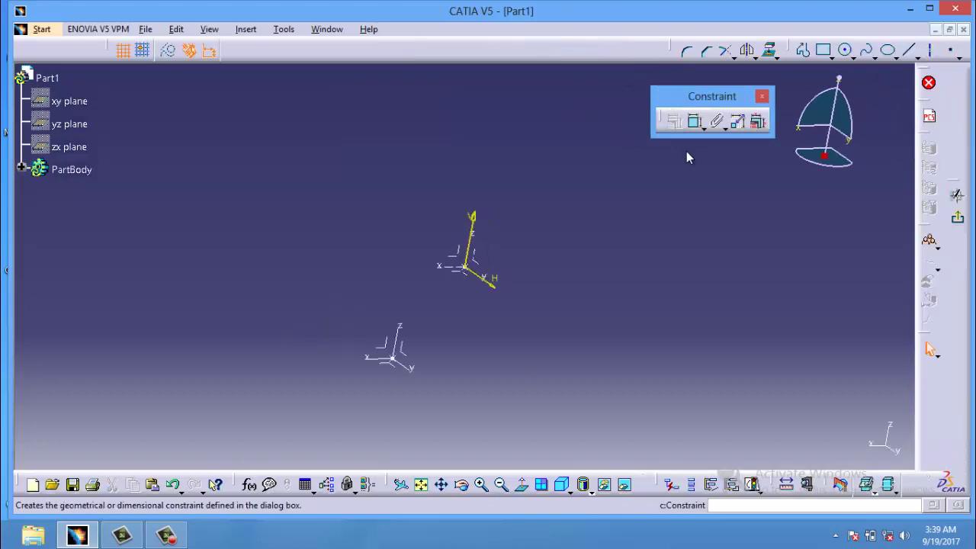
pyautogui.click(846, 49)
pyautogui.click(466, 266)
pyautogui.click(485, 287)
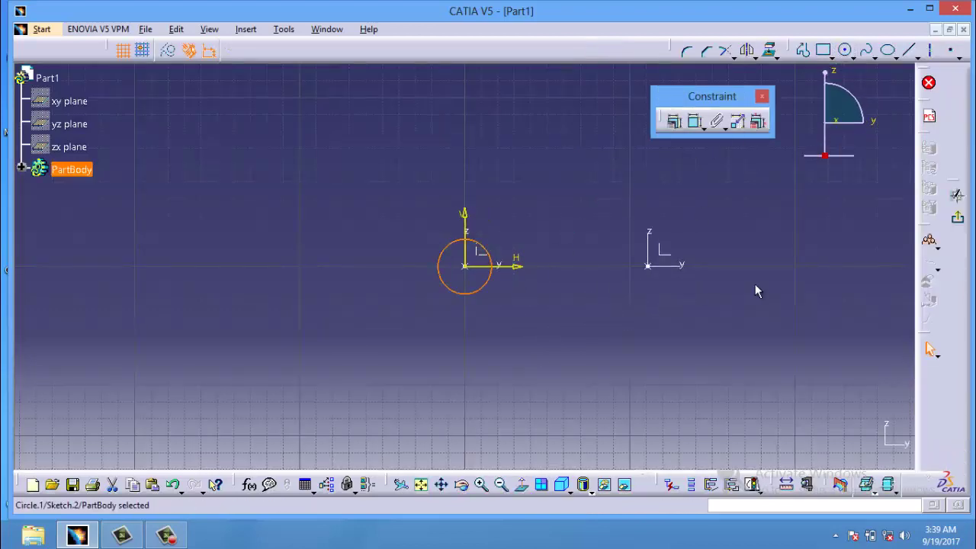
pyautogui.click(960, 217)
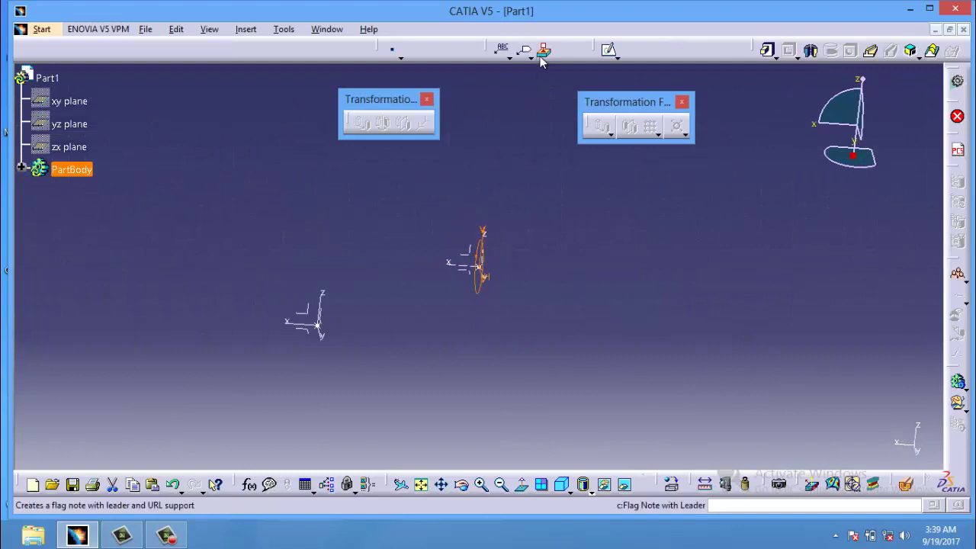
# - Pad the circle 20mm to create Pad.2
pyautogui.click(767, 52)
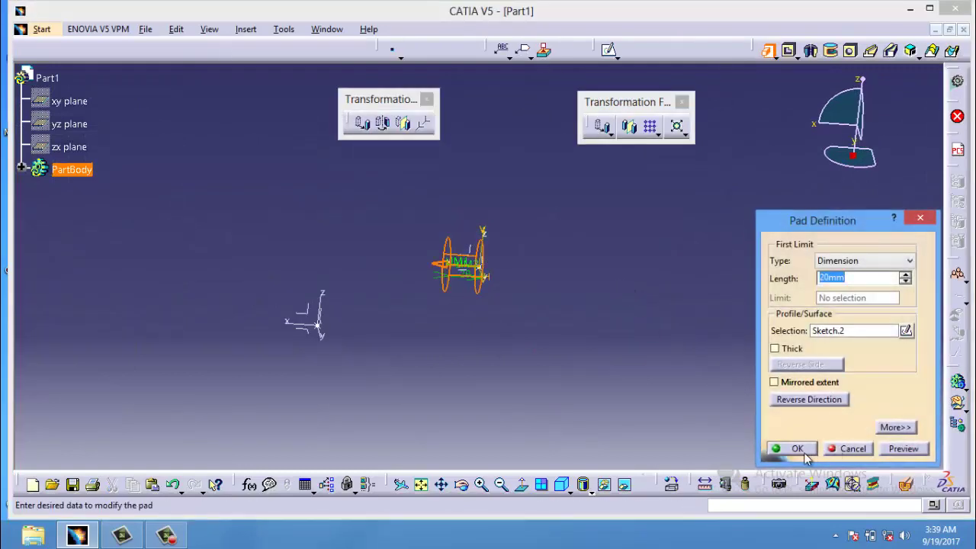
pyautogui.click(797, 449)
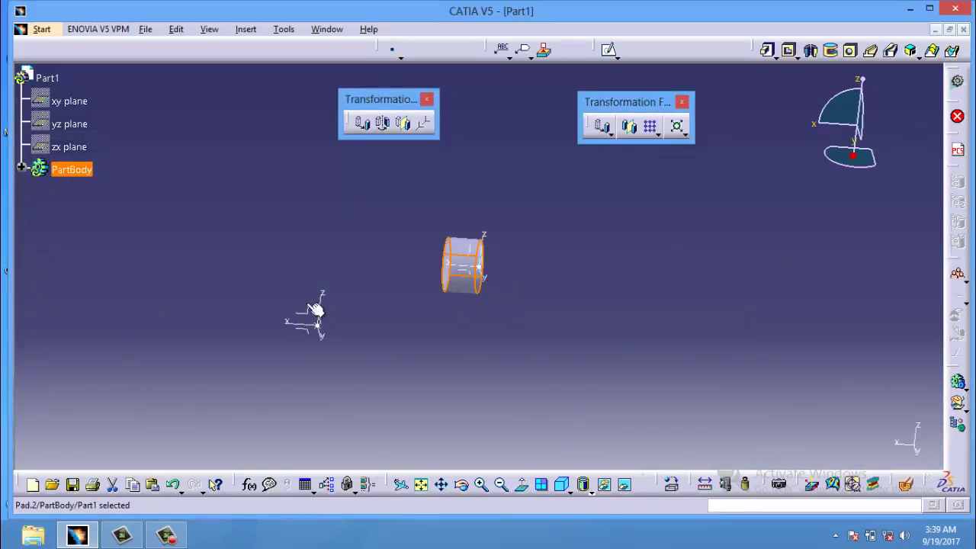
pyautogui.click(448, 151)
# - Apply Axis To Axis from Axis System.1 (reference) to Axis System.2 (target)
pyautogui.click(424, 126)
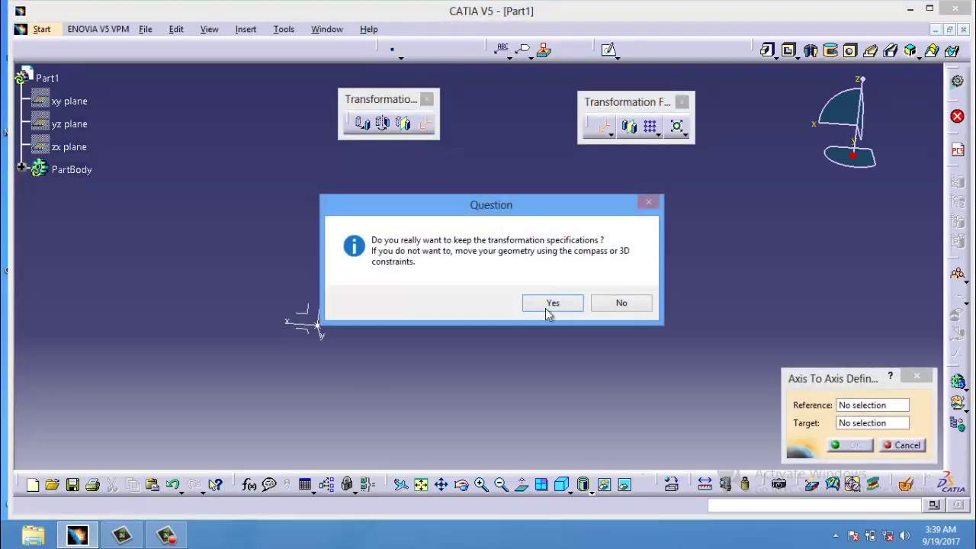
pyautogui.click(553, 303)
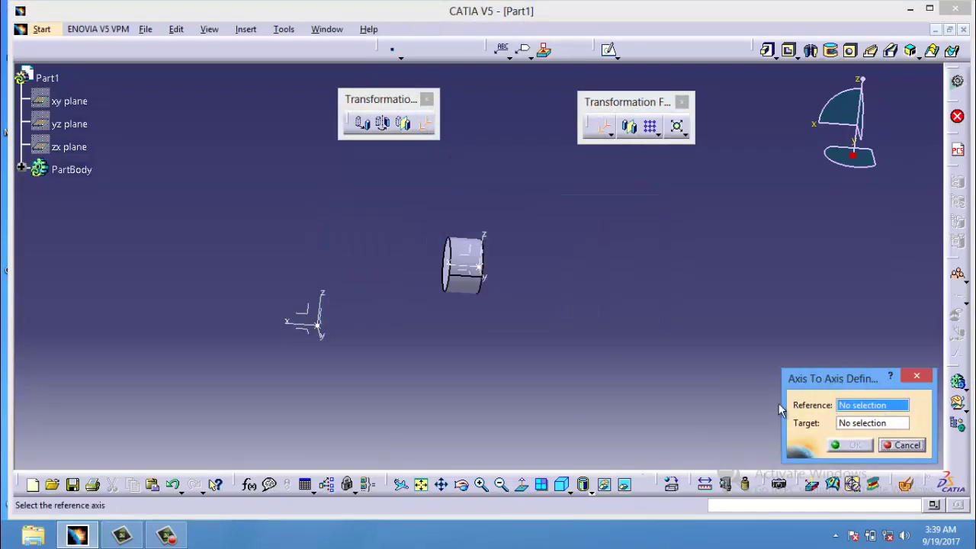
pyautogui.click(472, 266)
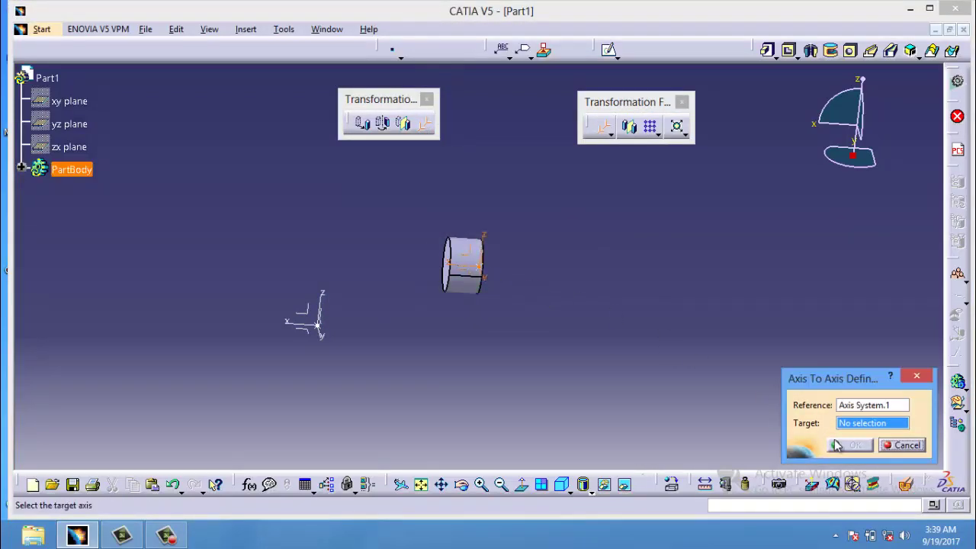
pyautogui.click(319, 321)
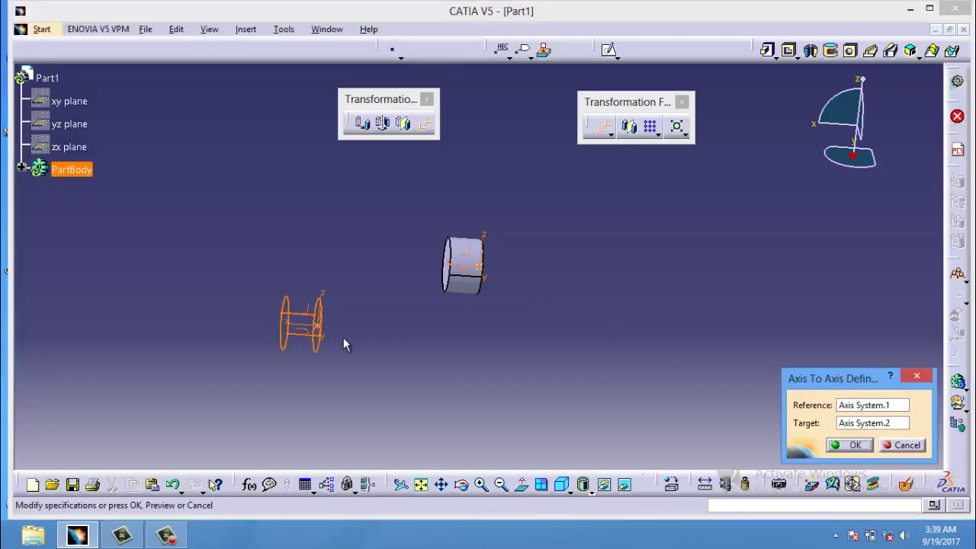
pyautogui.click(855, 446)
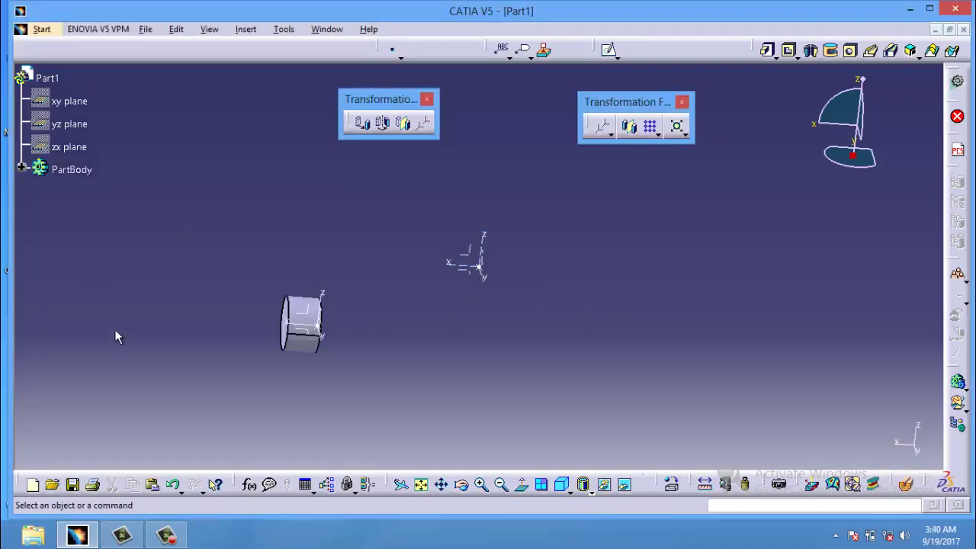
# - Close the Transformations toolbar and float the Patterns toolbar
pyautogui.click(426, 100)
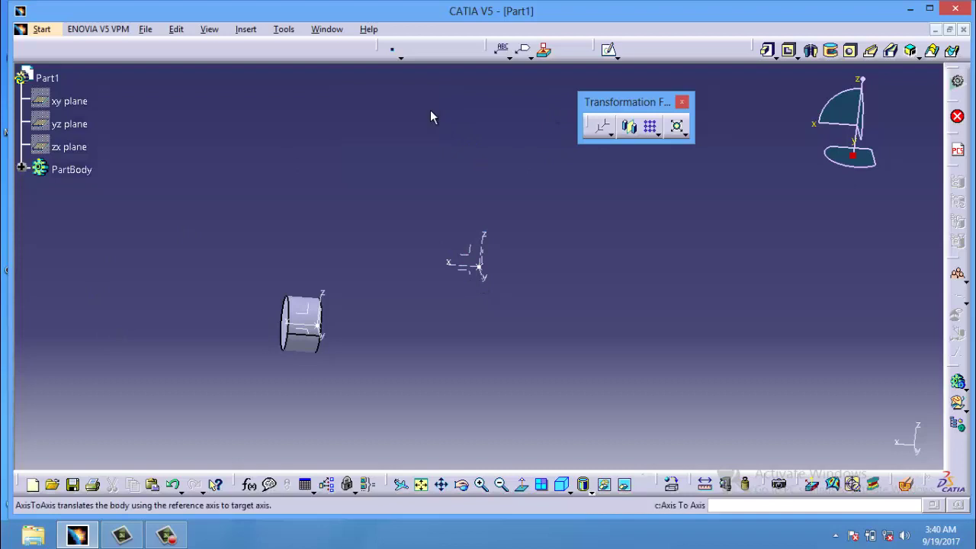
pyautogui.click(654, 131)
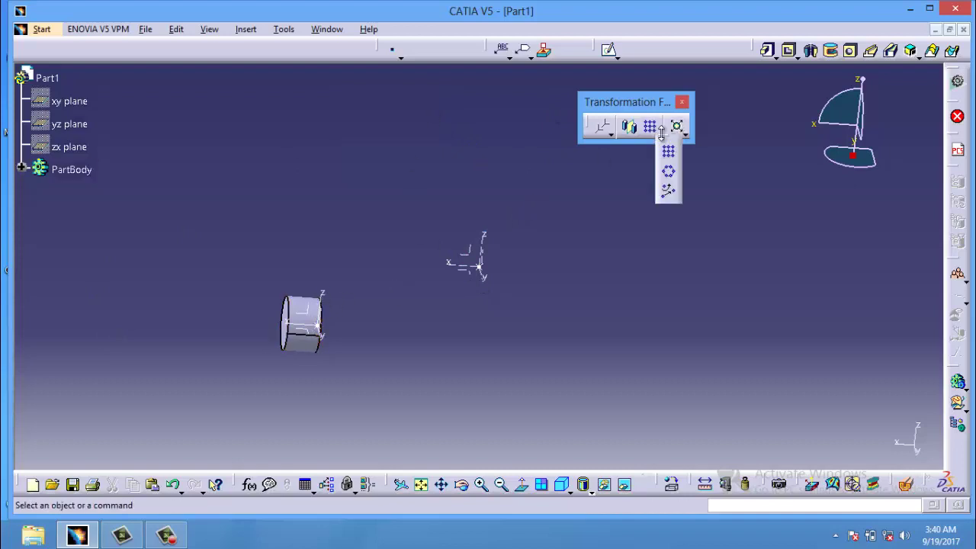
pyautogui.click(659, 137)
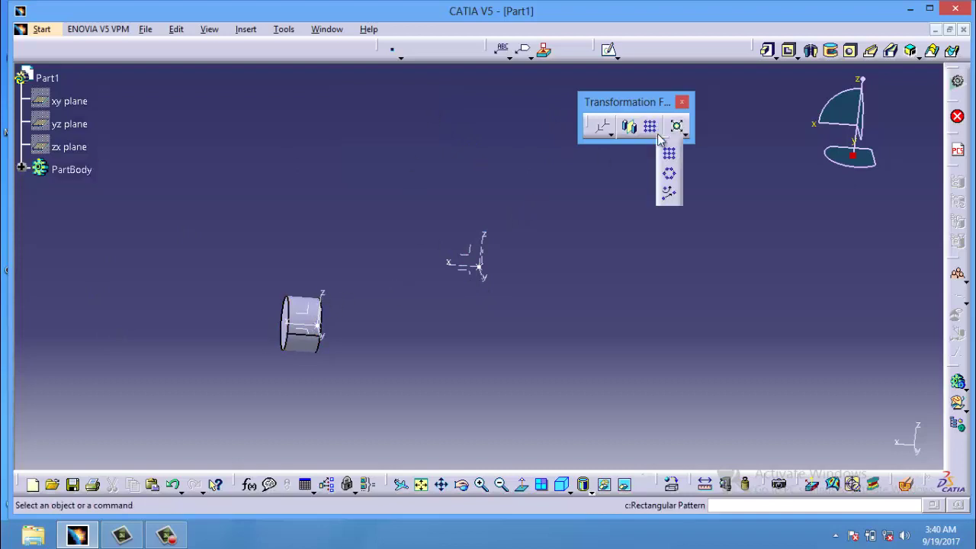
pyautogui.moveTo(664, 147); pyautogui.dragTo(458, 151)
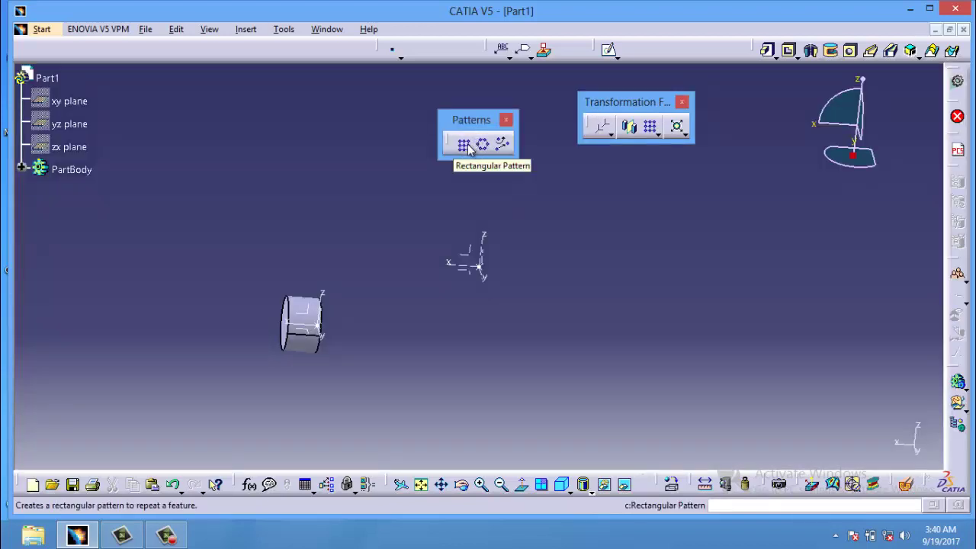
# - Start a Rectangular Pattern using Instance(s) & Length, 2 instances over 20mm
pyautogui.click(467, 147)
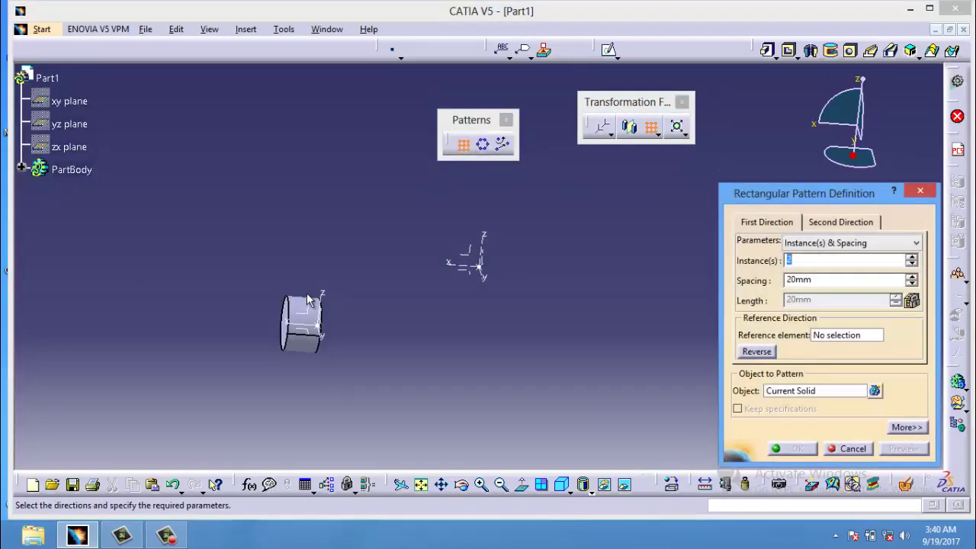
pyautogui.click(852, 244)
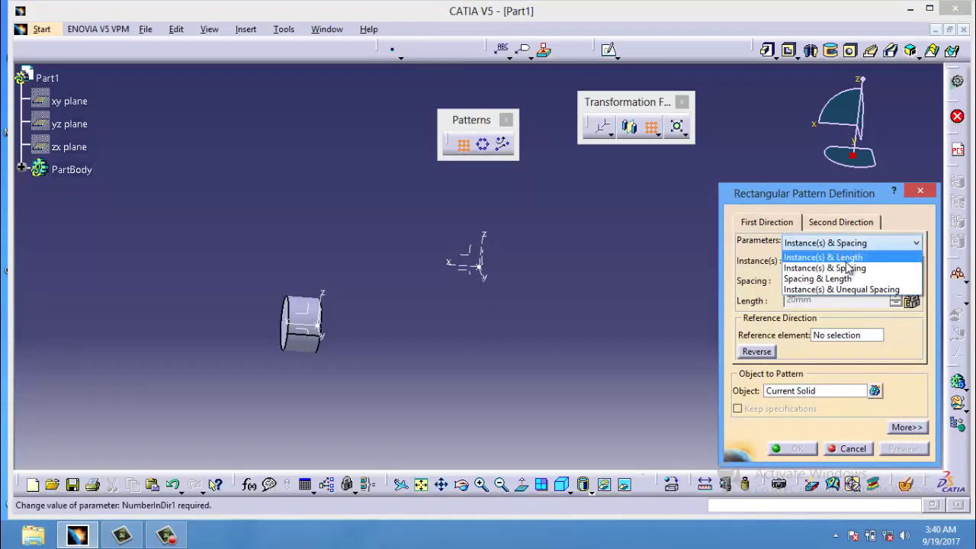
pyautogui.click(824, 257)
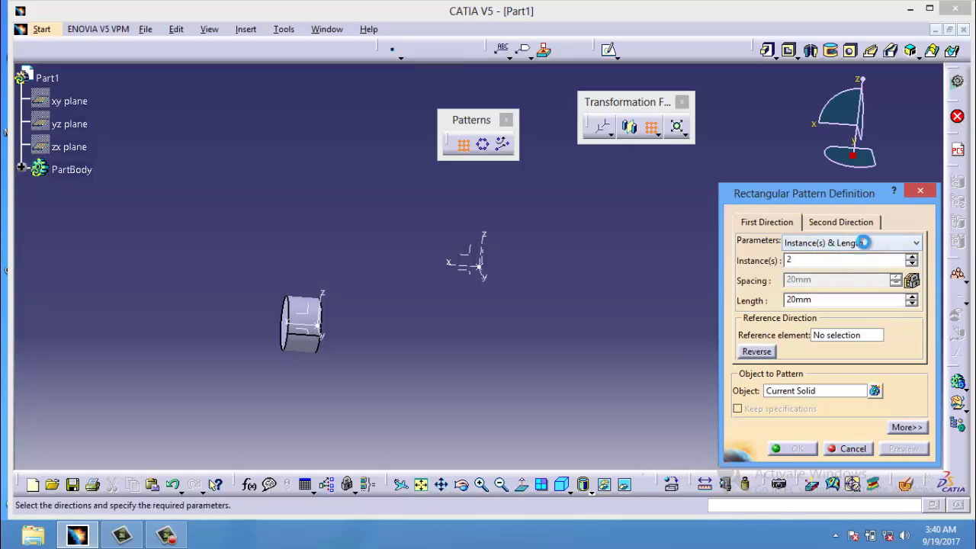
pyautogui.click(863, 243)
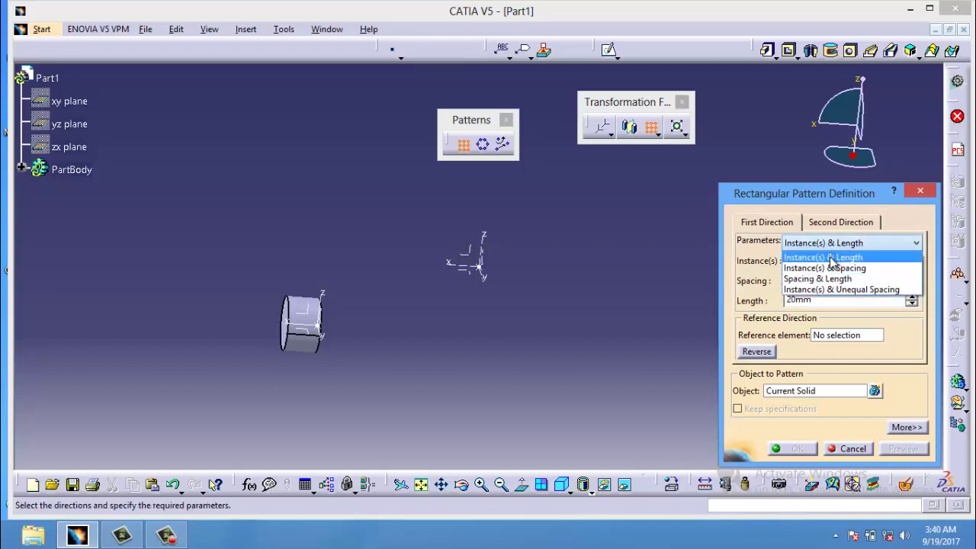
pyautogui.click(831, 260)
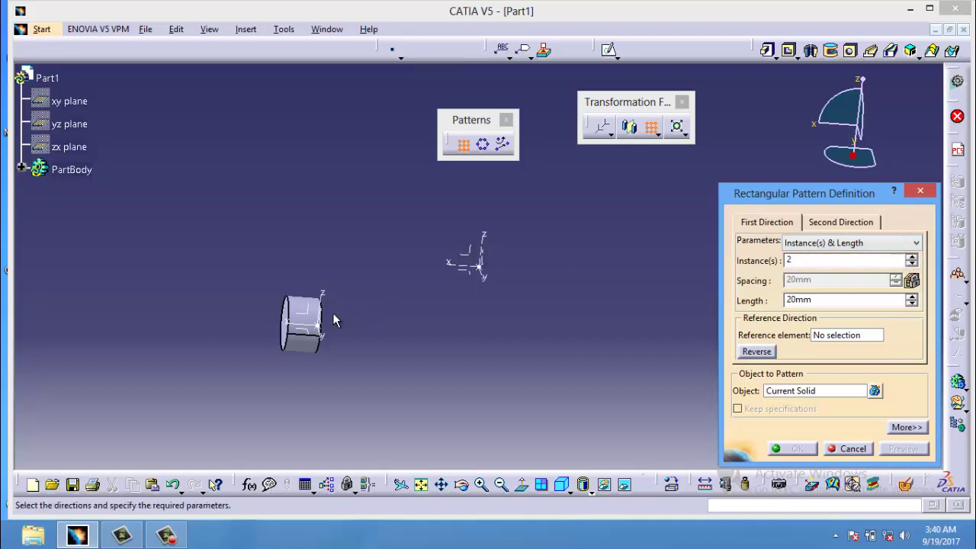
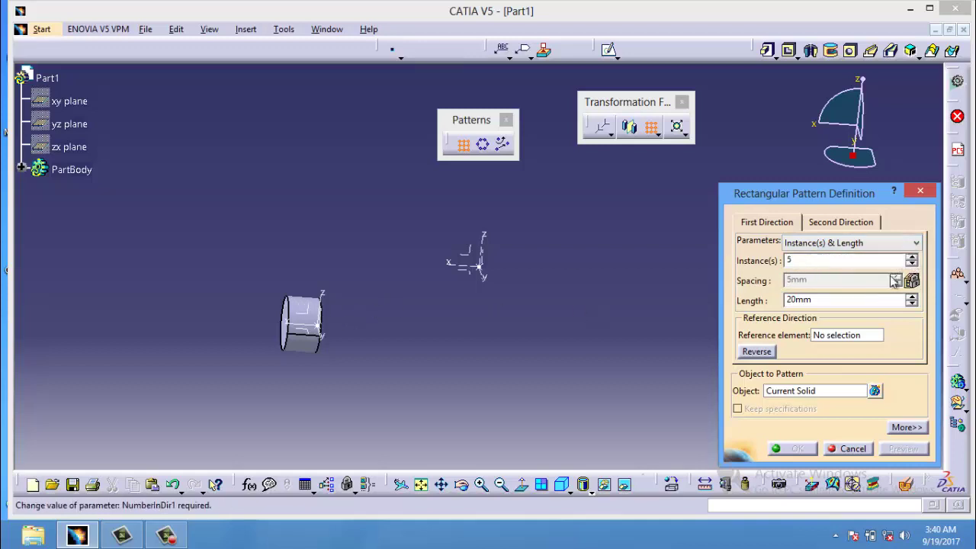
# - Run the rectangular pattern along the Y axis at 55mm length and preview it in 3D
pyautogui.click(830, 335)
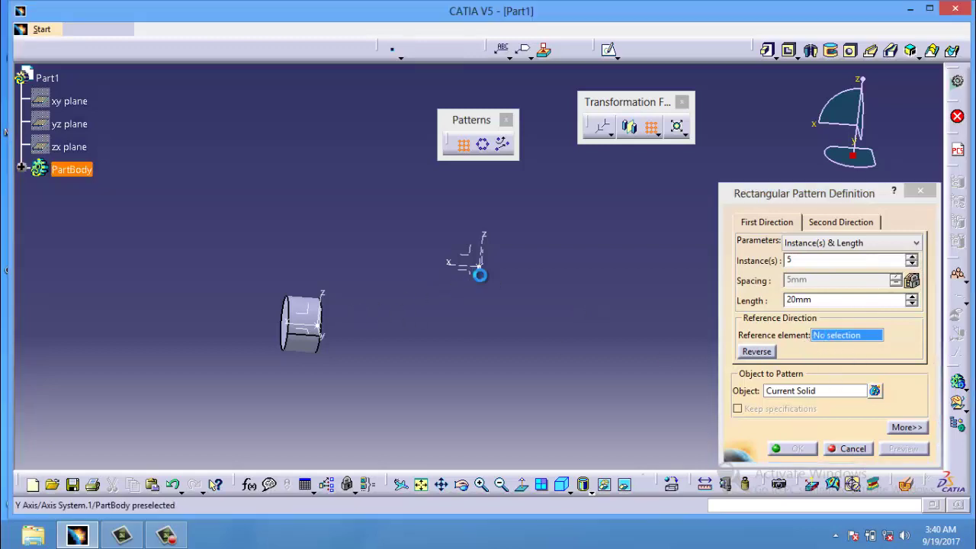
pyautogui.click(479, 271)
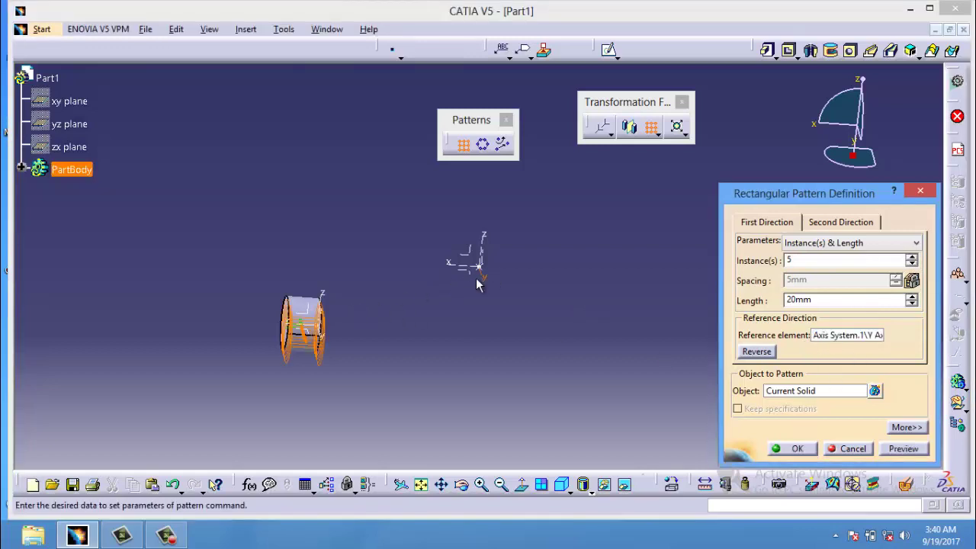
pyautogui.click(912, 296)
pyautogui.click(912, 298)
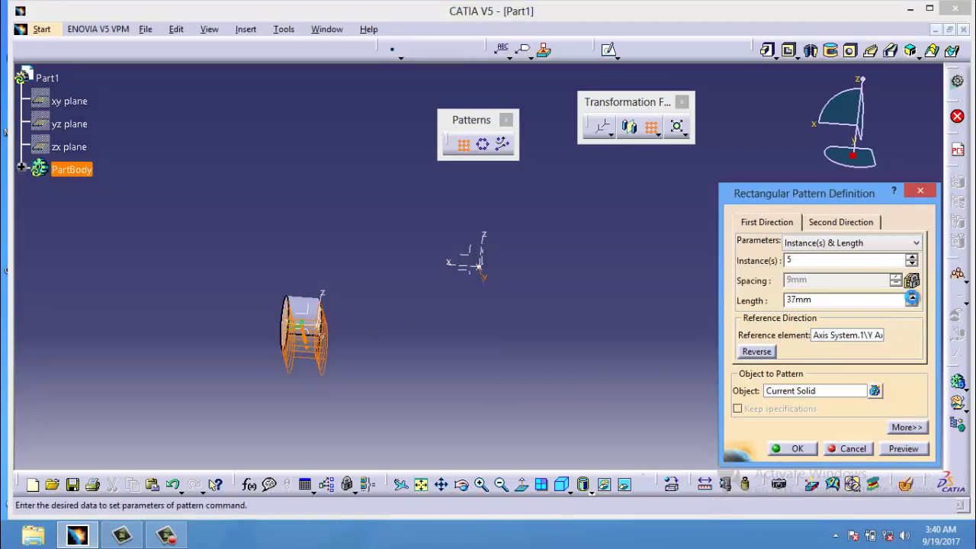
pyautogui.doubleClick(816, 300)
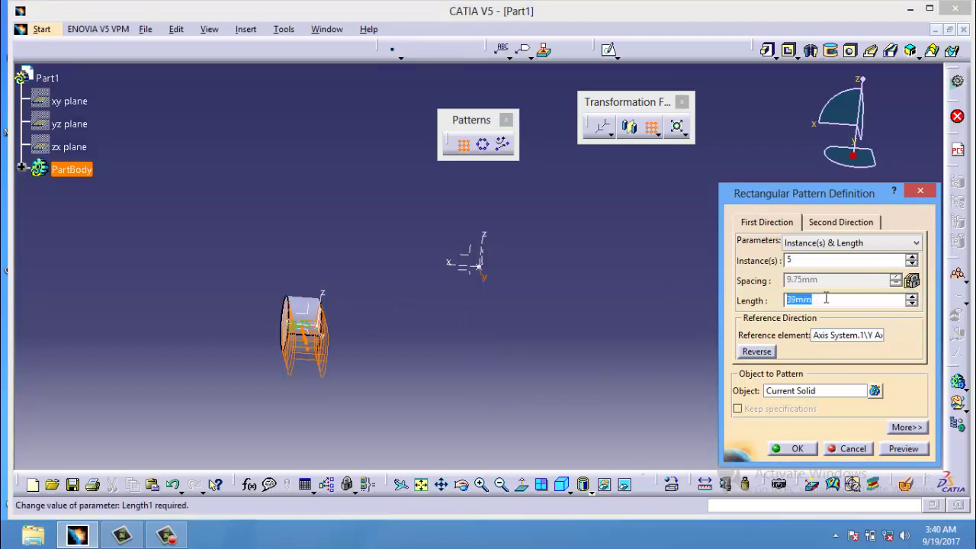
pyautogui.write('55')
pyautogui.press('Return')
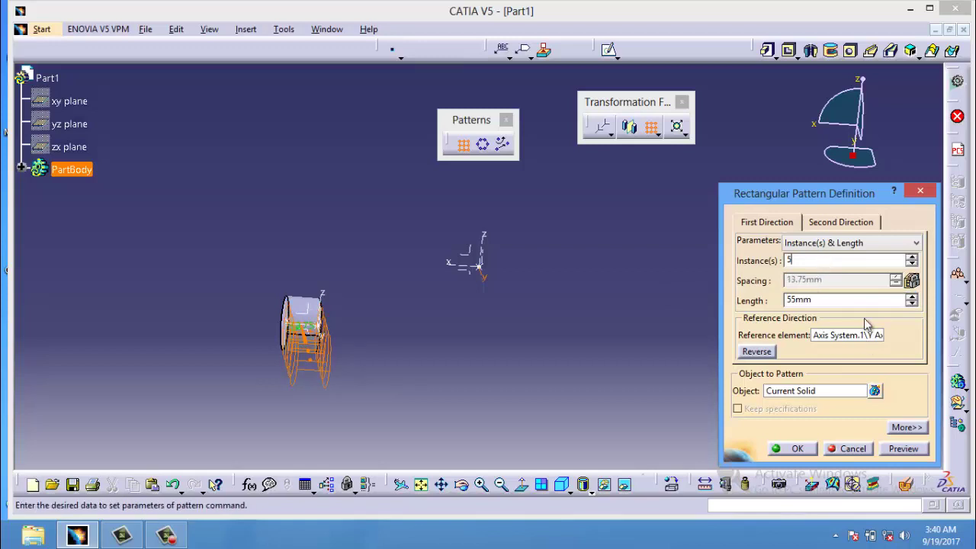
pyautogui.click(904, 450)
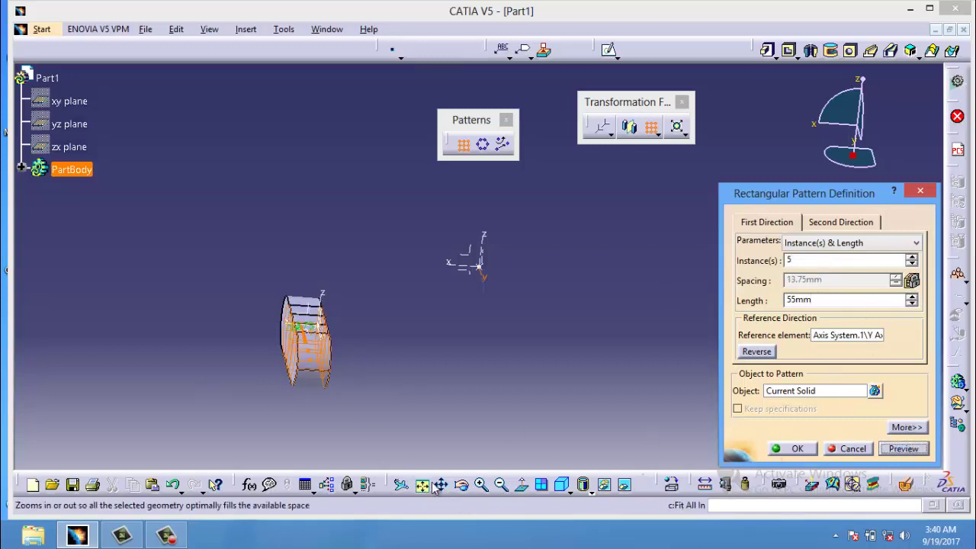
pyautogui.click(462, 486)
pyautogui.moveTo(392, 383); pyautogui.dragTo(471, 422)
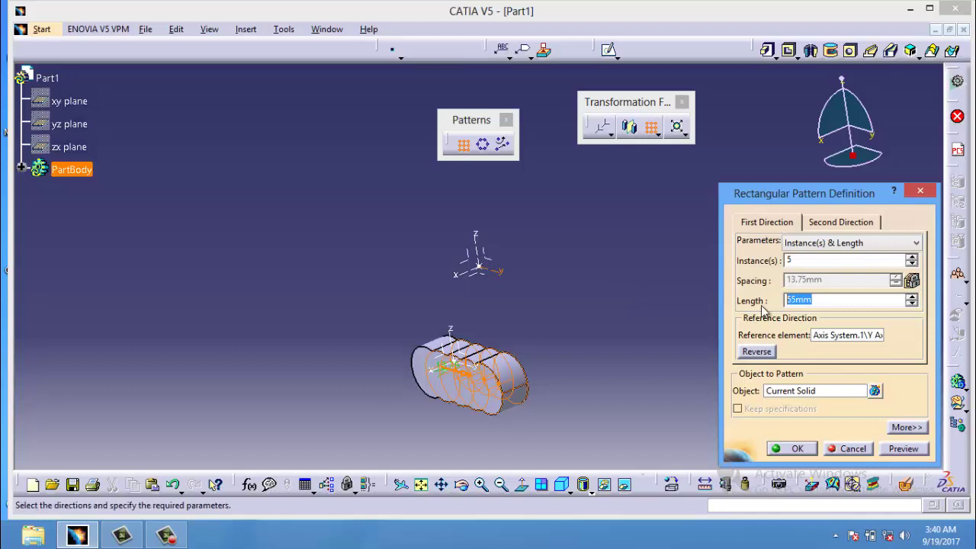
# - Try a 666mm length, settle on 444mm, create the pattern, then undo it
pyautogui.write('666')
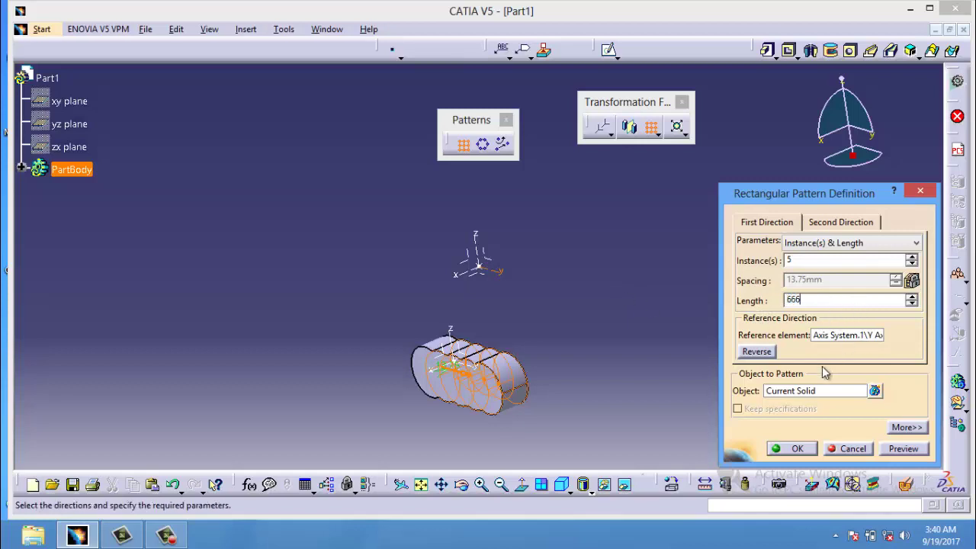
pyautogui.click(904, 449)
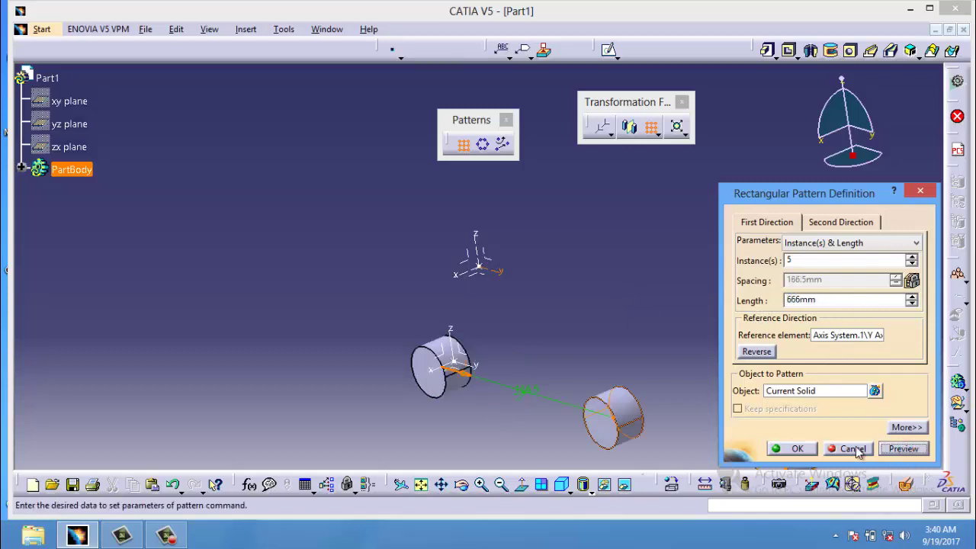
pyautogui.moveTo(422, 314); pyautogui.dragTo(143, 181, button='middle')
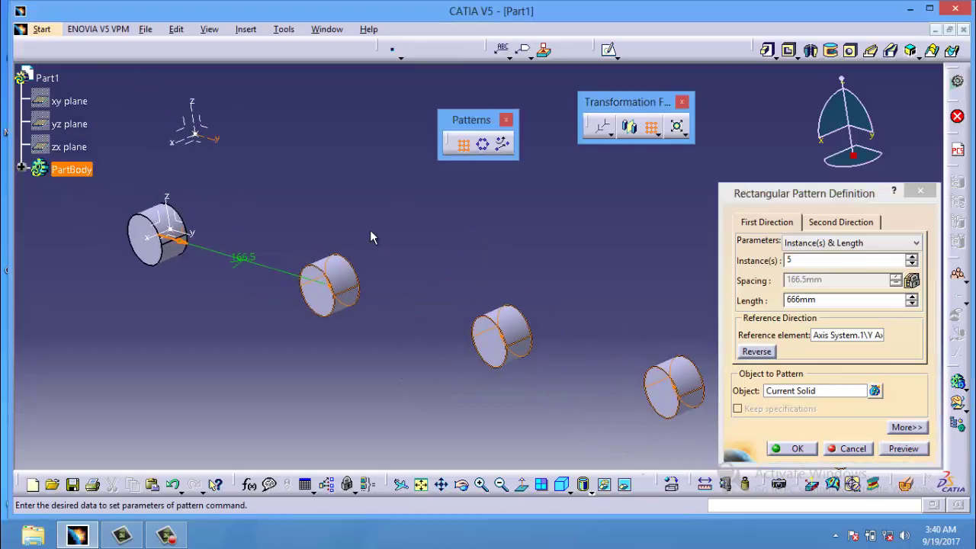
pyautogui.doubleClick(852, 300)
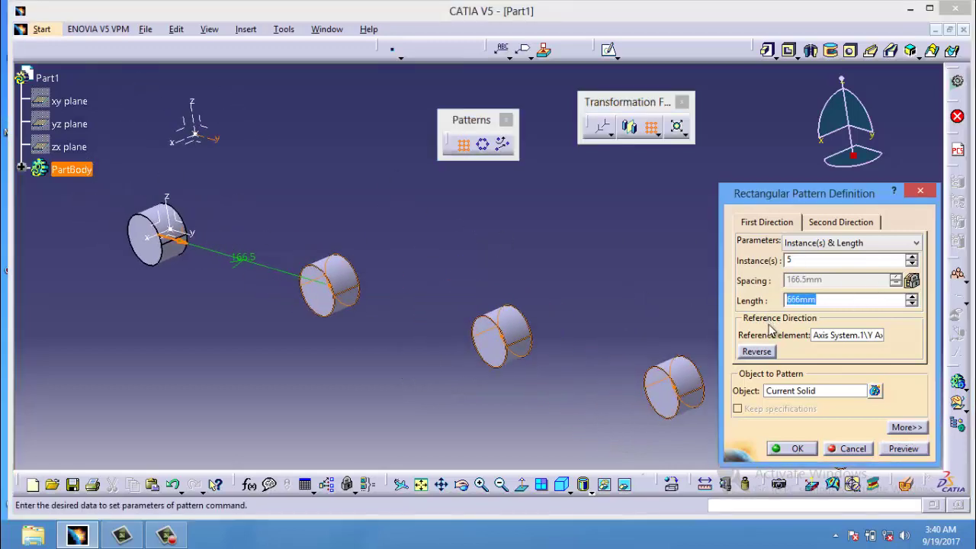
pyautogui.write('655')
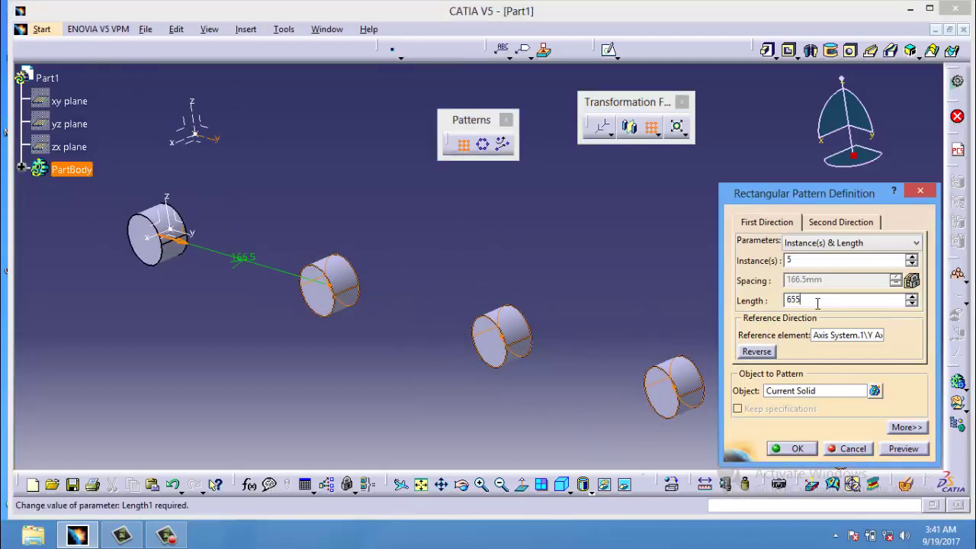
pyautogui.press('Return')
pyautogui.write('444')
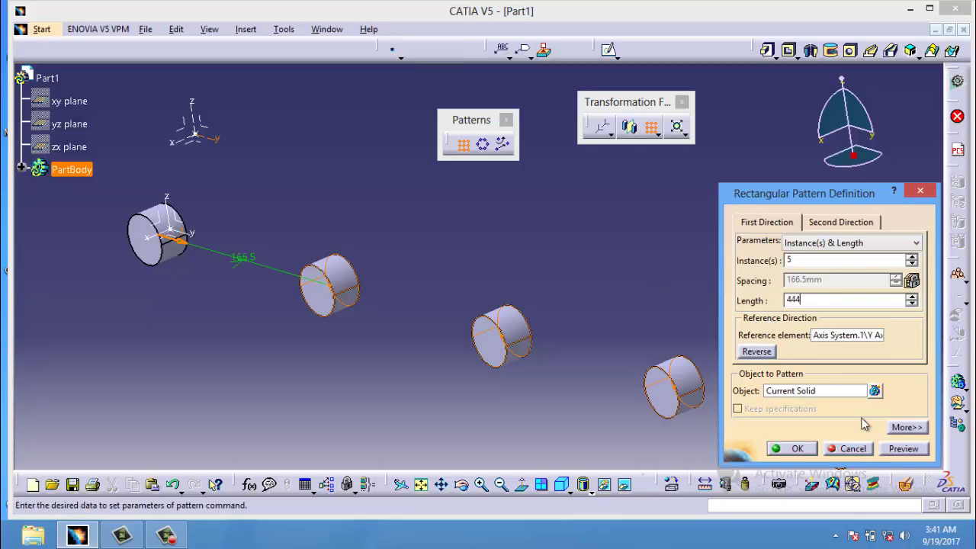
pyautogui.click(908, 452)
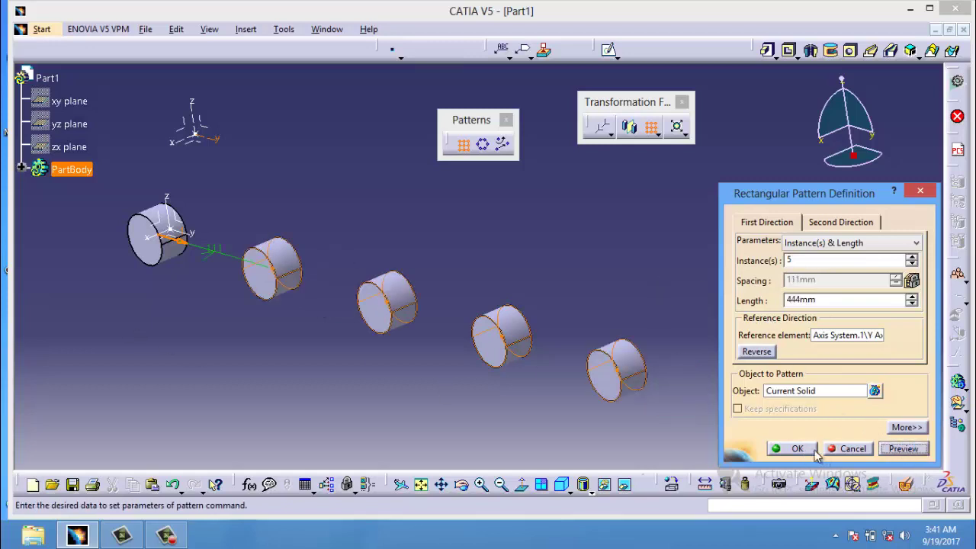
pyautogui.click(793, 448)
pyautogui.hotkey('ctrl', 'z')
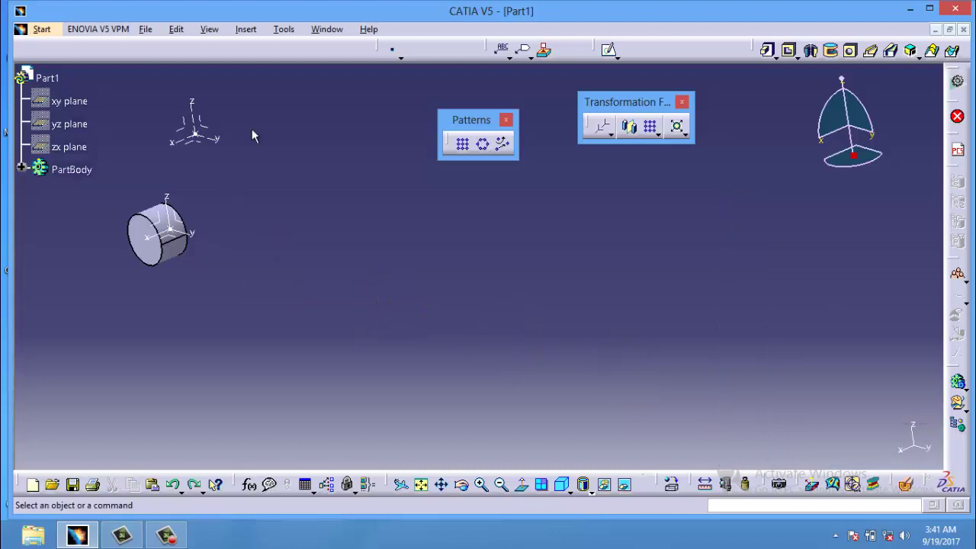
# - Start a circular pattern with 12 instances at 360/12 (30deg) angular spacing
pyautogui.click(486, 144)
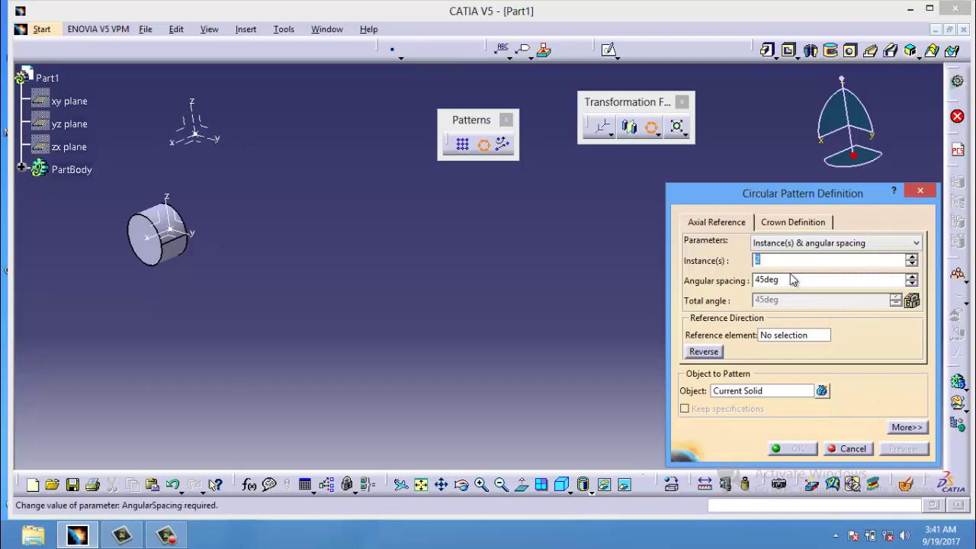
pyautogui.write('13')
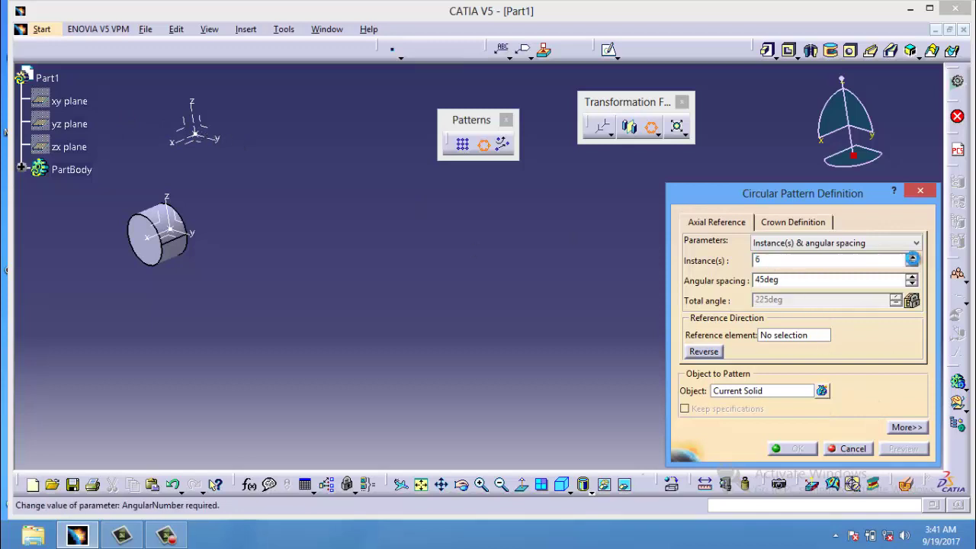
pyautogui.press('Return')
pyautogui.write('1')
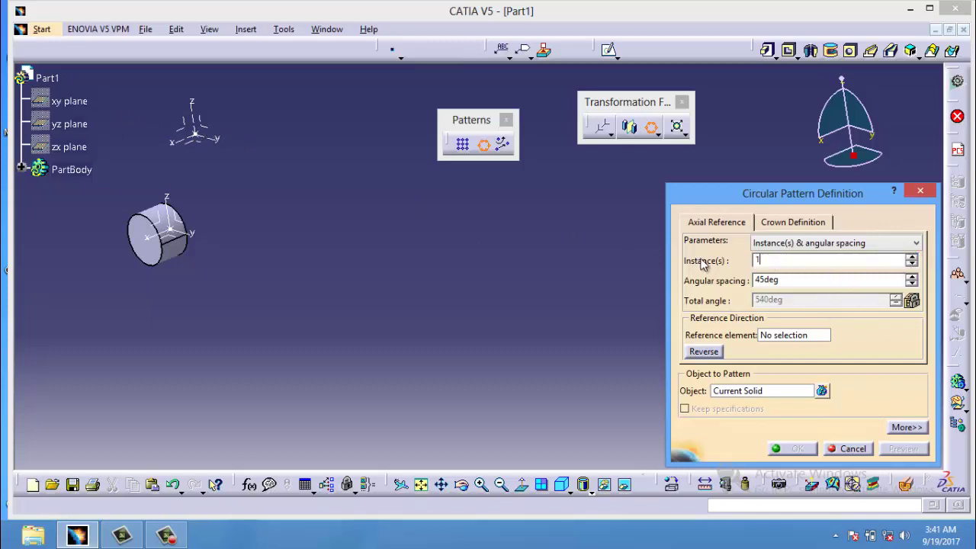
pyautogui.write('2')
pyautogui.press('Tab')
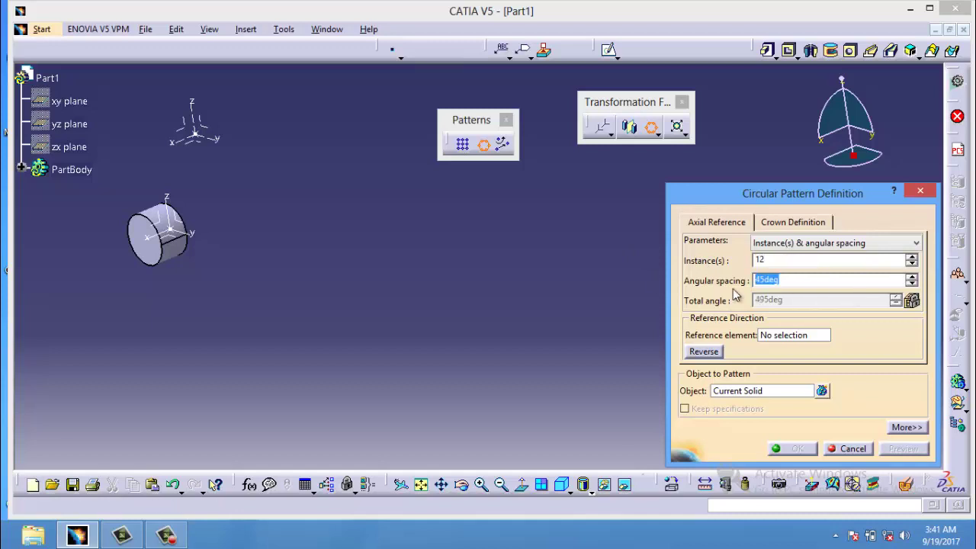
pyautogui.write('2')
pyautogui.press('Return')
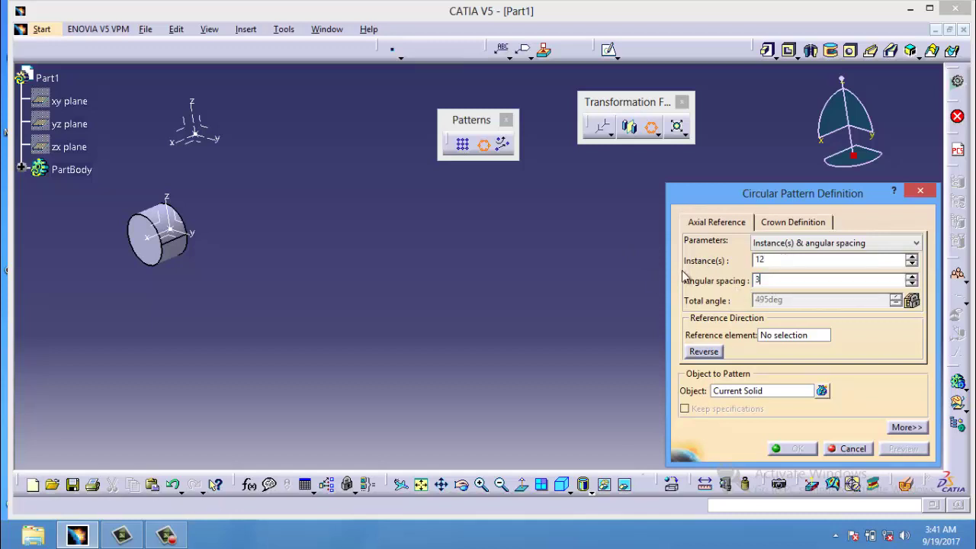
pyautogui.write('360/12')
pyautogui.press('Tab')
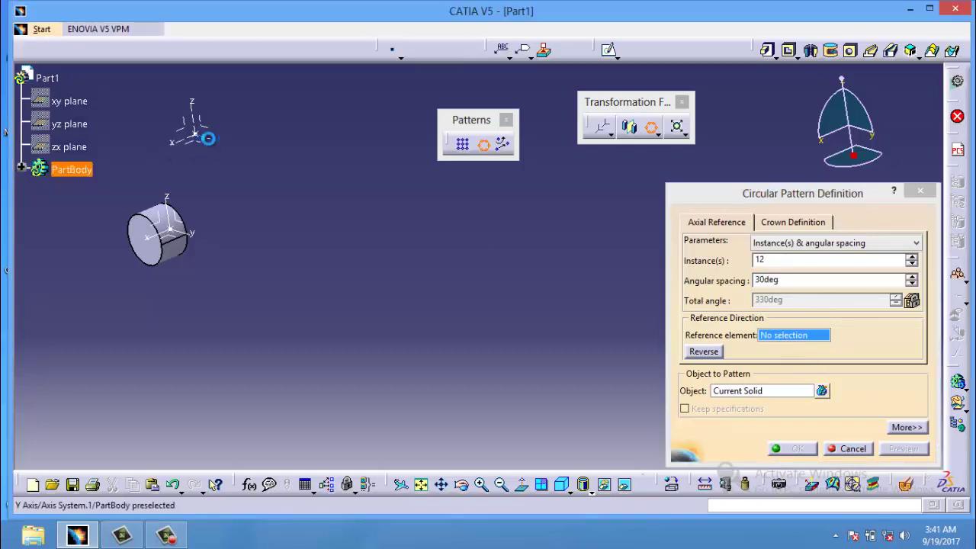
# - Rotate the pattern around the Y axis, preview and create it, then undo it
pyautogui.click(211, 144)
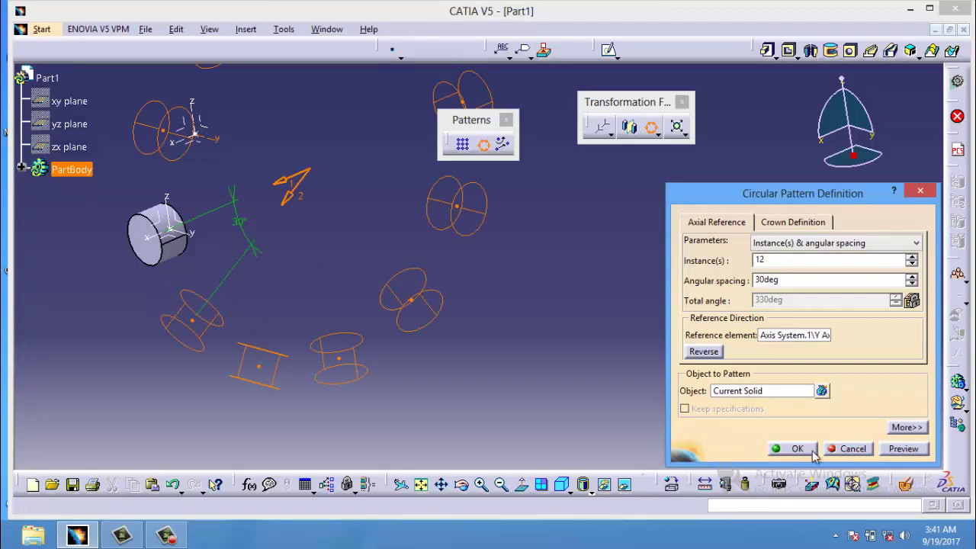
pyautogui.click(904, 448)
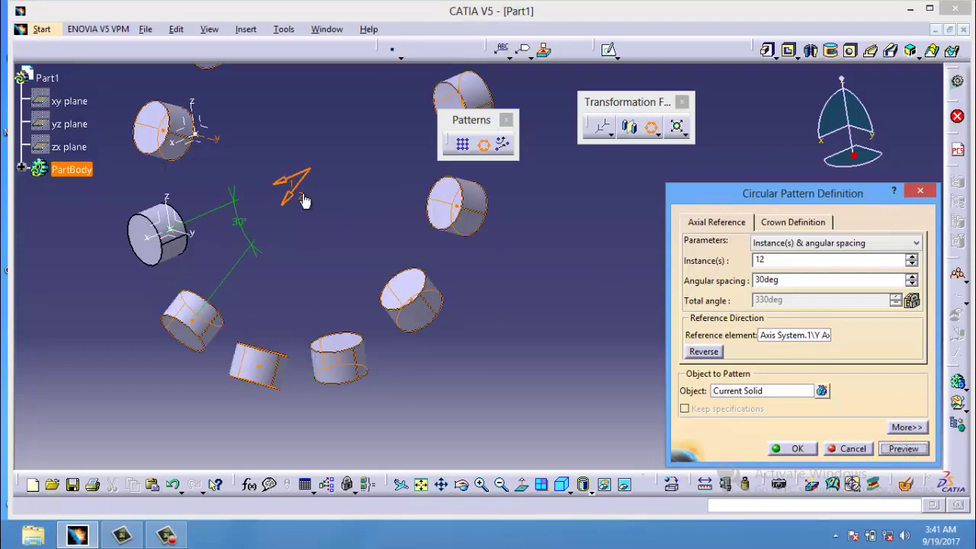
pyautogui.moveTo(319, 182); pyautogui.dragTo(256, 117, button='middle')
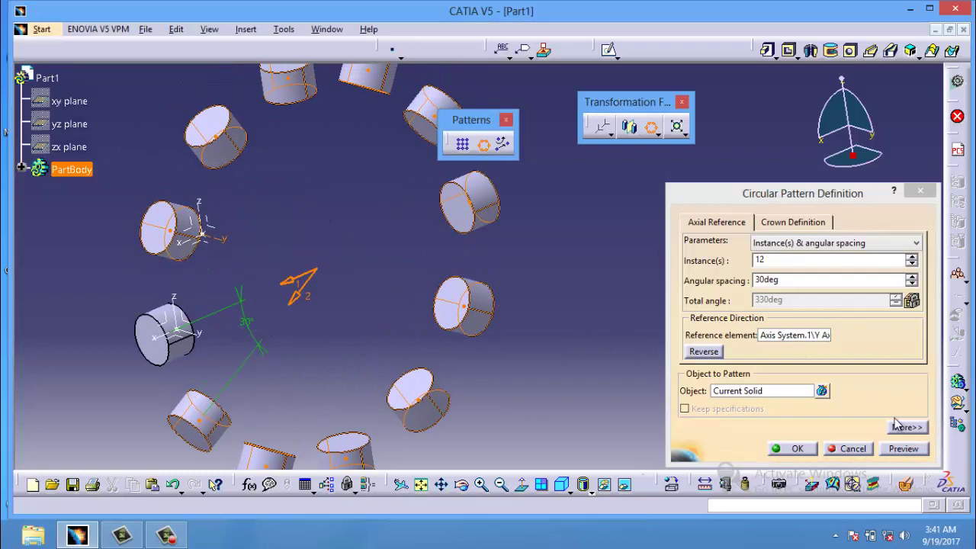
pyautogui.click(805, 448)
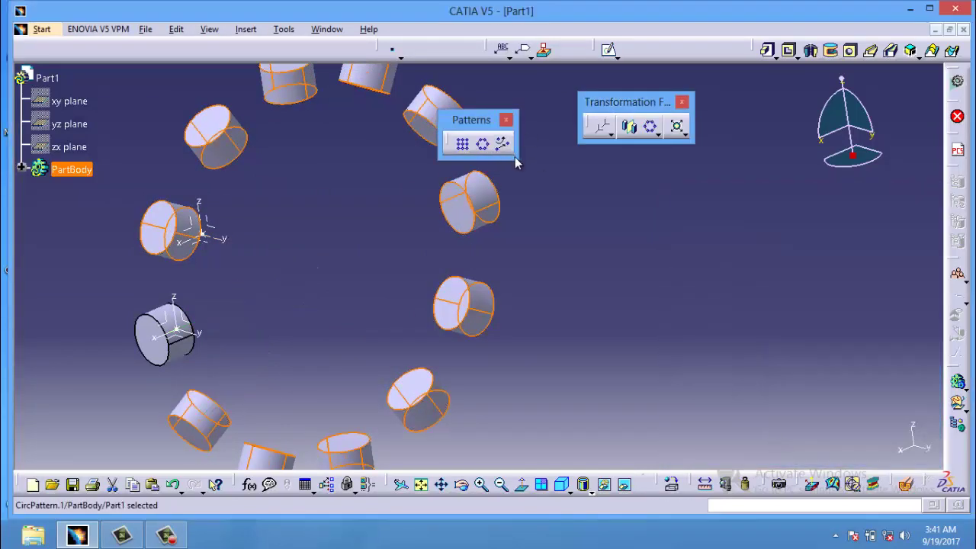
pyautogui.hotkey('ctrl', 'z')
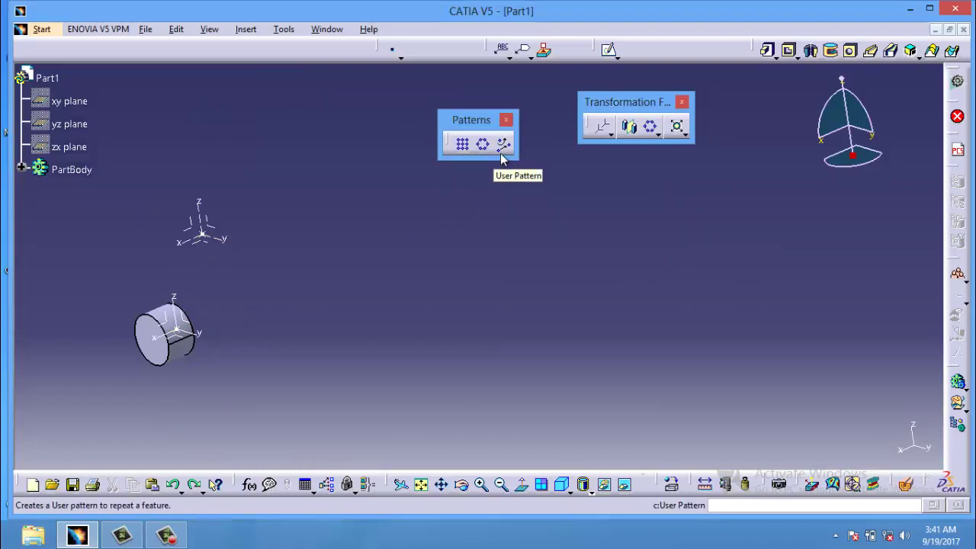
# - Create a point at 111mm, 111mm and a second point offset from Point.3
pyautogui.click(394, 55)
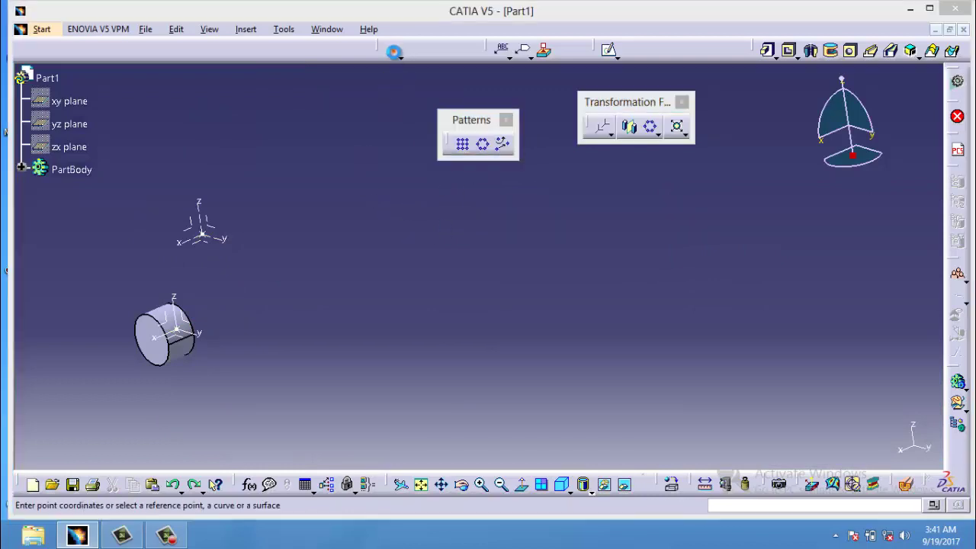
pyautogui.moveTo(518, 275); pyautogui.dragTo(587, 261, button='middle')
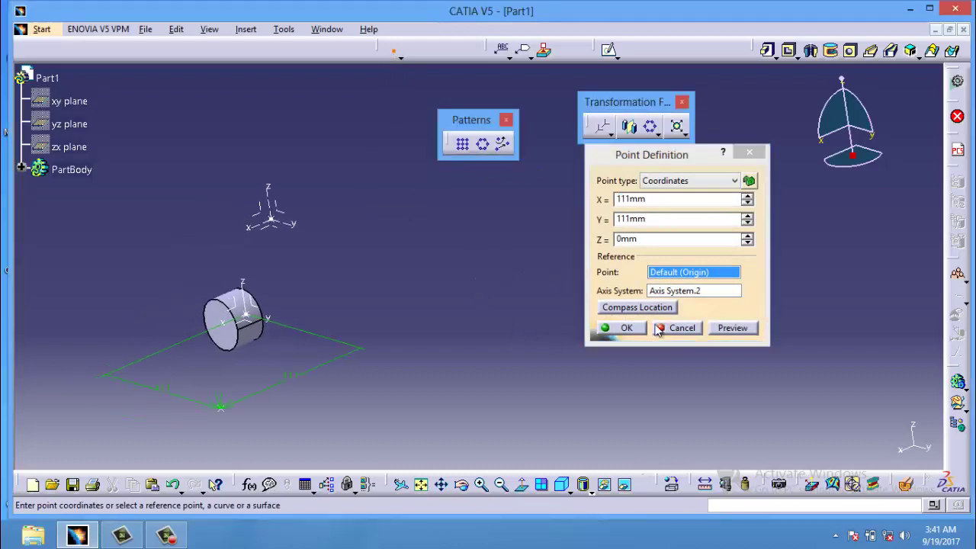
pyautogui.click(621, 328)
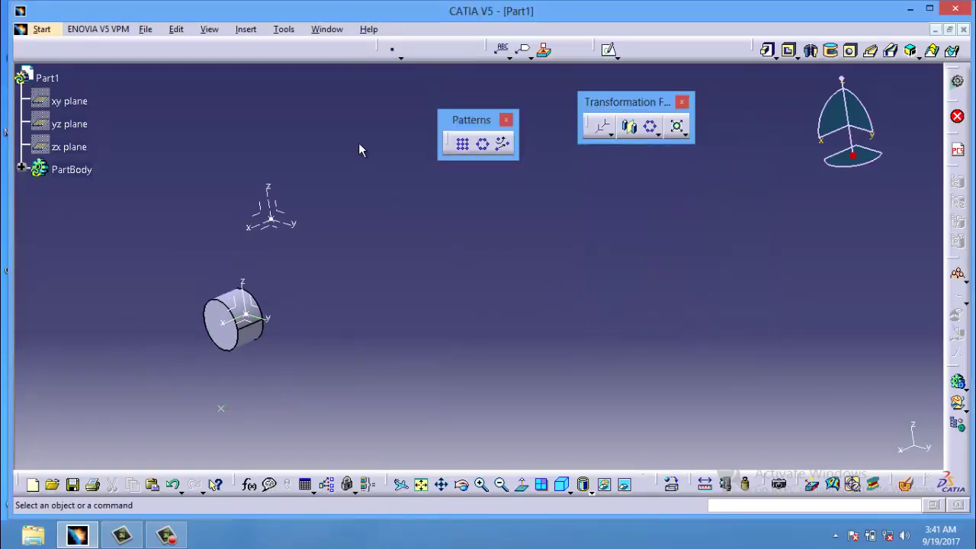
pyautogui.click(221, 406)
pyautogui.click(394, 55)
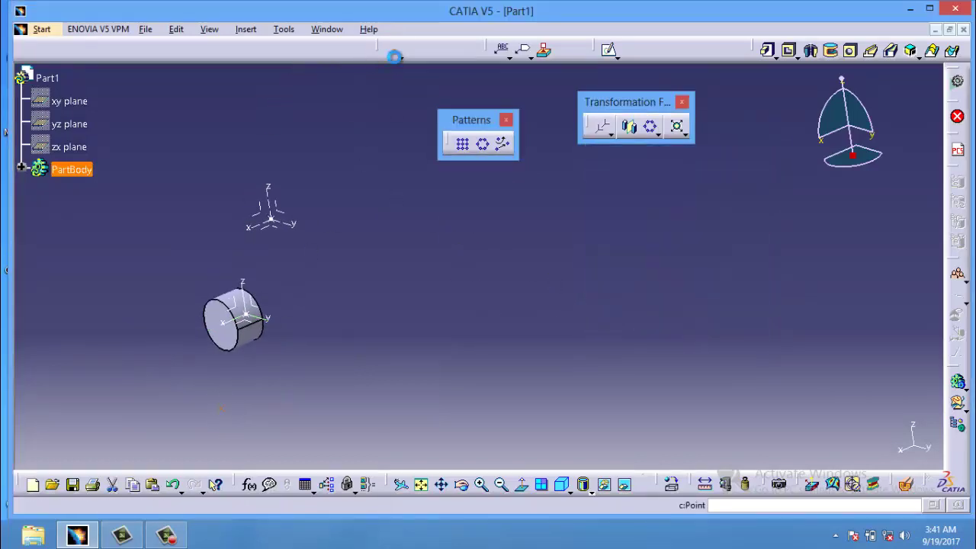
pyautogui.moveTo(447, 305); pyautogui.dragTo(514, 179, button='middle')
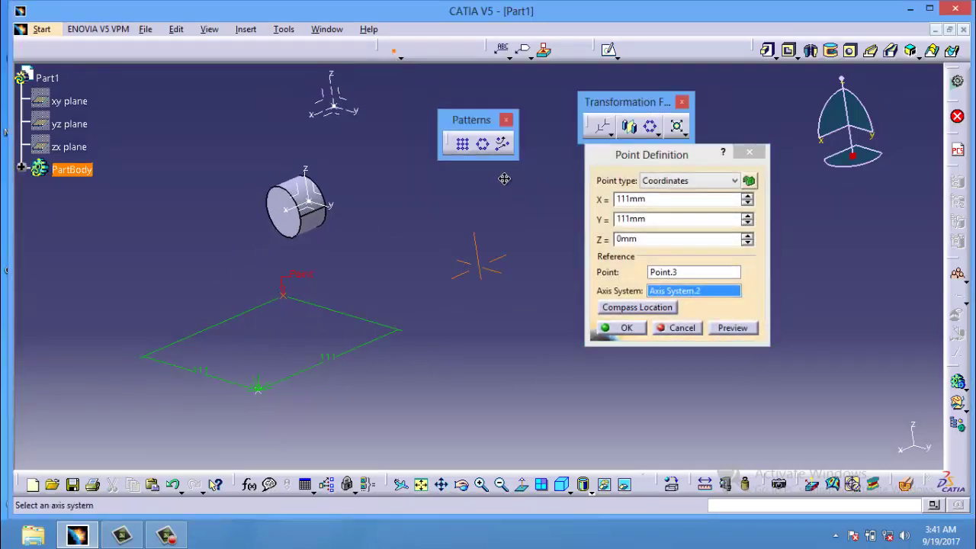
pyautogui.click(631, 334)
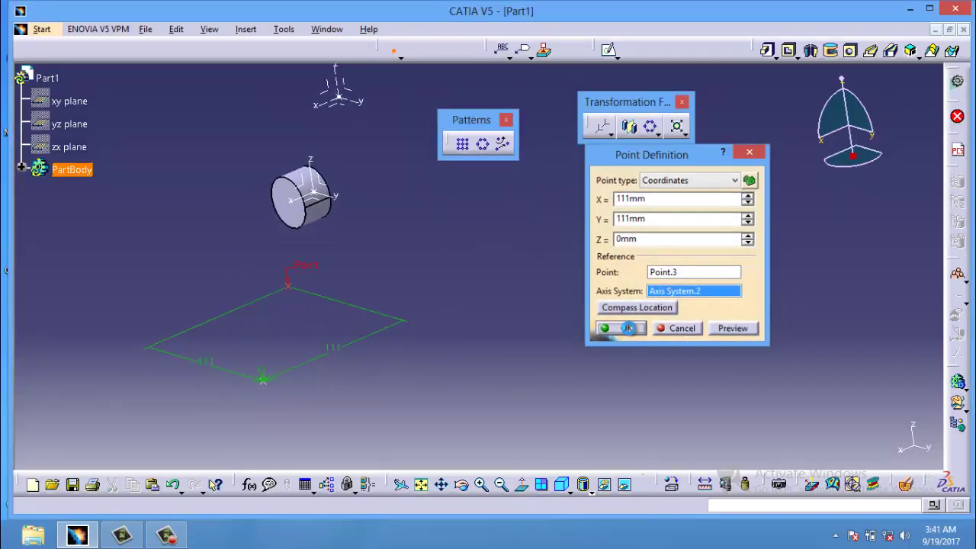
# - Start a user pattern of the cylinder solid, trying Point.3 and Point.4 as positions
pyautogui.click(321, 213)
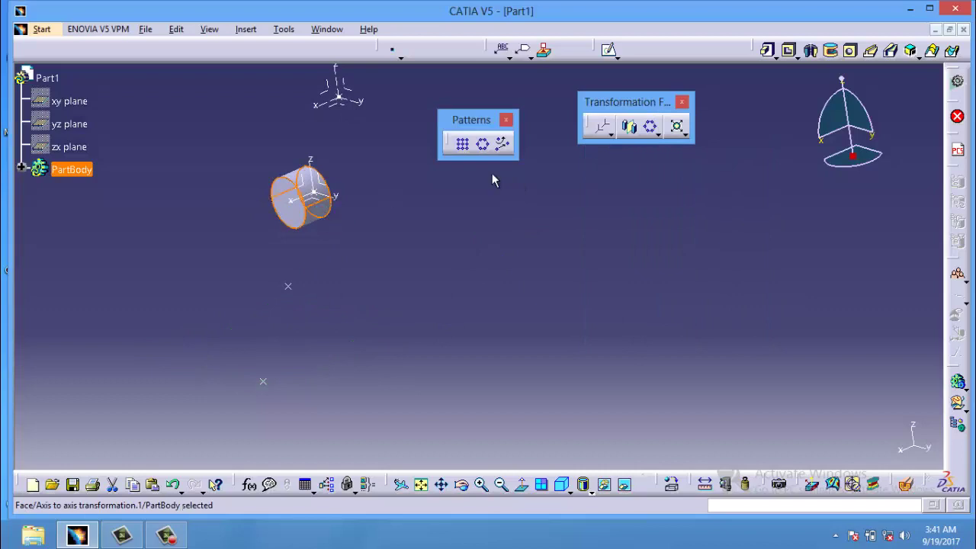
pyautogui.click(504, 145)
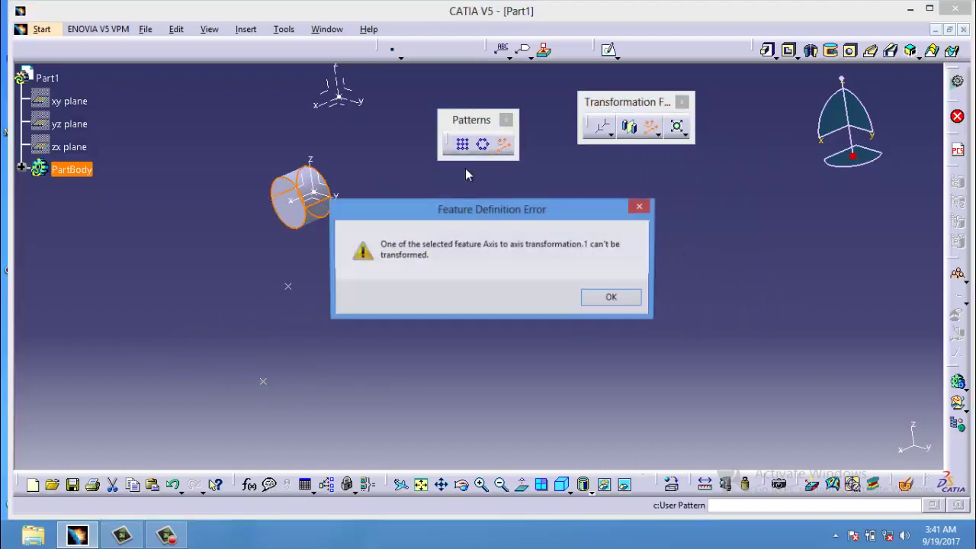
pyautogui.click(613, 299)
pyautogui.click(288, 286)
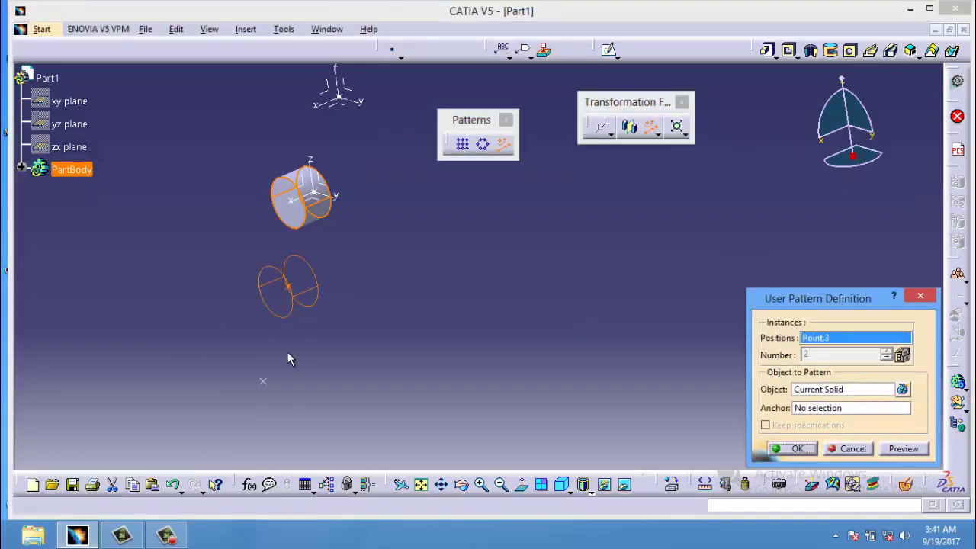
pyautogui.click(265, 383)
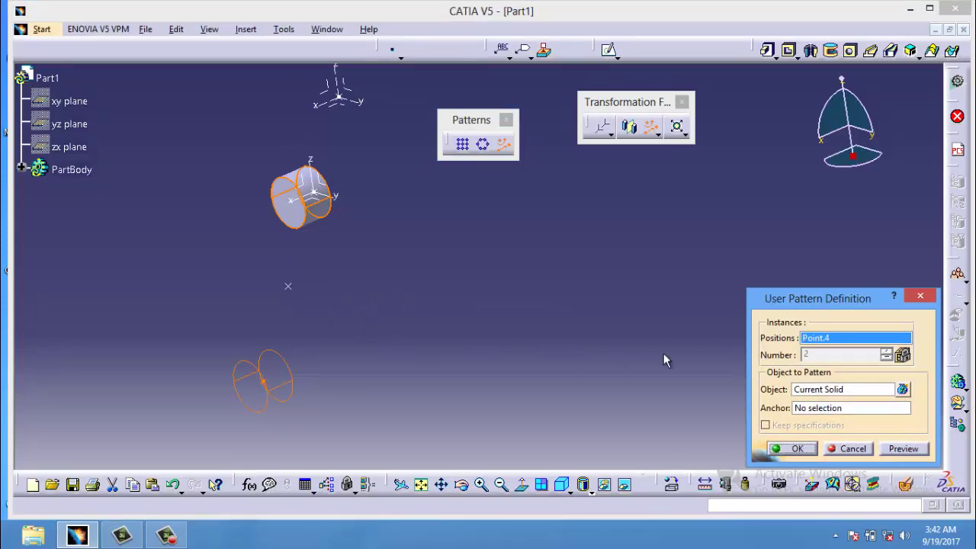
pyautogui.click(286, 285)
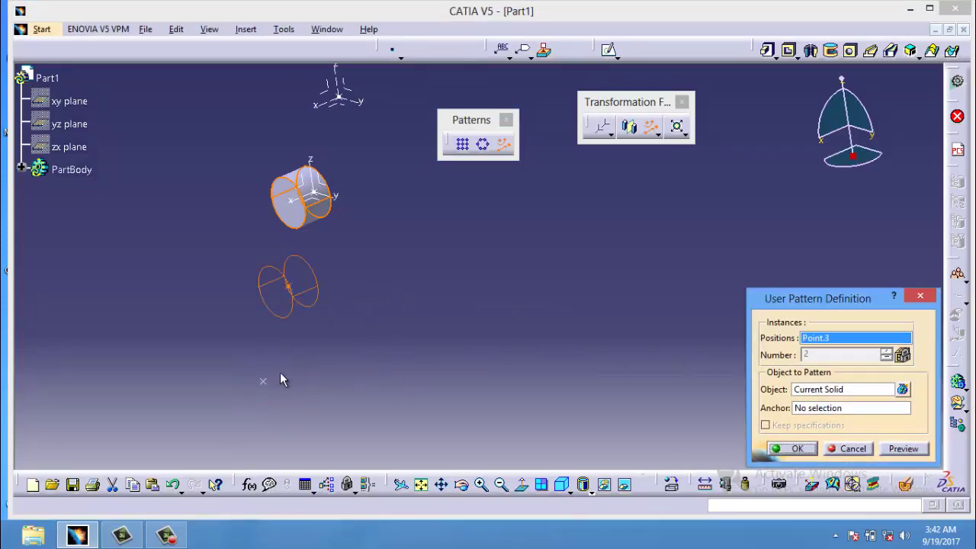
pyautogui.click(263, 382)
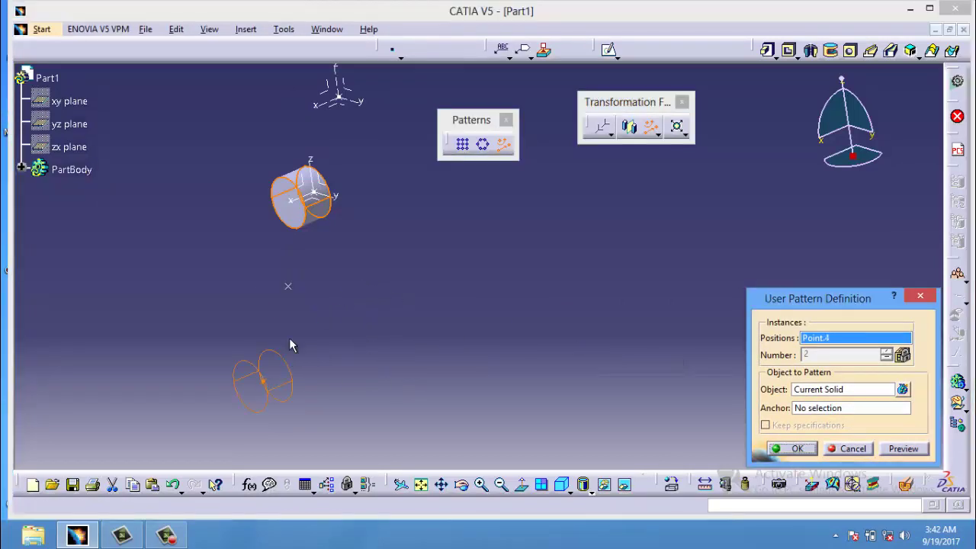
pyautogui.click(289, 288)
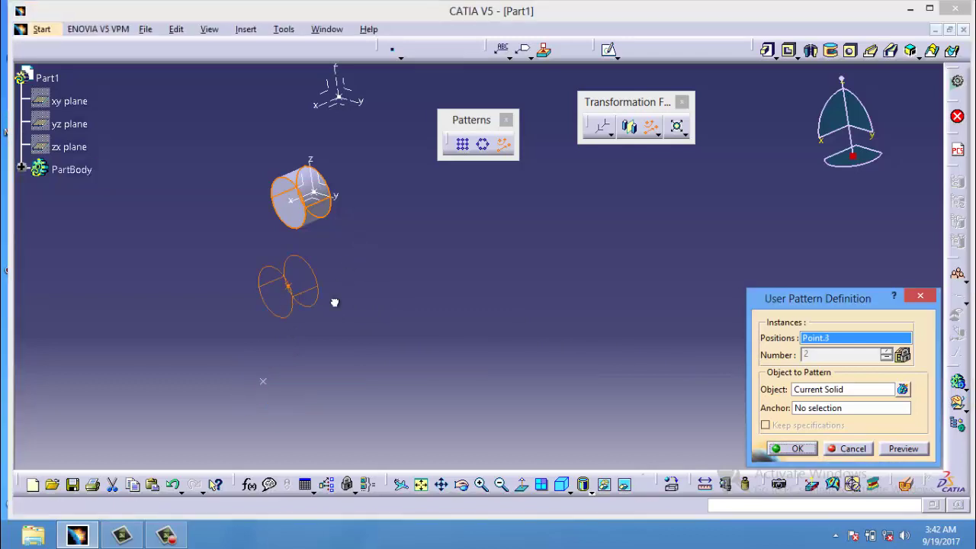
pyautogui.moveTo(356, 238); pyautogui.dragTo(222, 440)
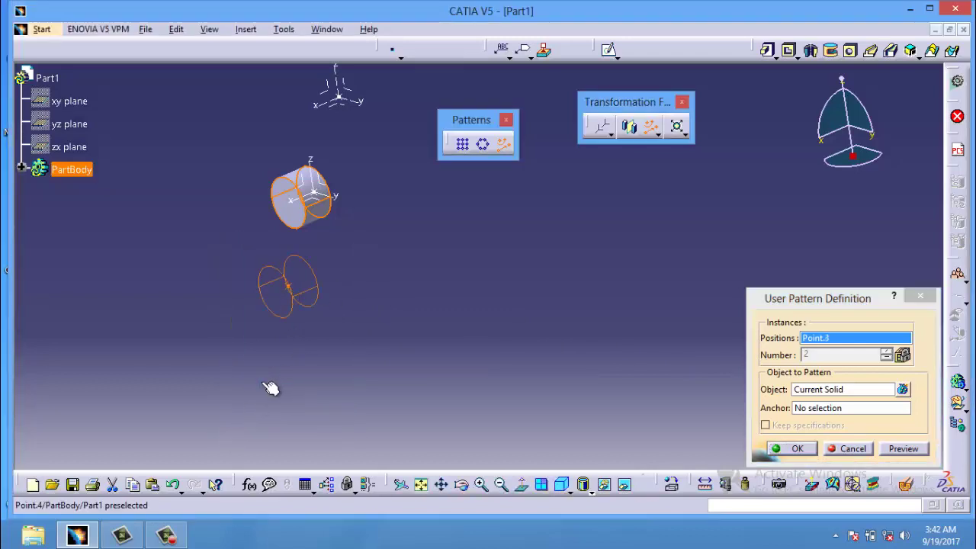
pyautogui.click(263, 384)
pyautogui.click(289, 289)
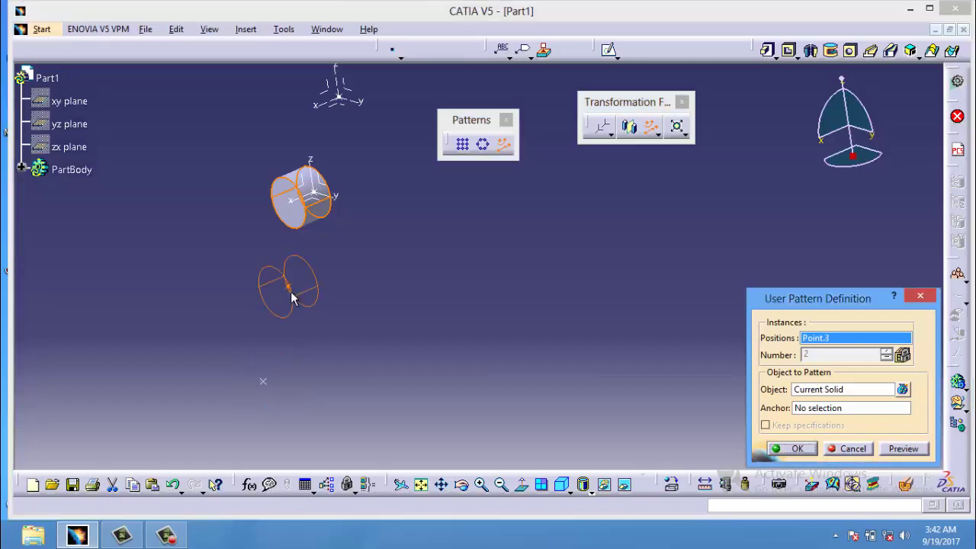
# - Preview and create the user pattern with the copy at Point.4
pyautogui.click(900, 448)
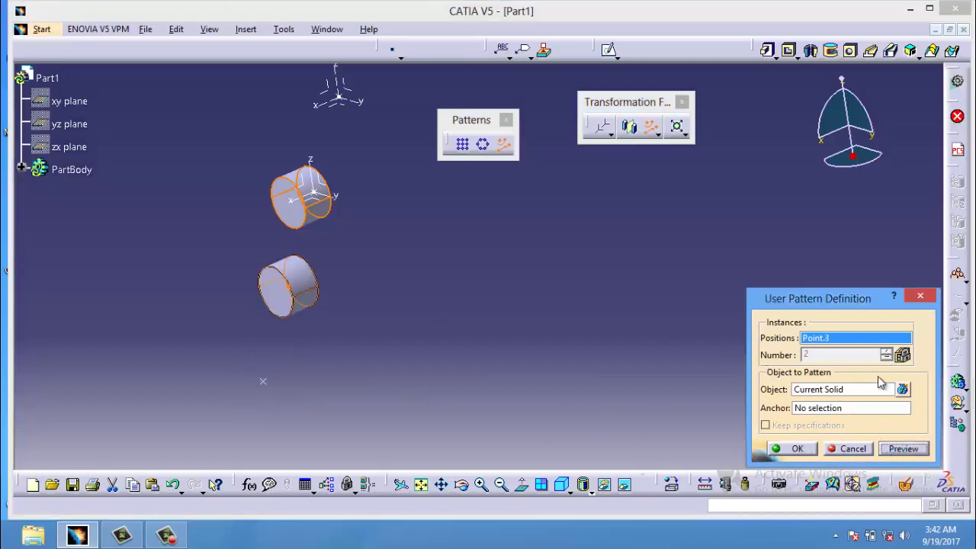
pyautogui.click(263, 386)
pyautogui.click(901, 449)
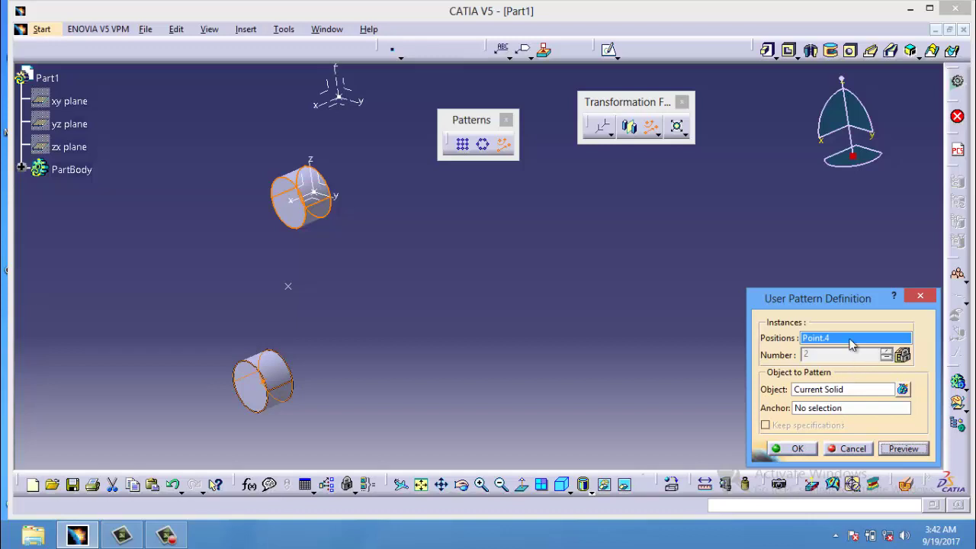
pyautogui.click(797, 449)
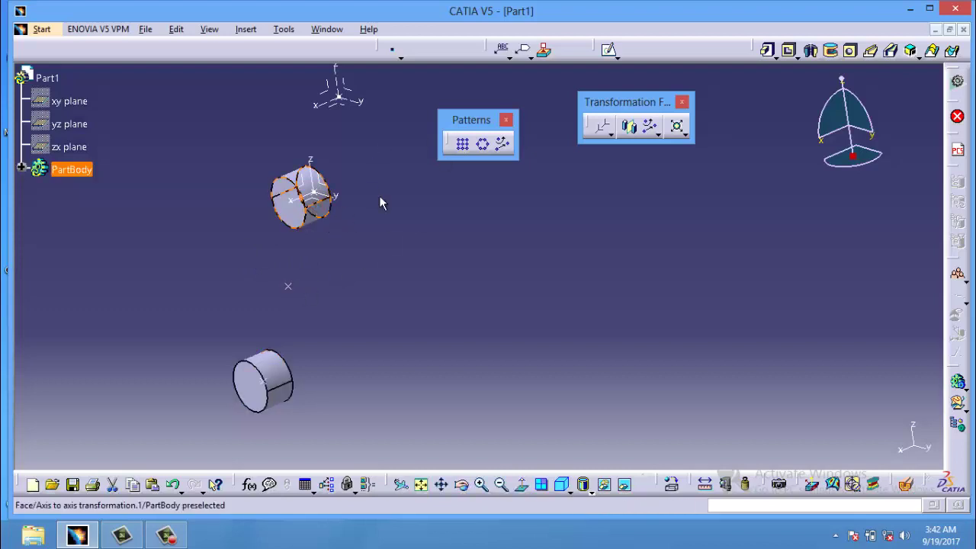
# - Add another user pattern placing the cylinder copy at Point.3
pyautogui.click(503, 143)
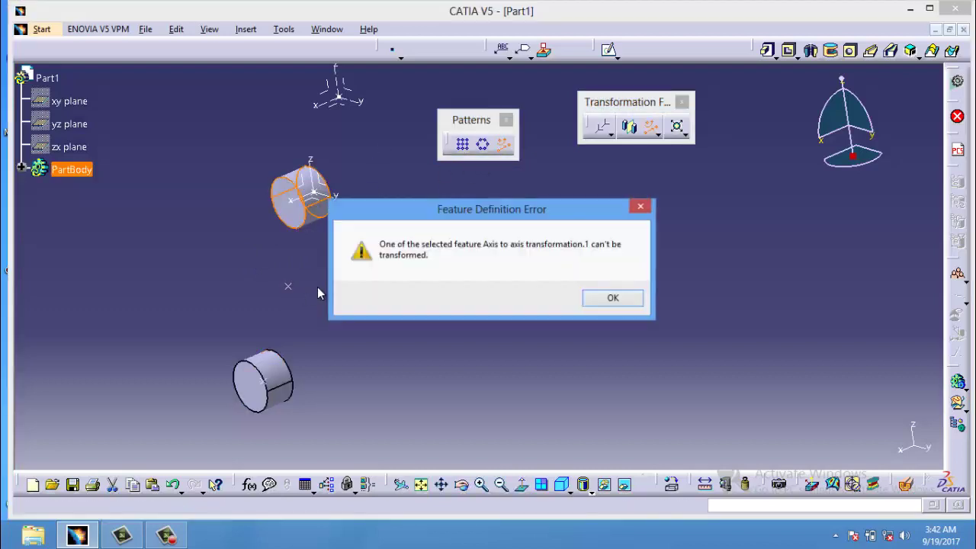
pyautogui.click(621, 299)
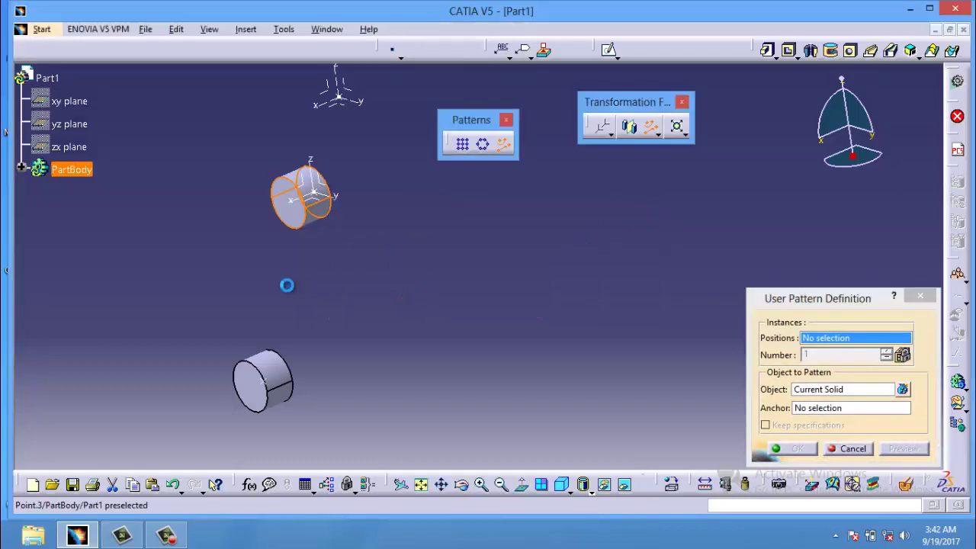
pyautogui.click(289, 287)
pyautogui.click(904, 448)
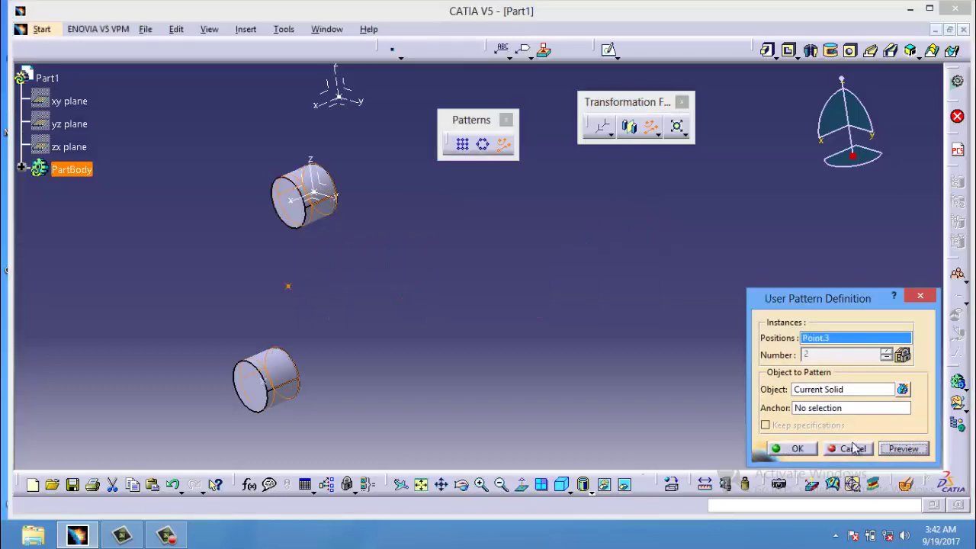
pyautogui.click(798, 448)
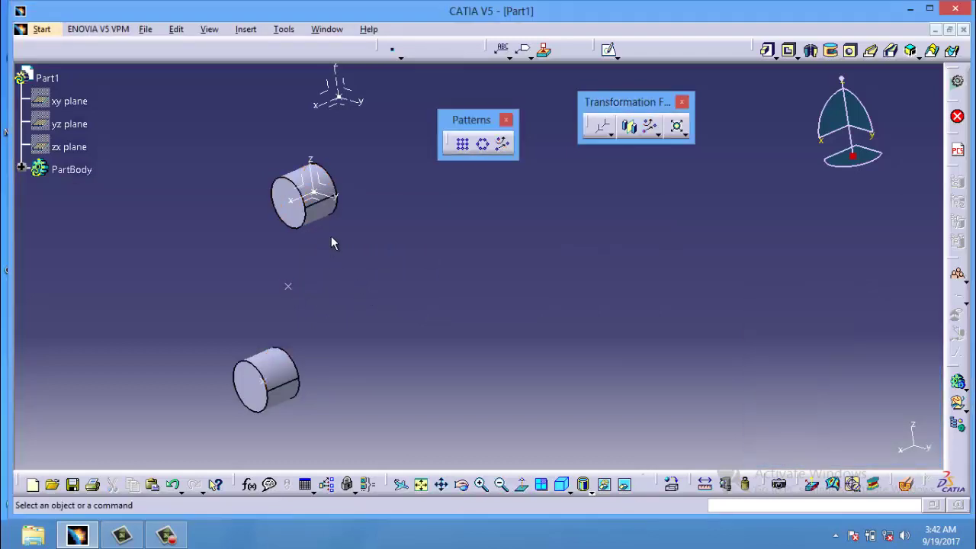
# - Close the Patterns toolbar and detach the Scaling/Affinity tools as a floating toolbar
pyautogui.click(284, 287)
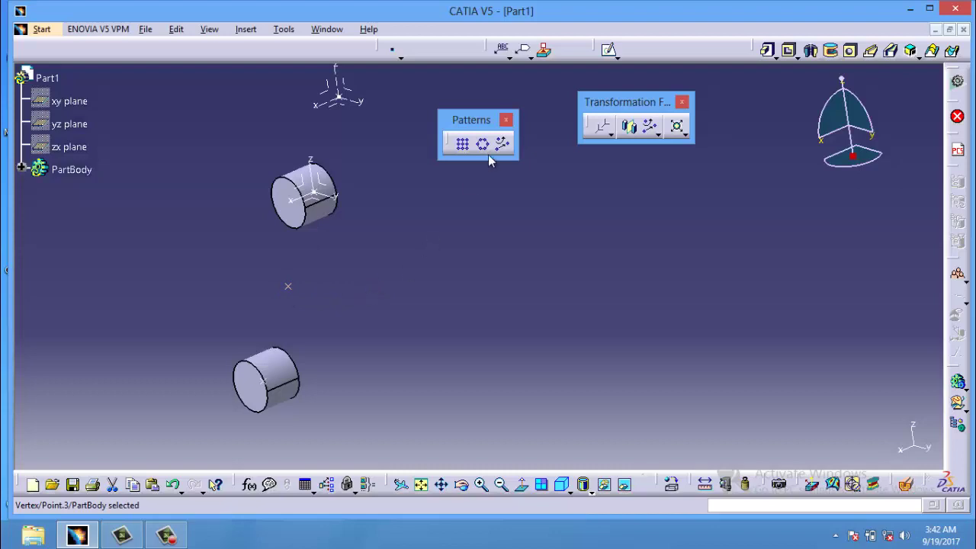
pyautogui.click(506, 120)
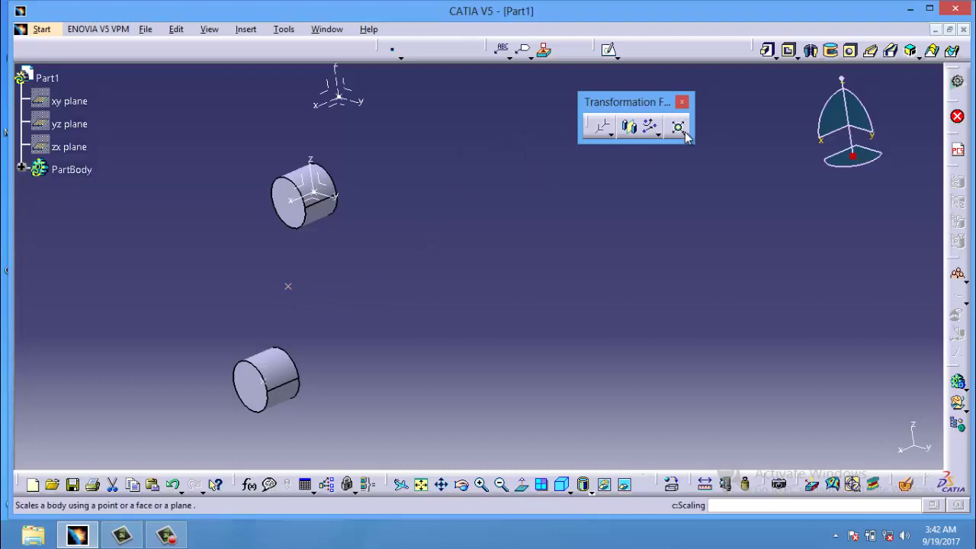
pyautogui.click(687, 135)
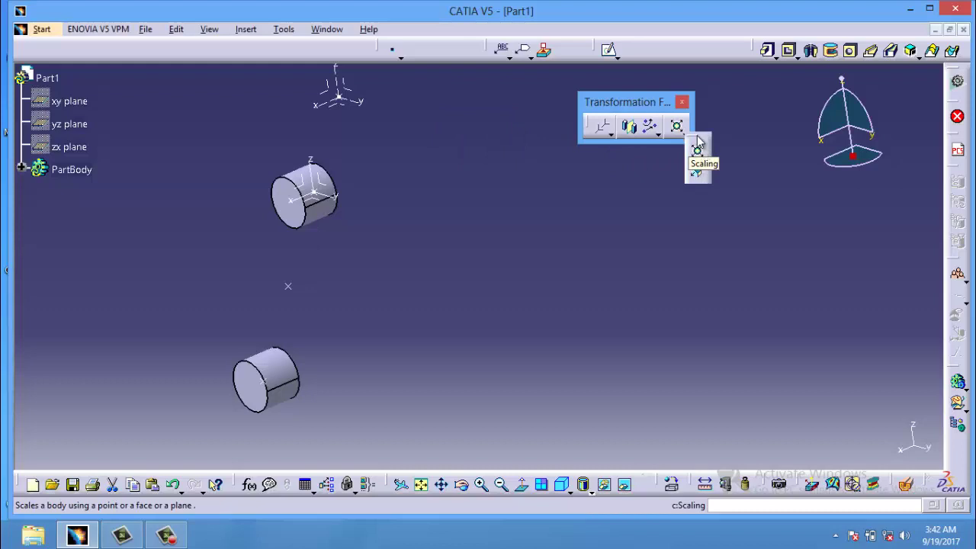
pyautogui.moveTo(699, 147); pyautogui.dragTo(570, 177)
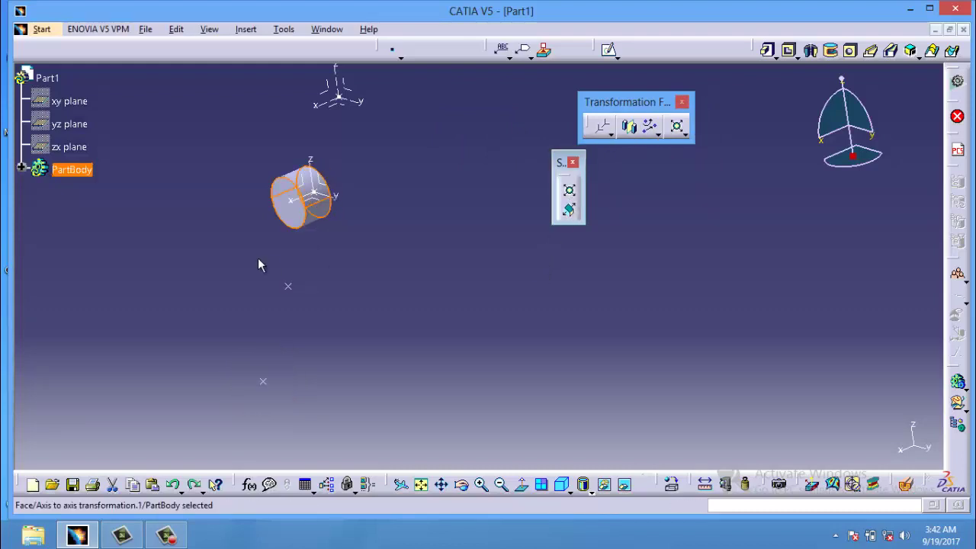
pyautogui.click(287, 286)
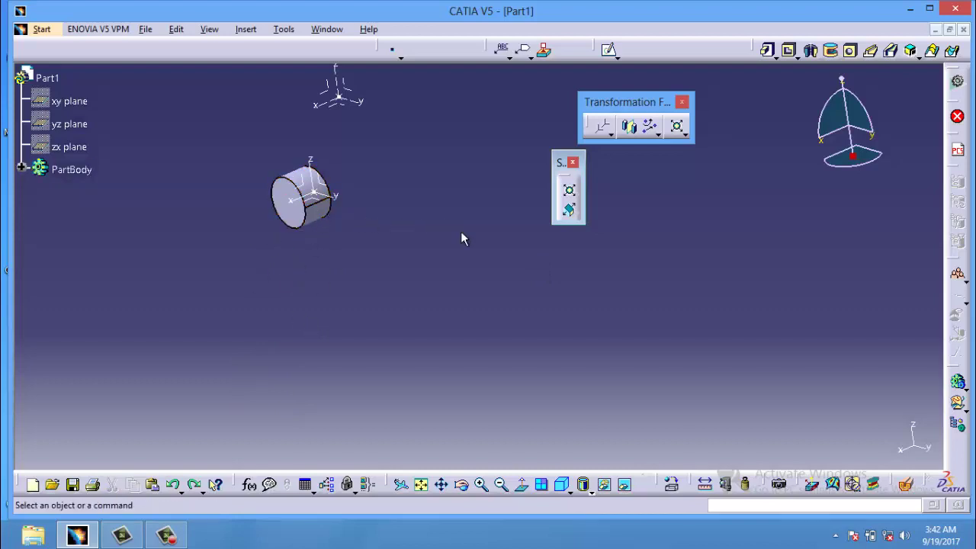
# - Scale the cylinder by ratio 6, using its end face as reference
pyautogui.click(571, 193)
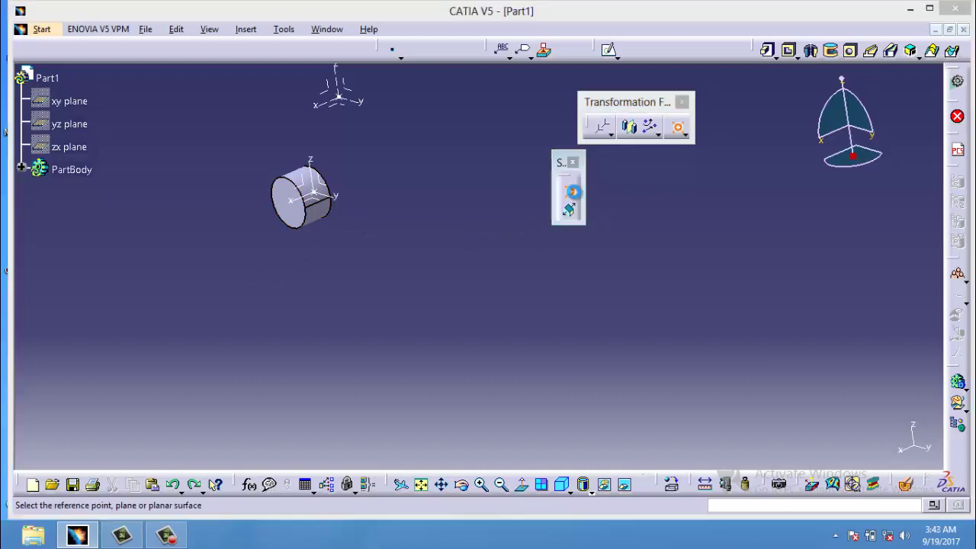
pyautogui.click(914, 418)
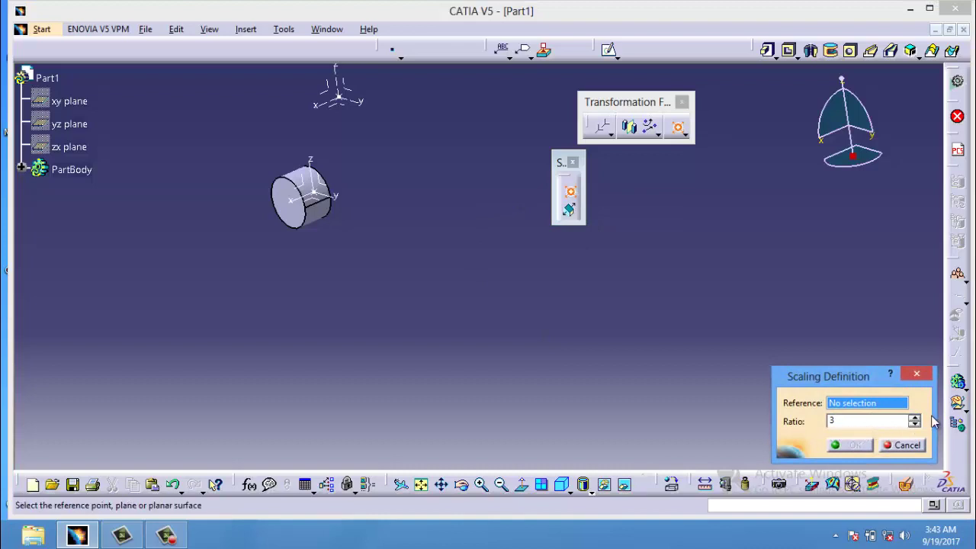
pyautogui.click(292, 211)
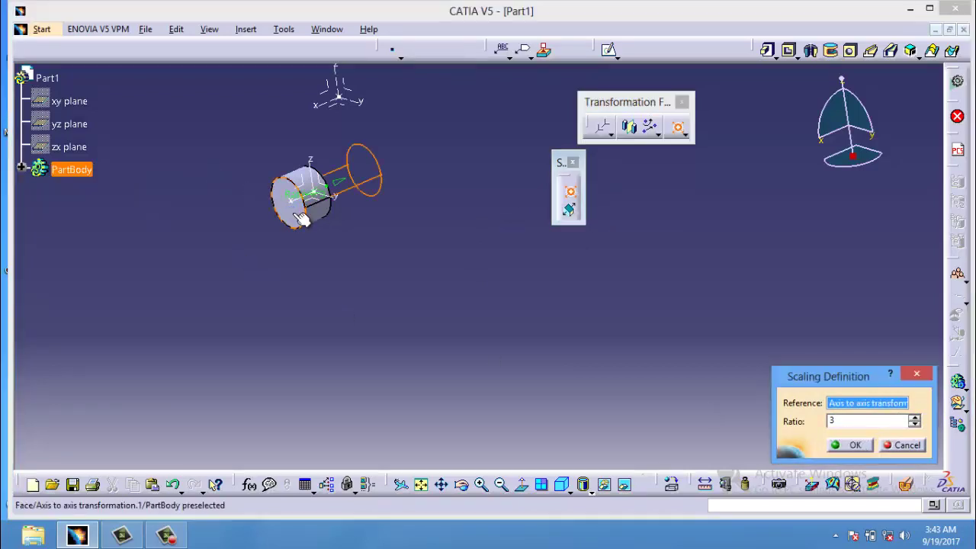
pyautogui.click(914, 417)
pyautogui.click(914, 417)
pyautogui.click(914, 417)
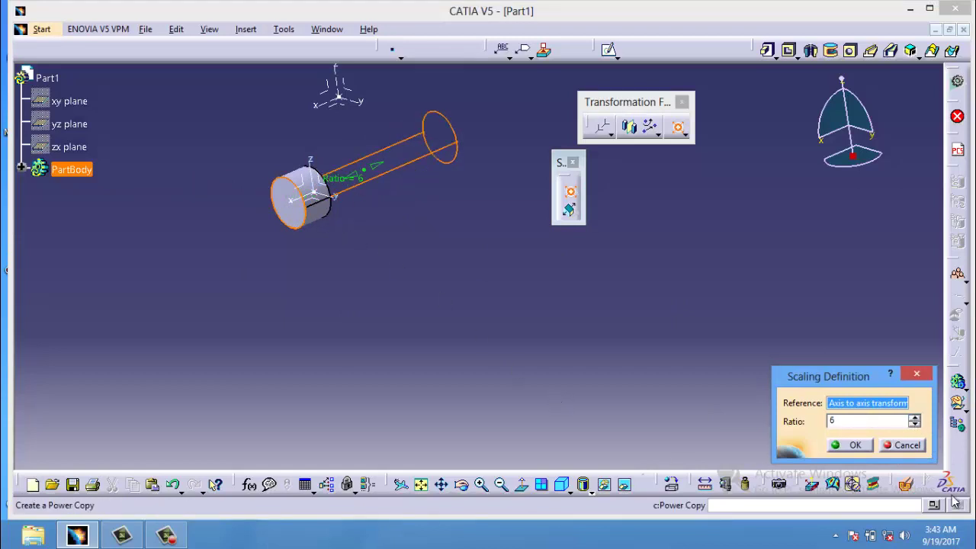
pyautogui.click(853, 444)
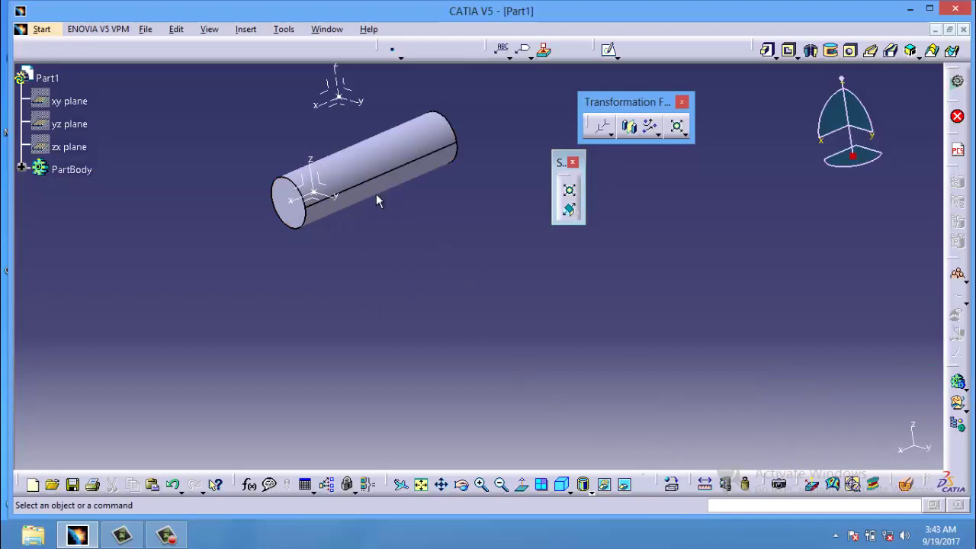
# - Apply an affinity to the body with X ratio 2
pyautogui.click(572, 211)
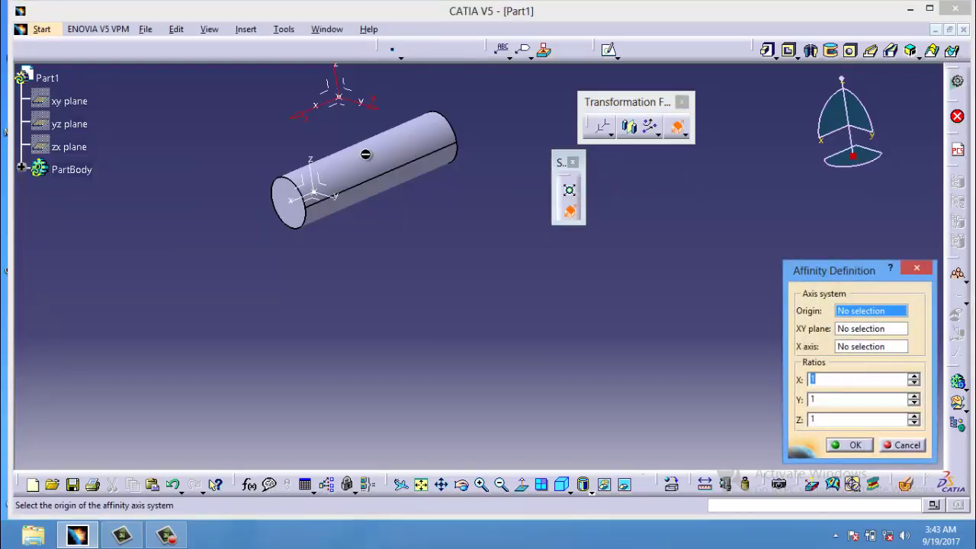
pyautogui.click(914, 377)
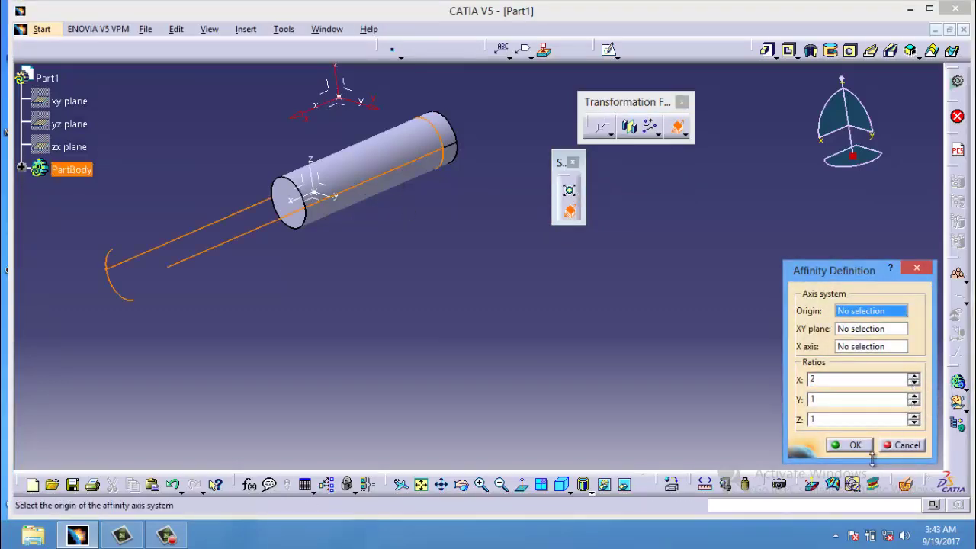
pyautogui.click(852, 444)
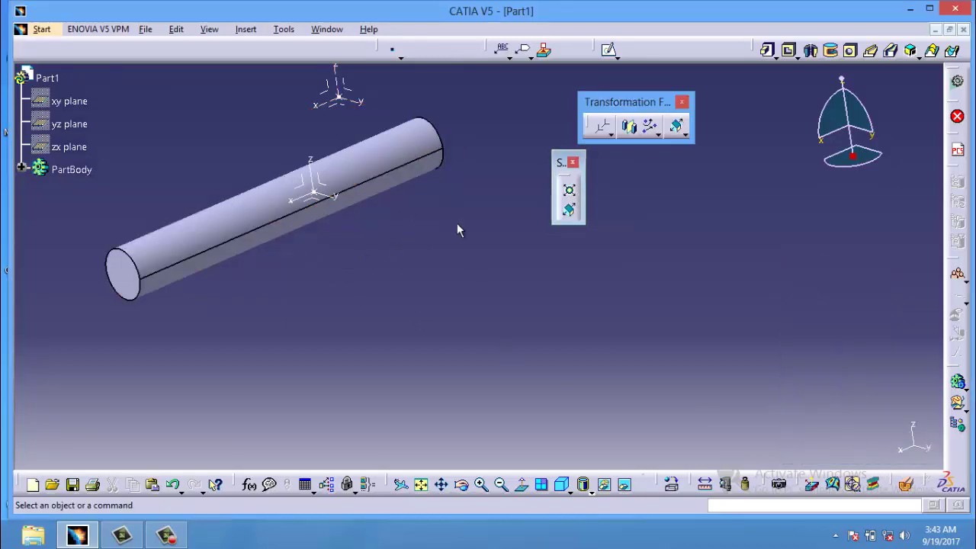
# - Set up a second affinity with the Y and Z ratios raised to 2
pyautogui.click(570, 212)
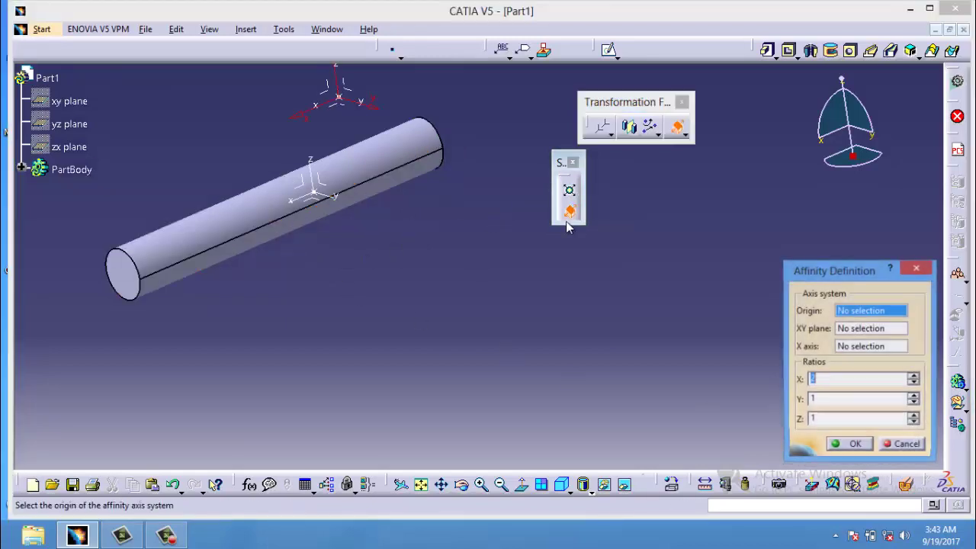
pyautogui.click(913, 396)
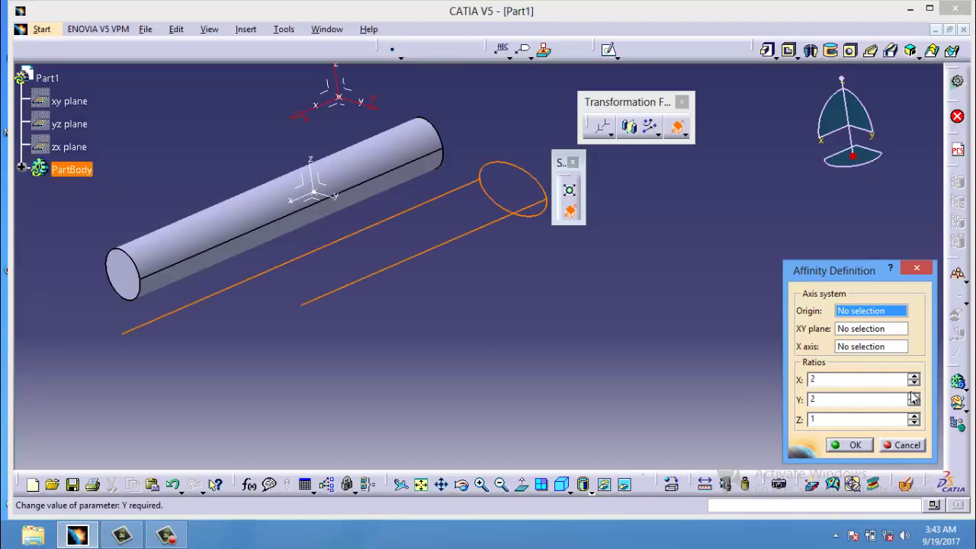
pyautogui.click(913, 417)
pyautogui.click(913, 417)
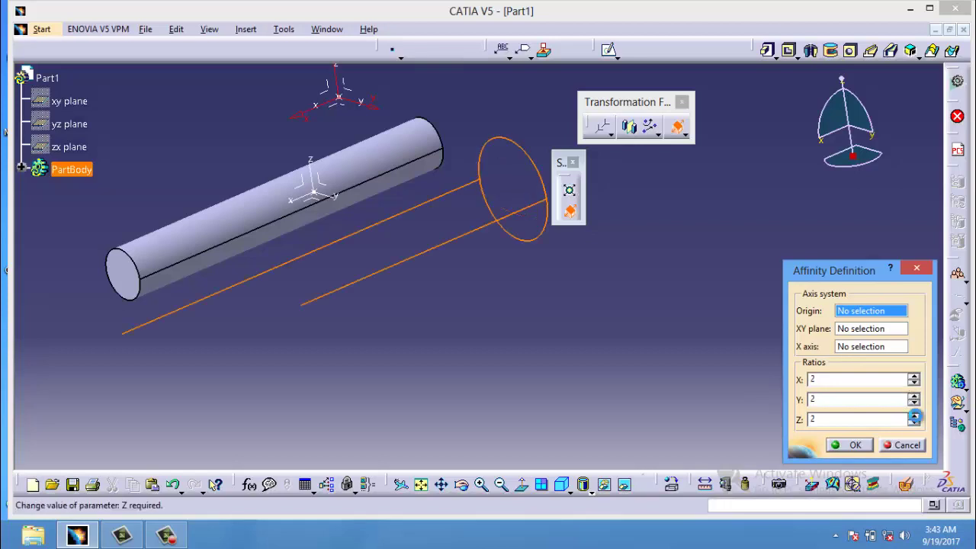
# - Apply the 2, 2, 2 affinity, show the whole enlarged rod, and close the Scaling/Affinity toolbar
pyautogui.click(856, 446)
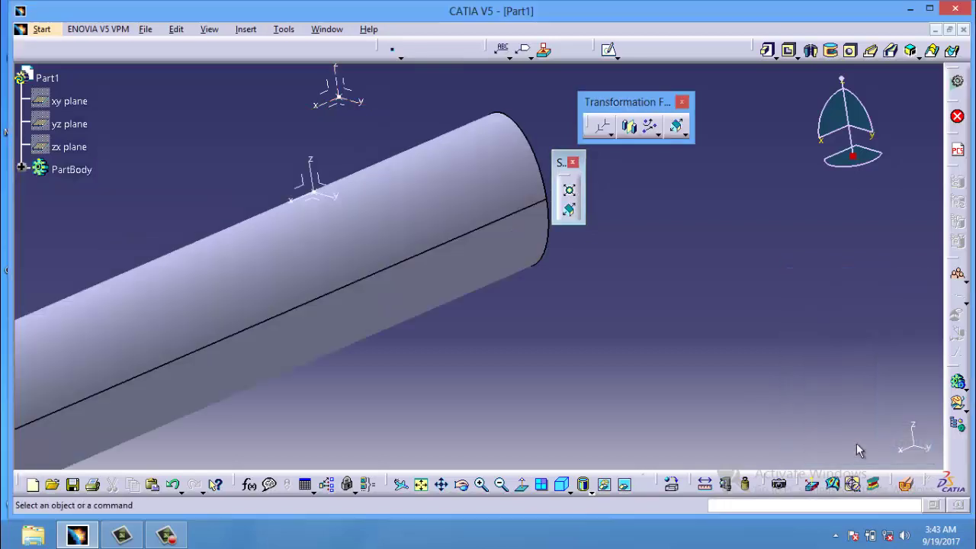
pyautogui.moveTo(458, 328); pyautogui.dragTo(611, 316, button='middle')
pyautogui.click(599, 278)
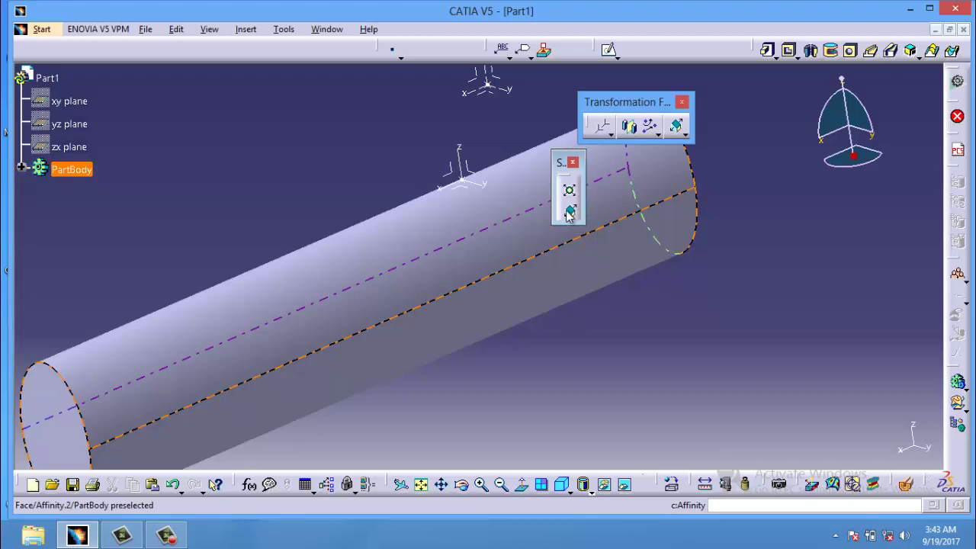
pyautogui.click(573, 162)
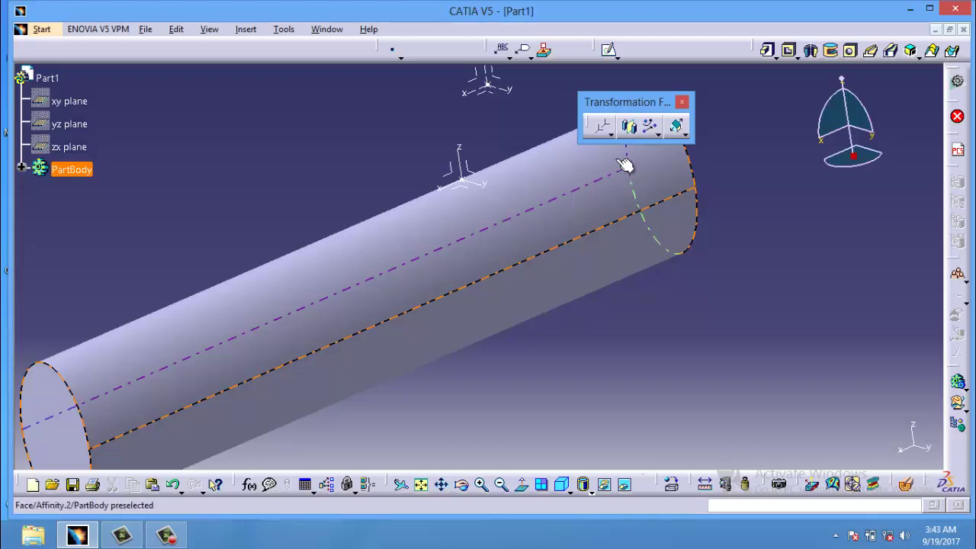
pyautogui.click(769, 293)
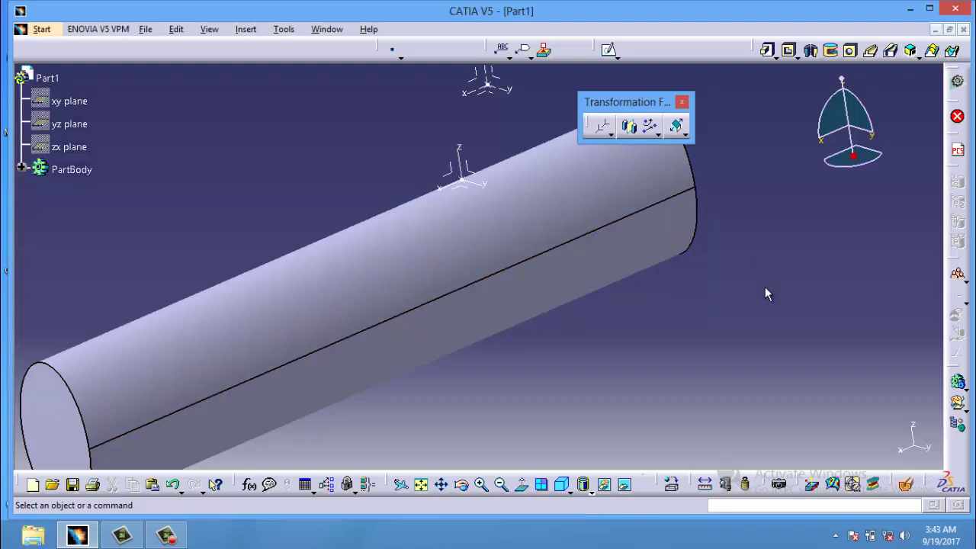